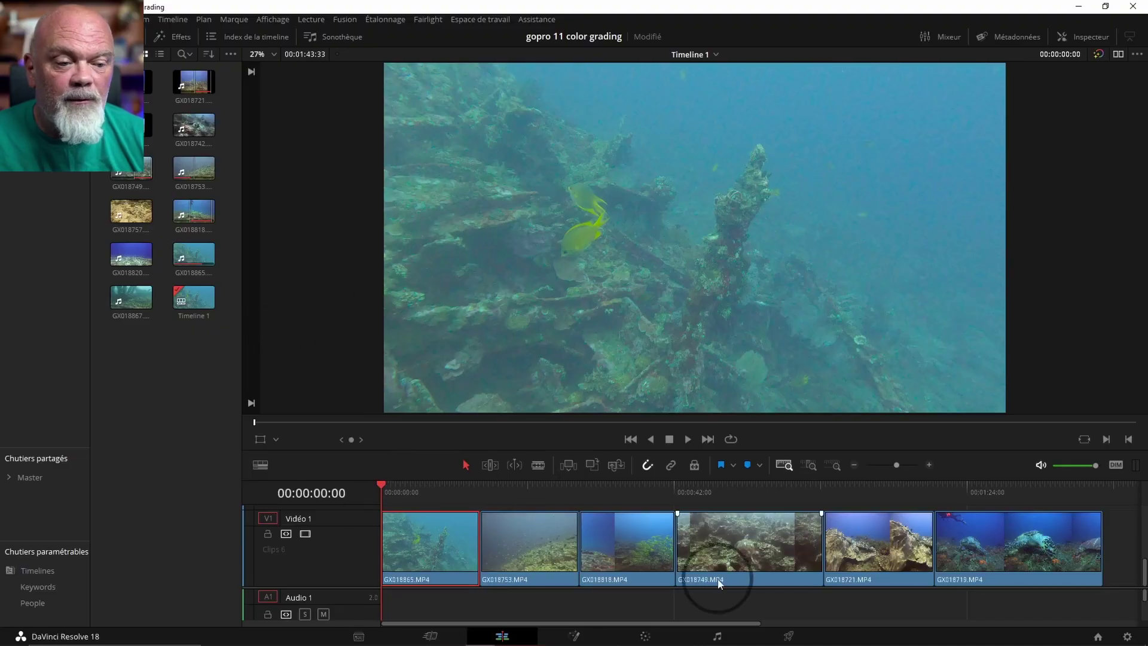
Step: Switch from the Edit page to the Color page to grade the dive clips
click(646, 638)
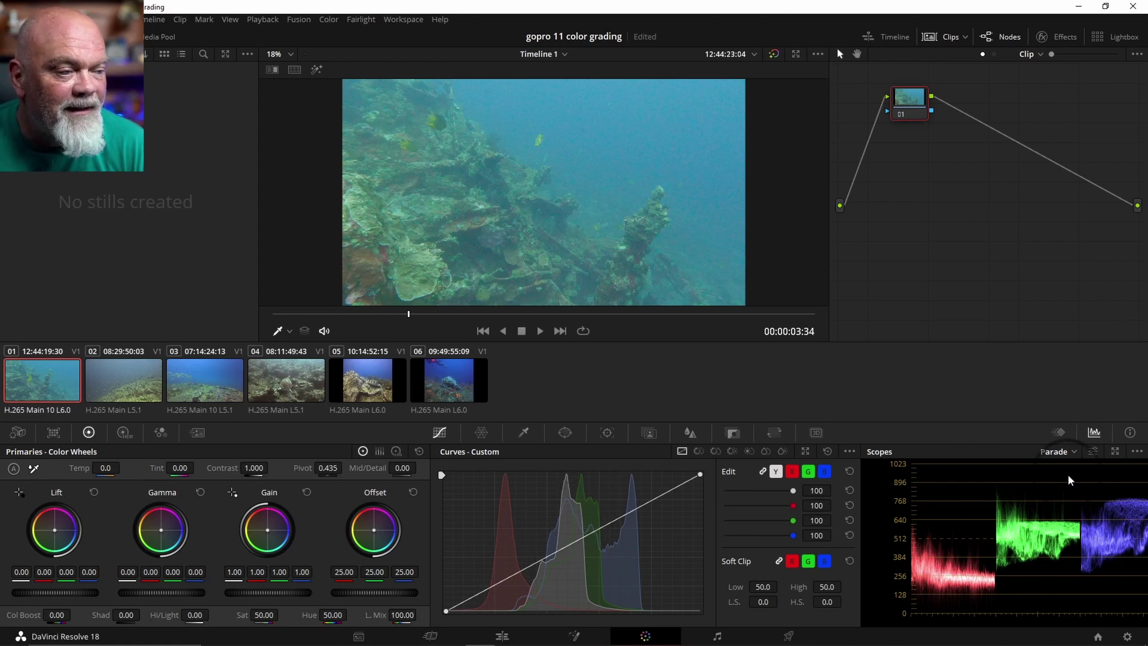
click(1077, 454)
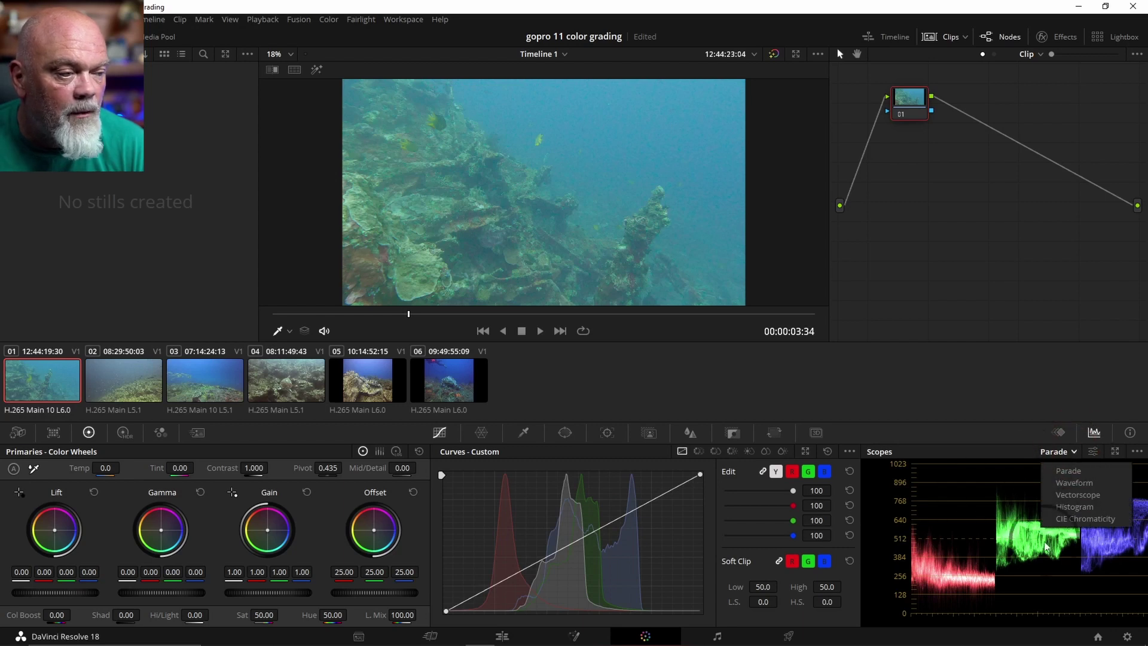
click(978, 547)
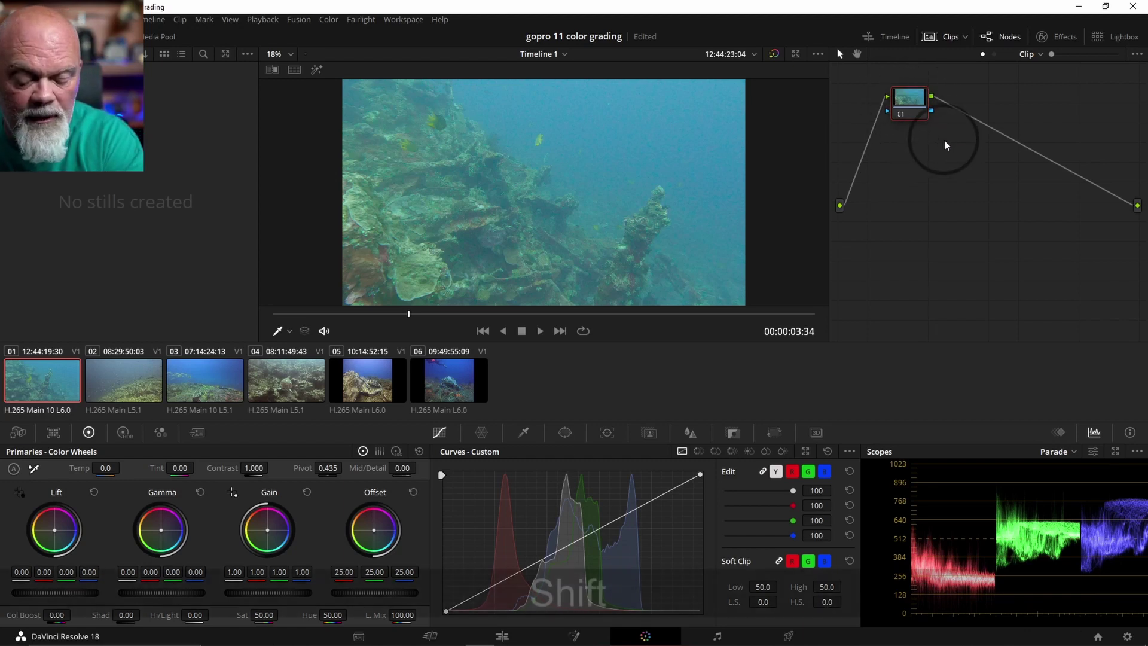
Step: Add serial nodes with Shift+S and label the first two 'wb' and 'contrast'
key(shift+s)
key(shift+s)
key(shift+s)
key(shift+s)
key(shift+s)
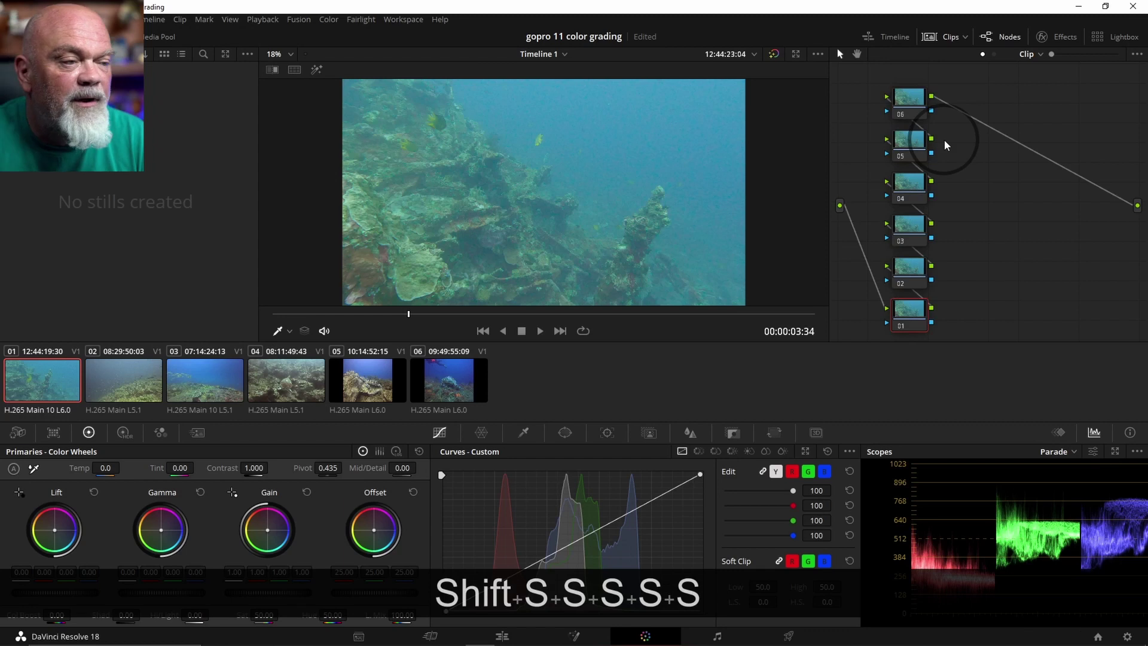
right_click(926, 324)
click(955, 365)
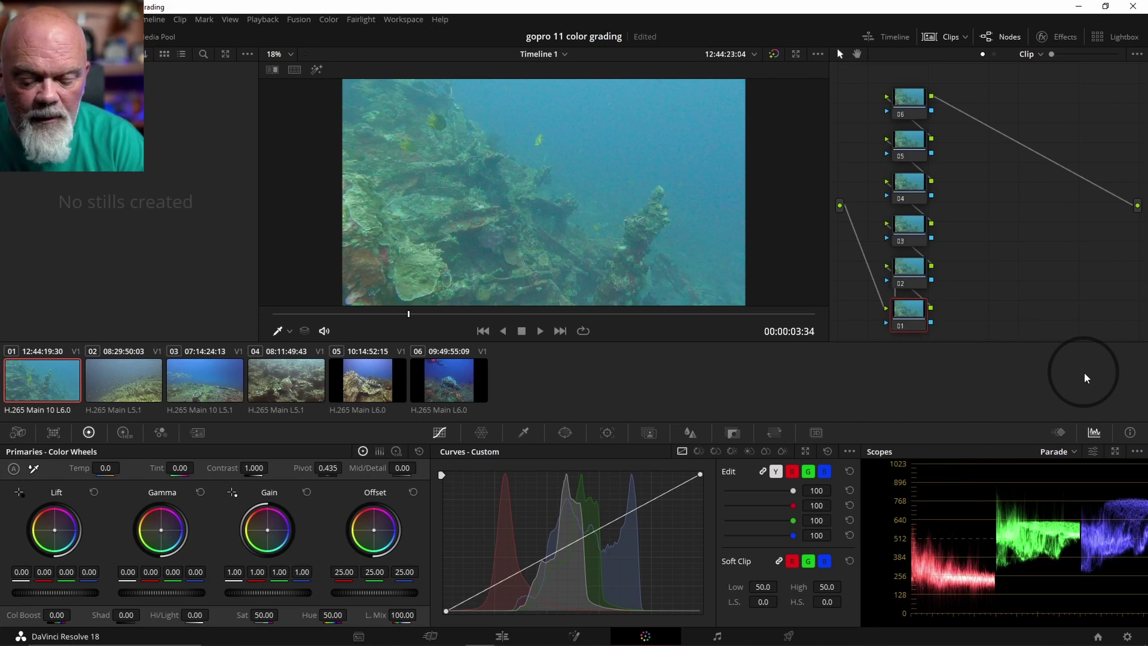
text(wb)
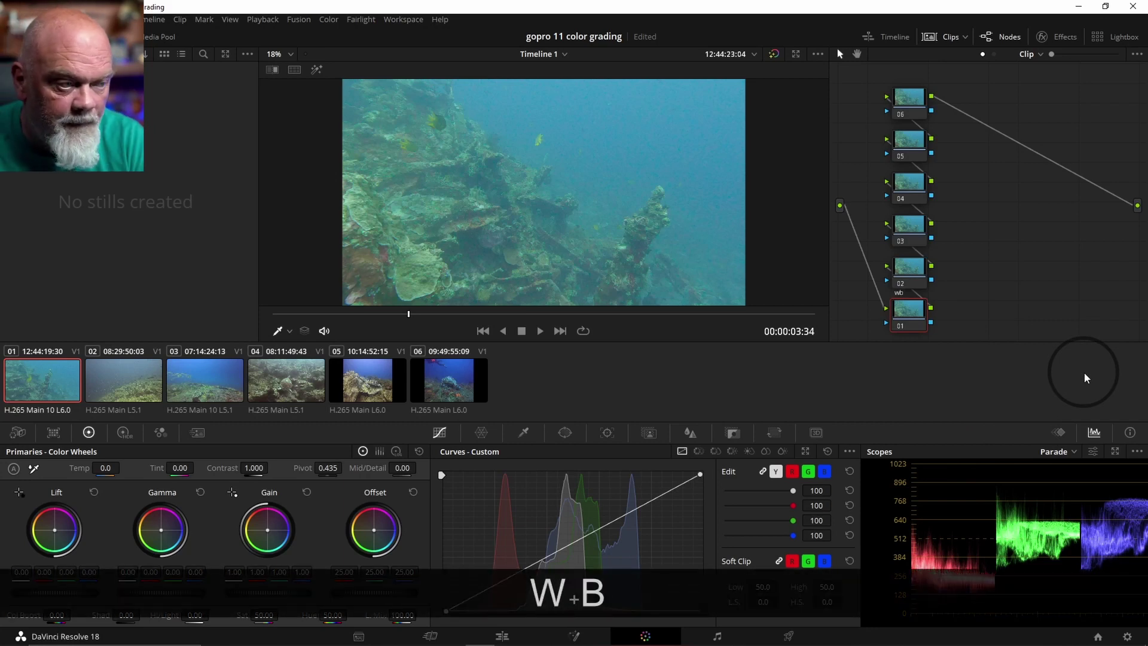
key(Return)
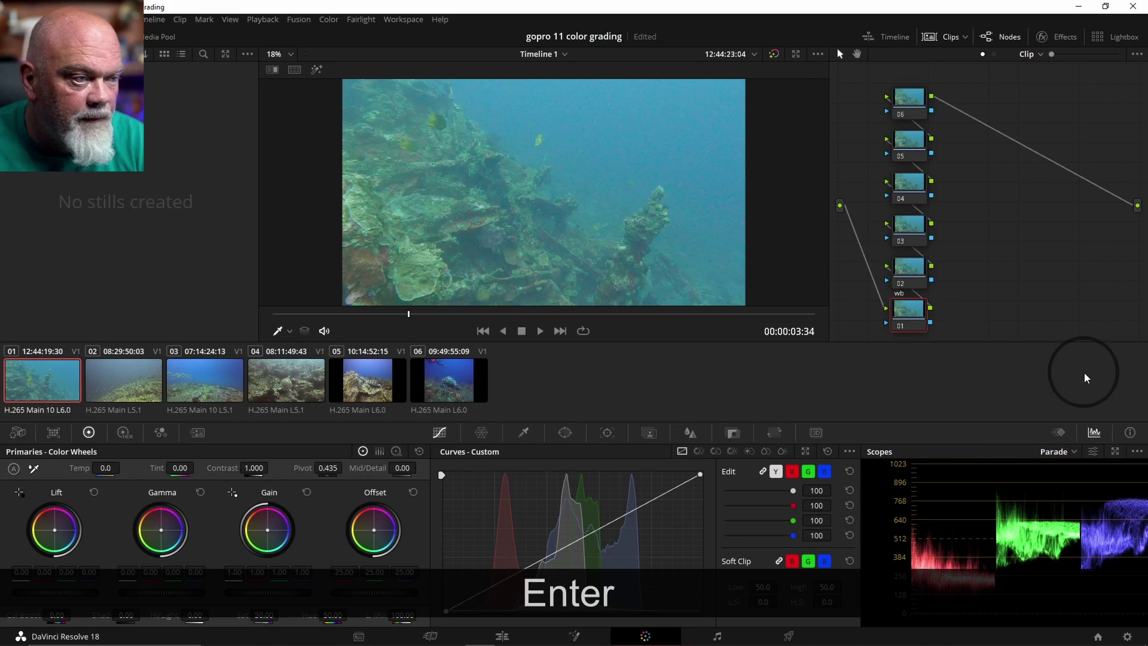
right_click(910, 266)
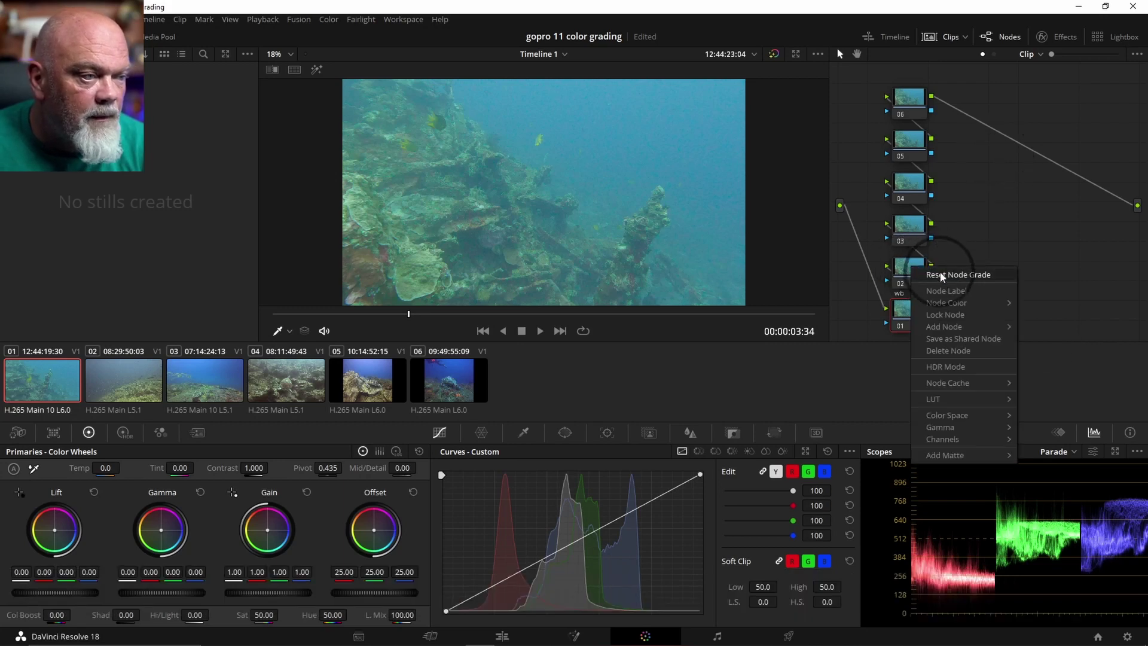
click(1054, 310)
text(contrast)
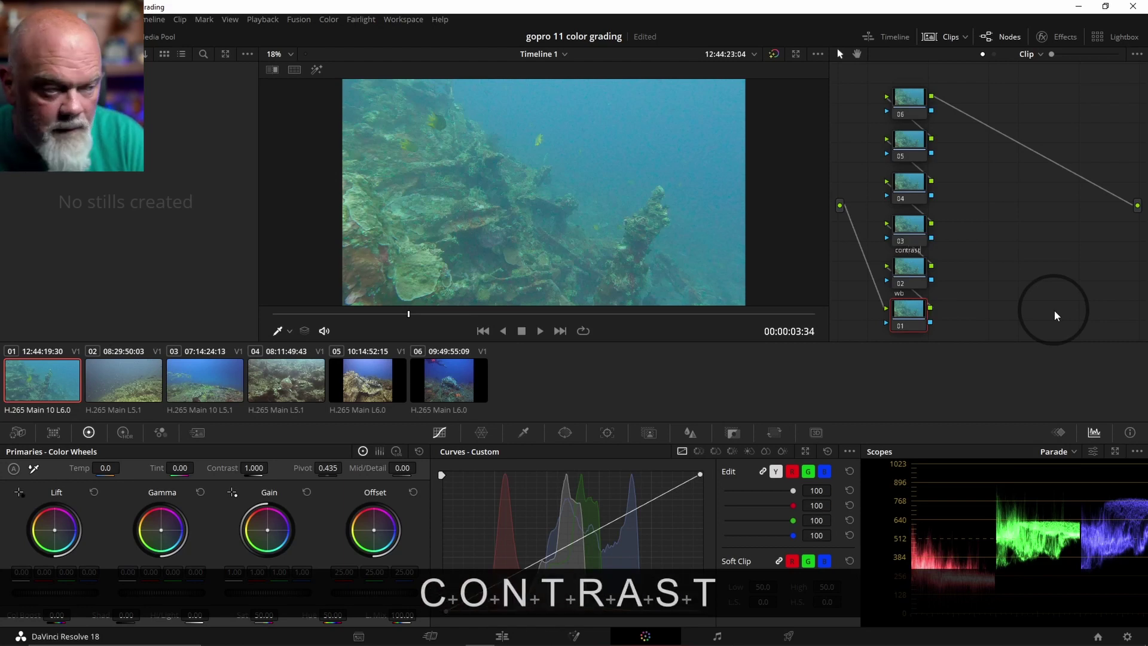
key(Return)
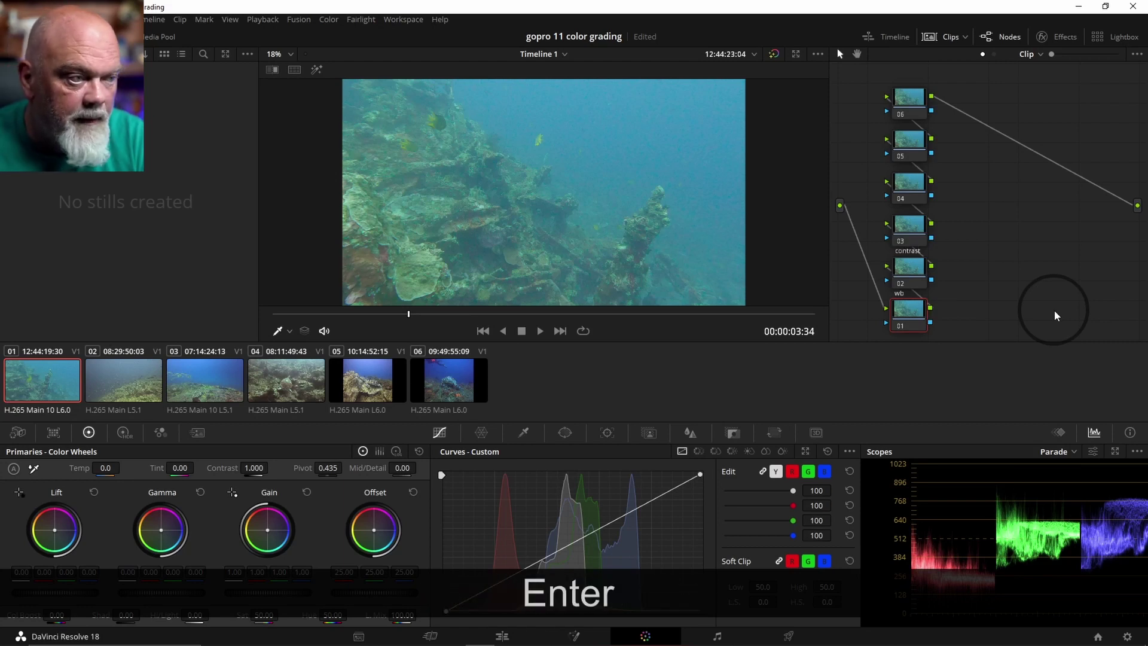
Step: Label the next two nodes 'adj' and 'color'
right_click(920, 233)
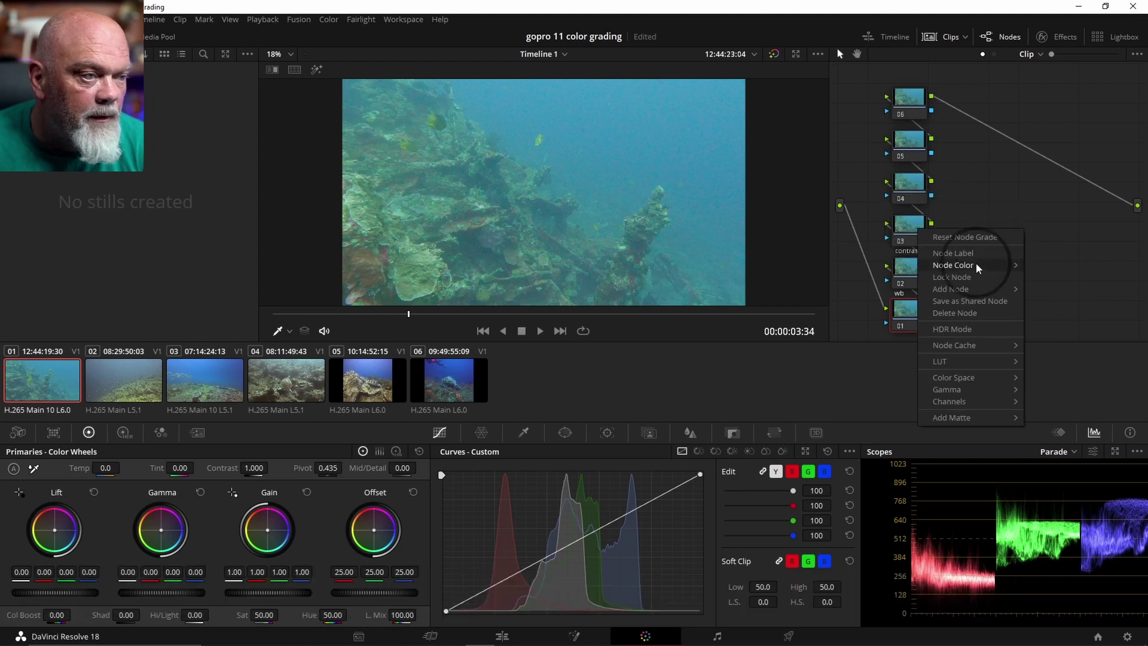
click(1057, 257)
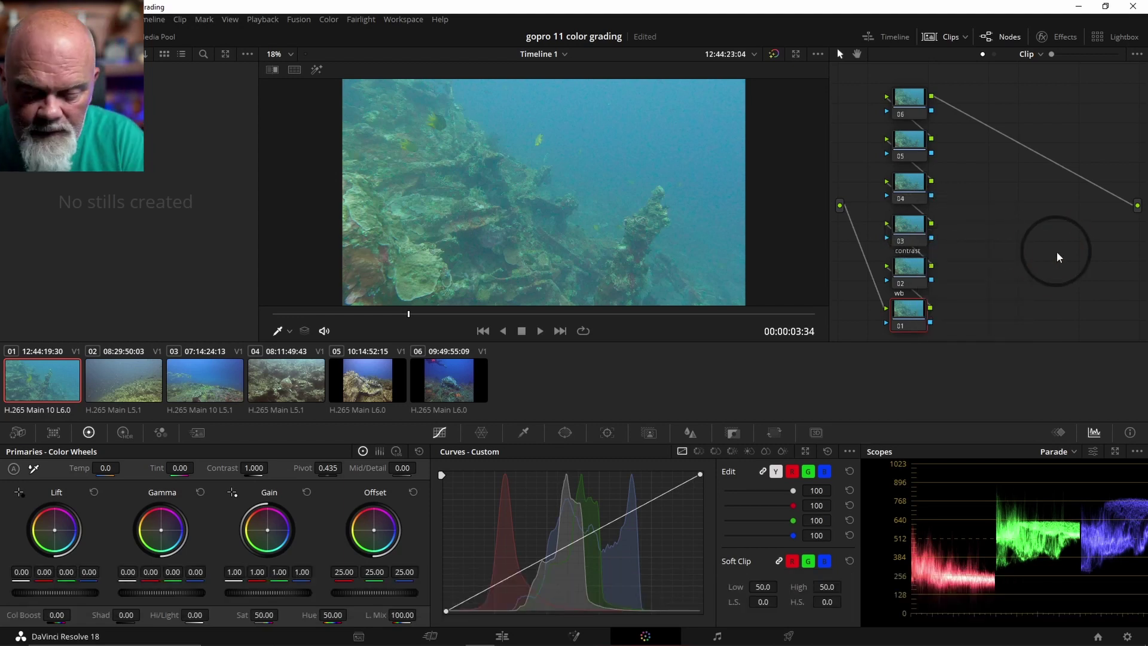
text(adj)
key(Return)
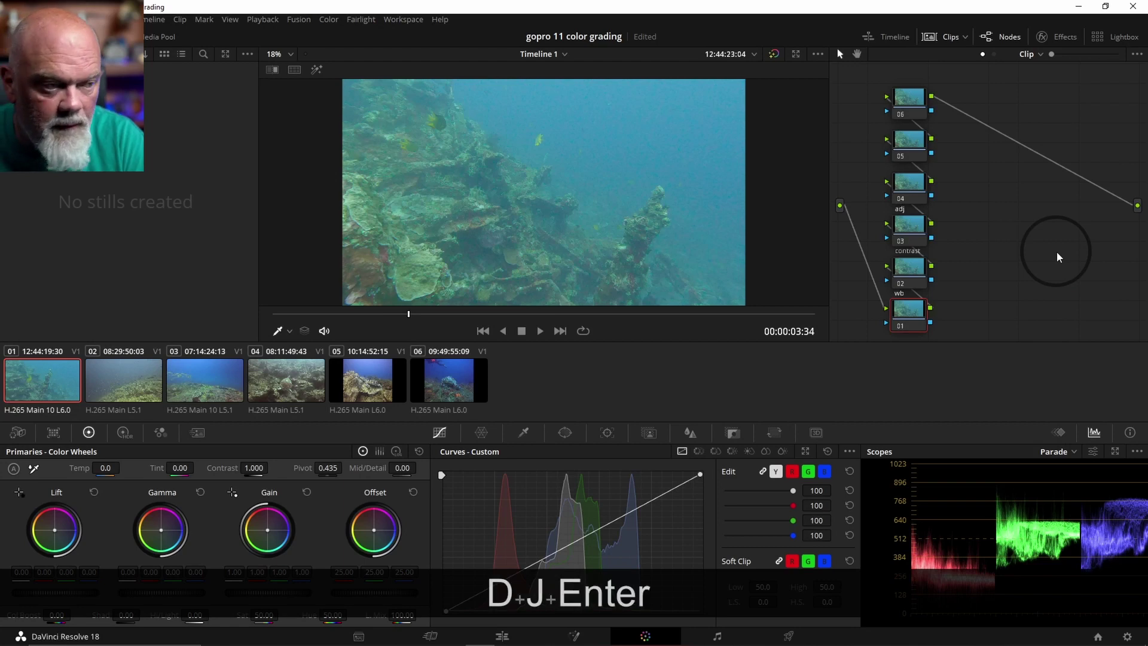
right_click(909, 183)
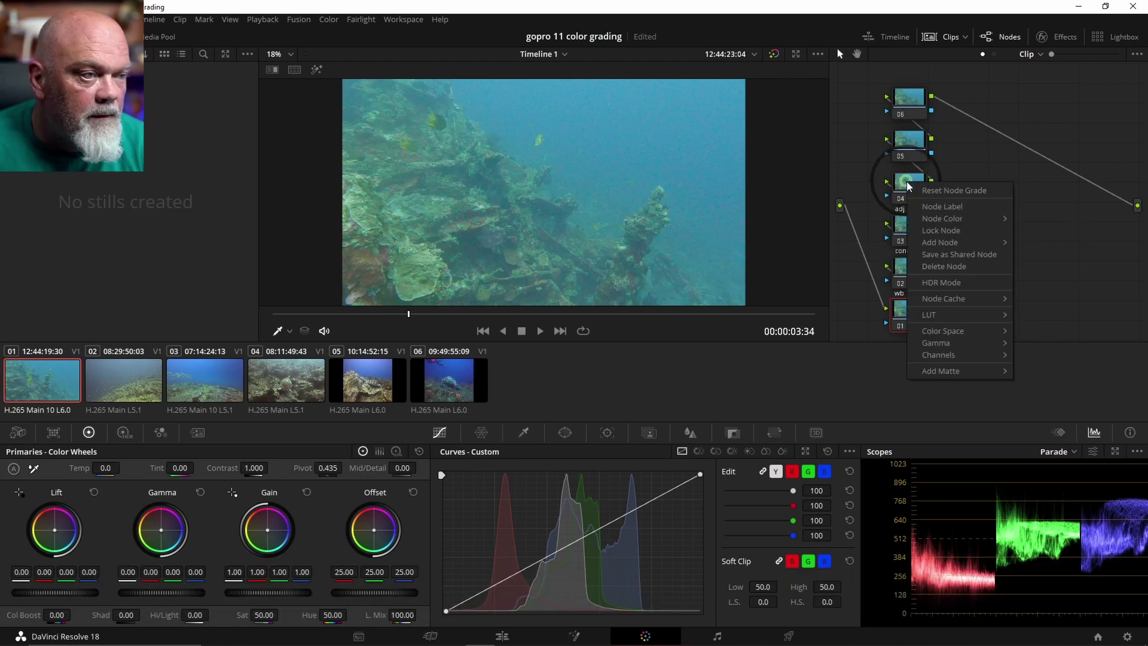
click(932, 208)
text(color)
key(Return)
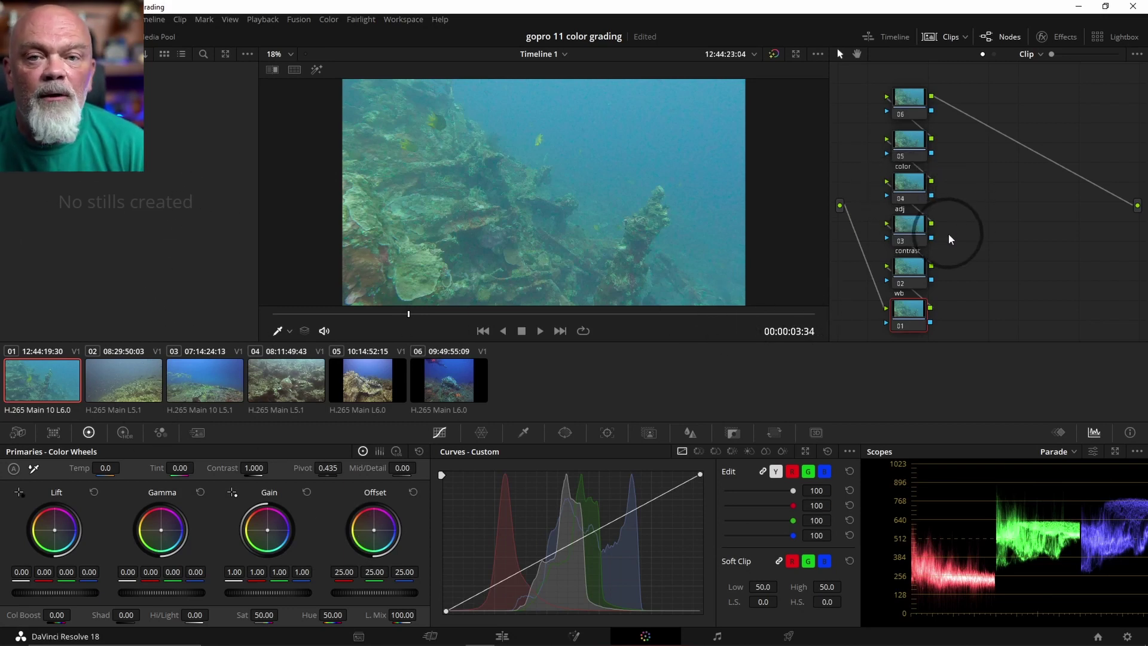
Step: Save, trial and undo Auto Balance and the picker, then set Offset red 46.04, green 21.32
key(ctrl+s)
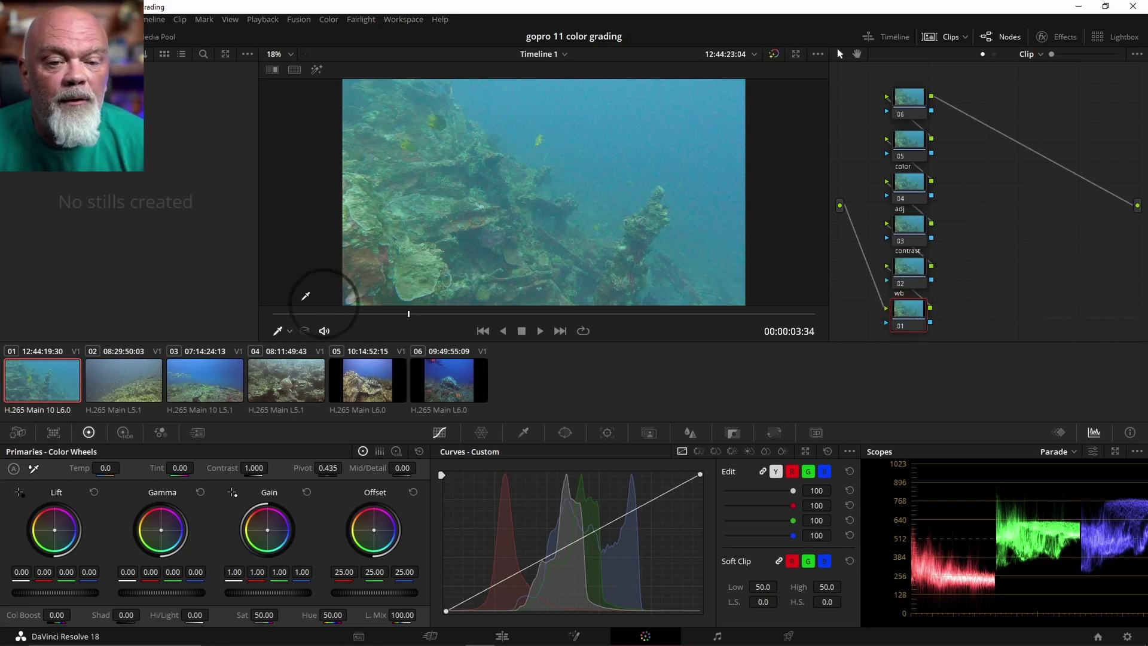
click(13, 469)
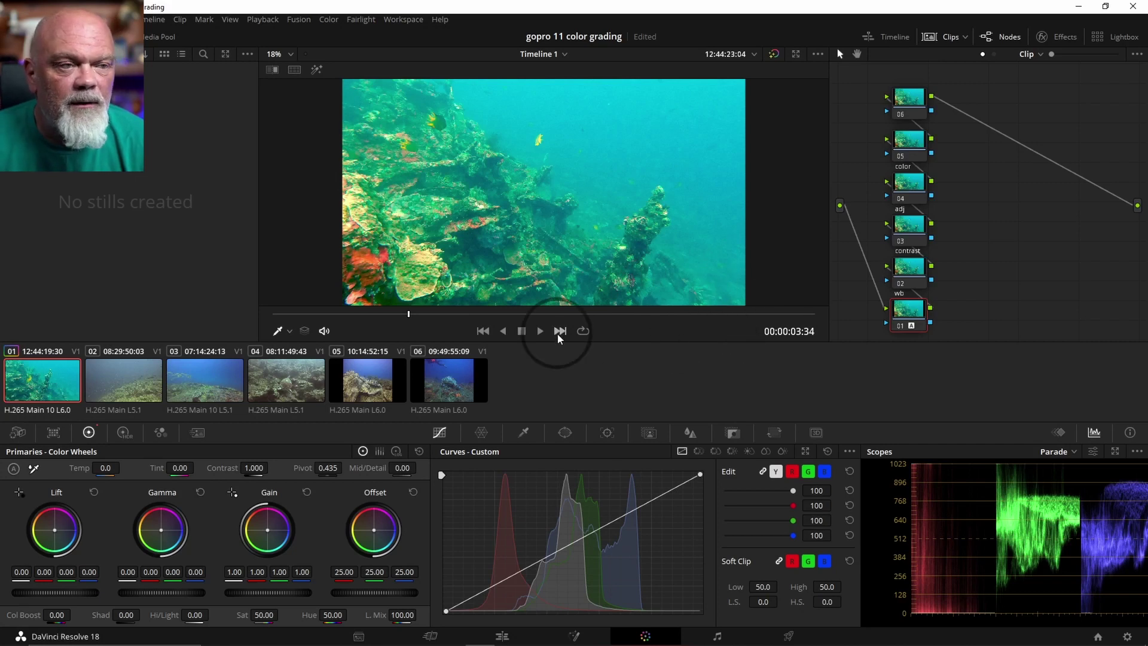
key(ctrl+z)
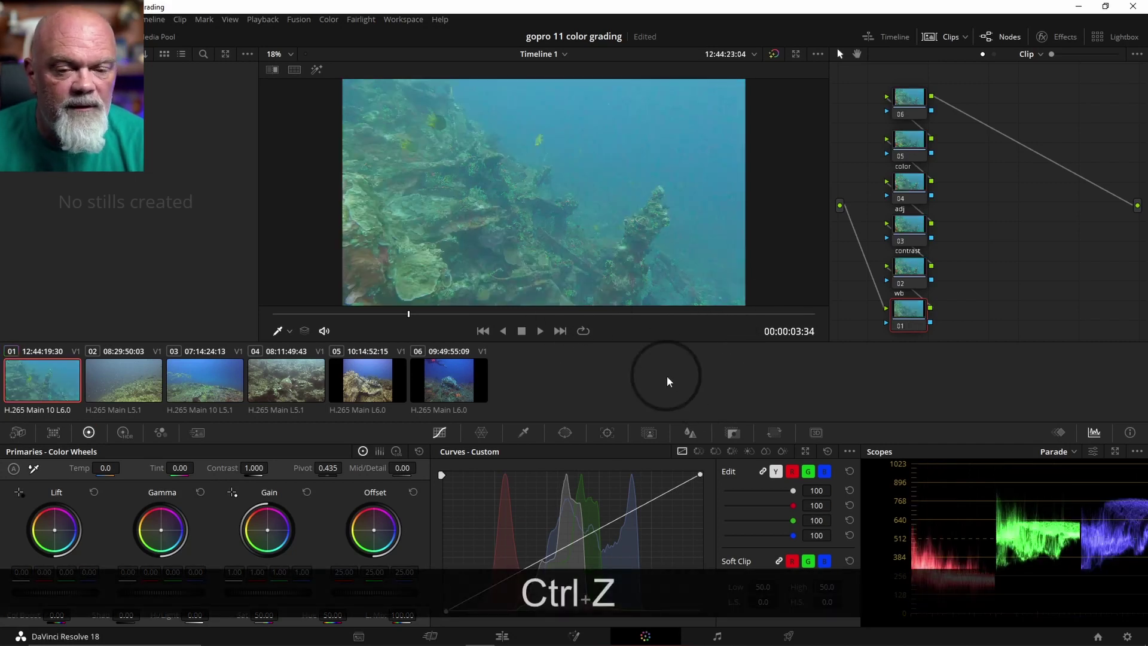
click(31, 469)
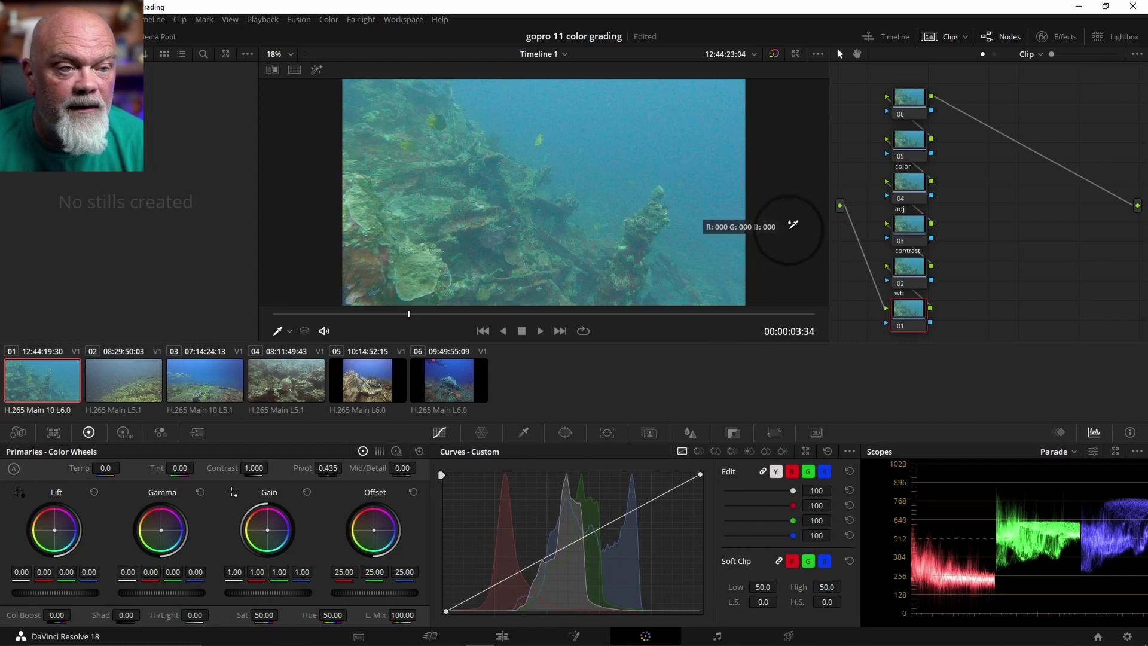
click(476, 252)
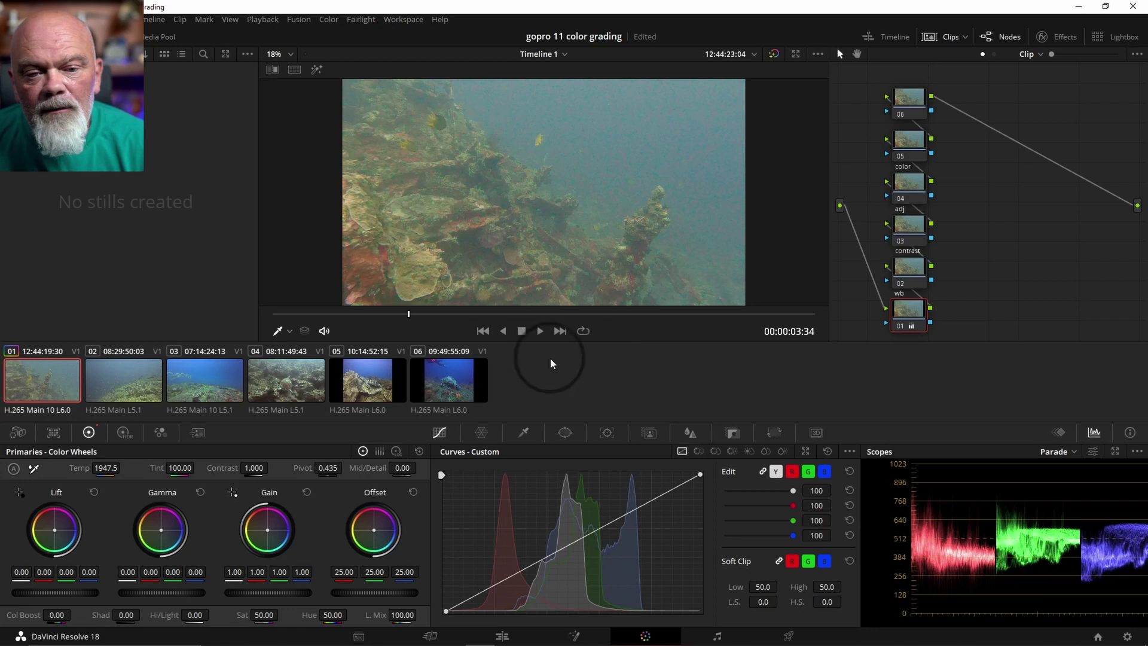
key(ctrl+z)
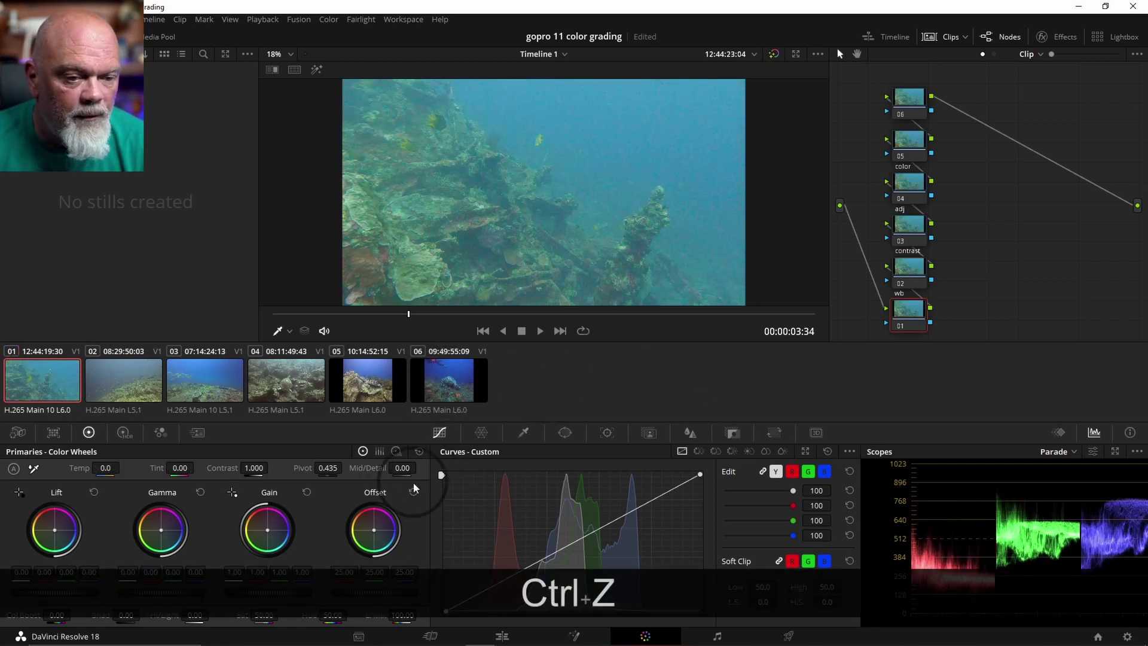
drag(345, 574, 501, 566)
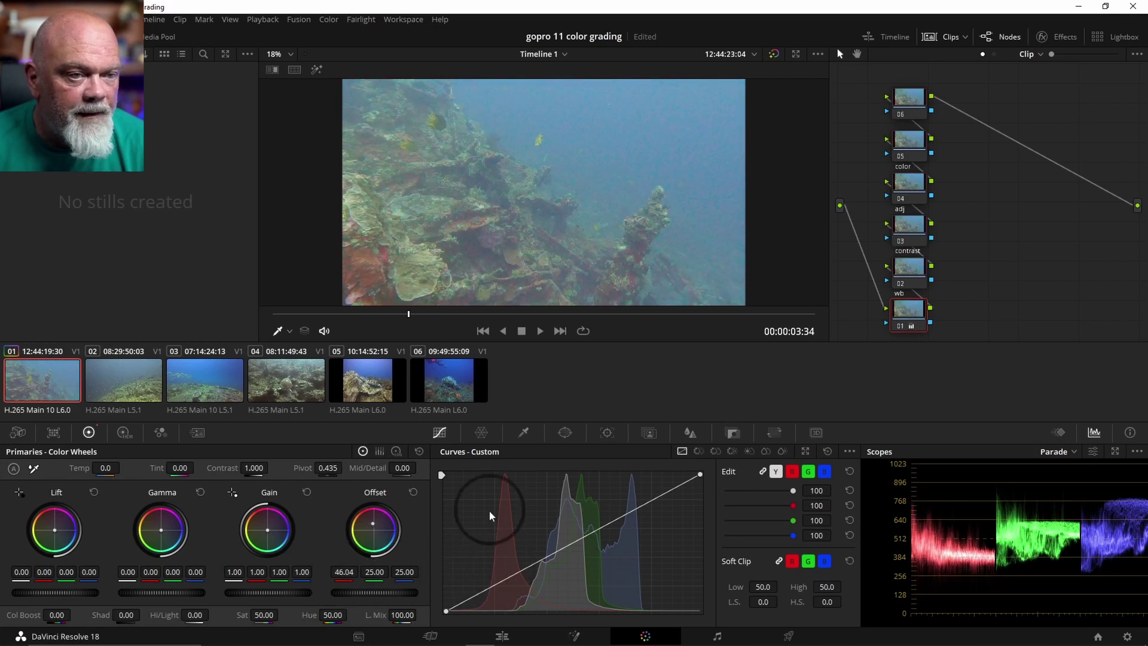
drag(374, 574, 354, 574)
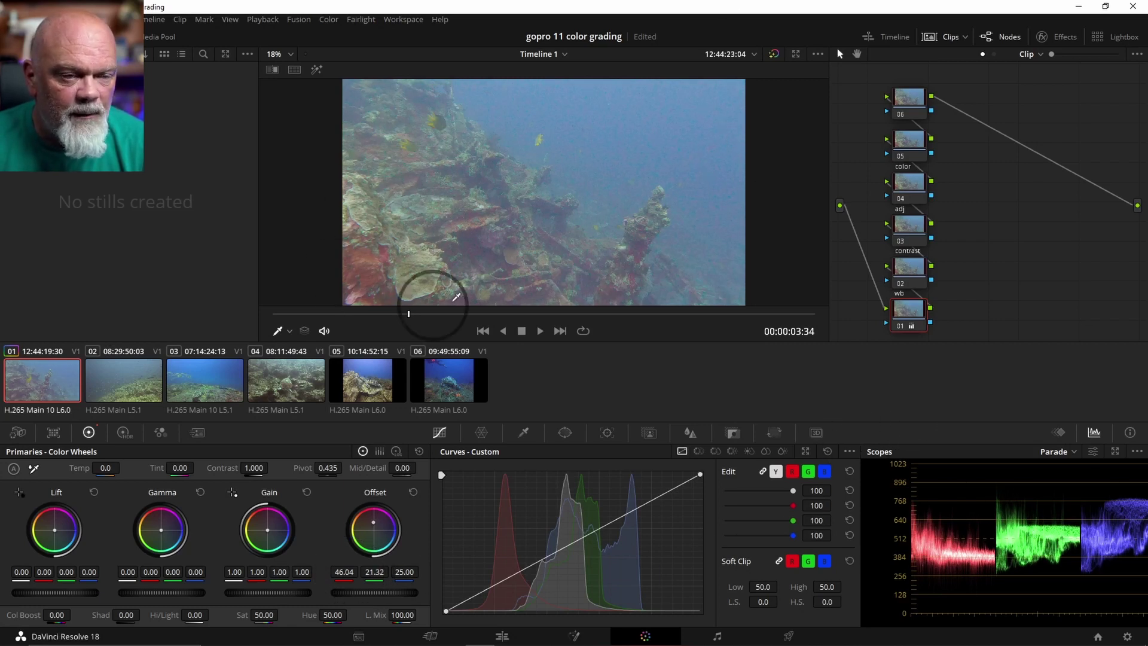
Step: Try and undo a contrast boost, then set Lift -0.15, Gamma 0.06 and Gain 1.16
click(915, 270)
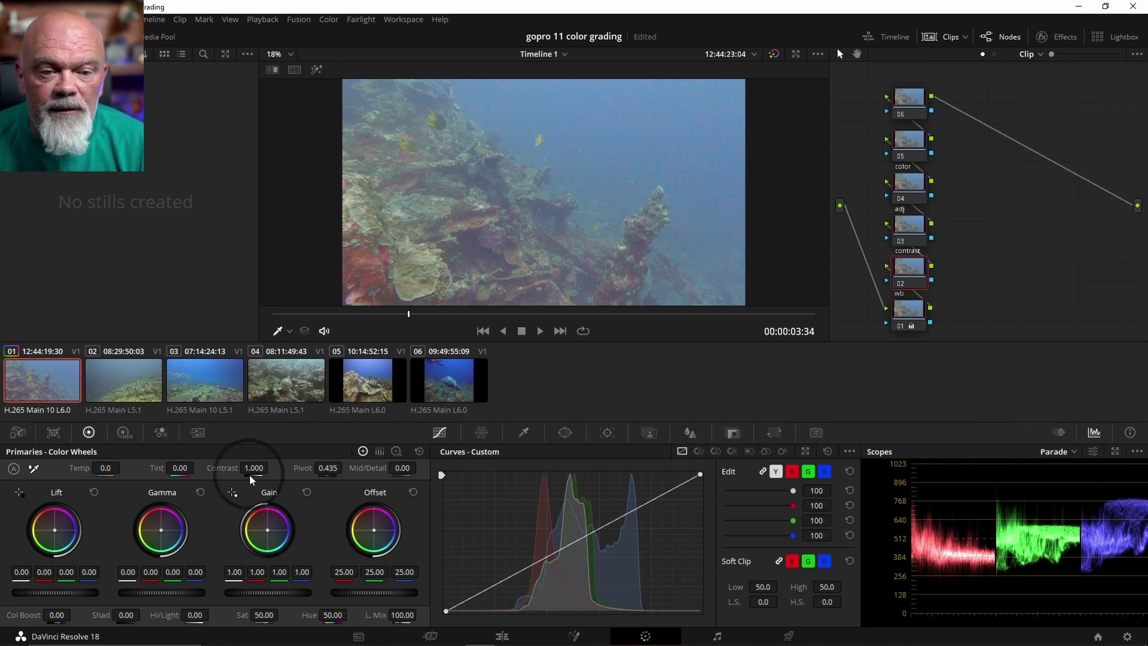
drag(257, 475, 389, 477)
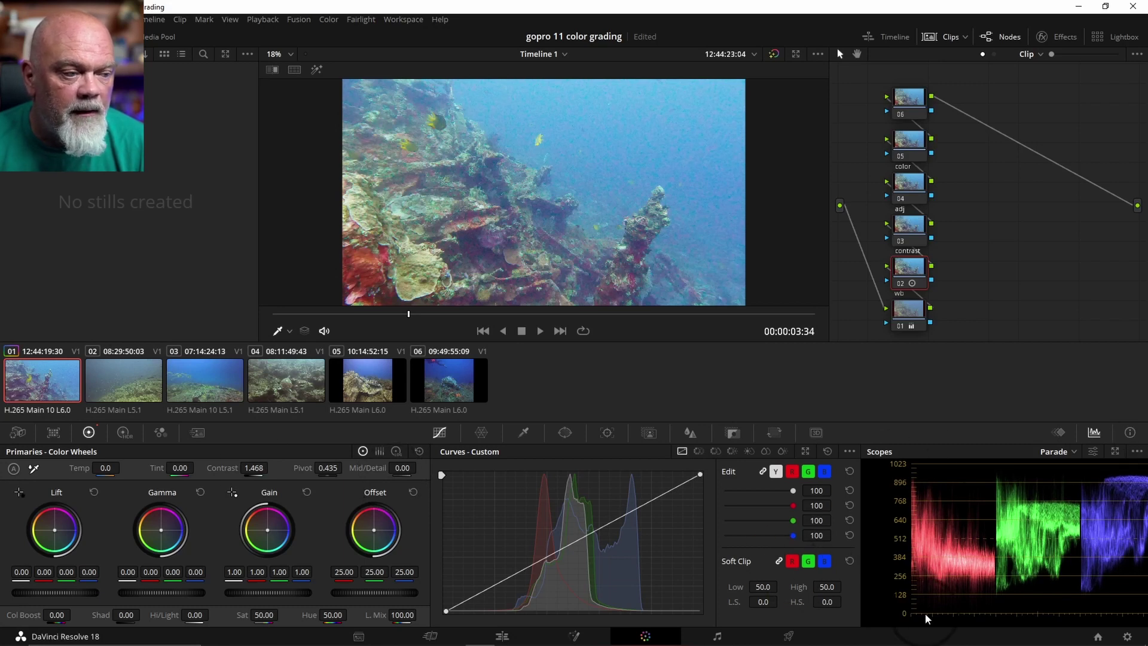
key(ctrl)
key(ctrl+z)
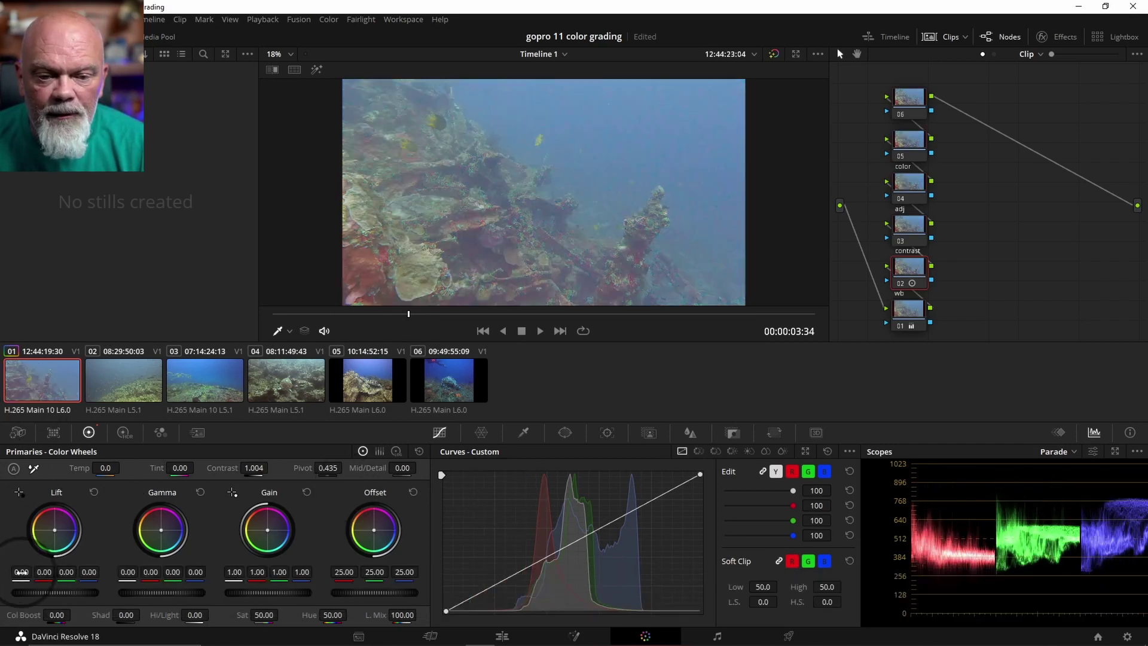
drag(21, 572, 17, 572)
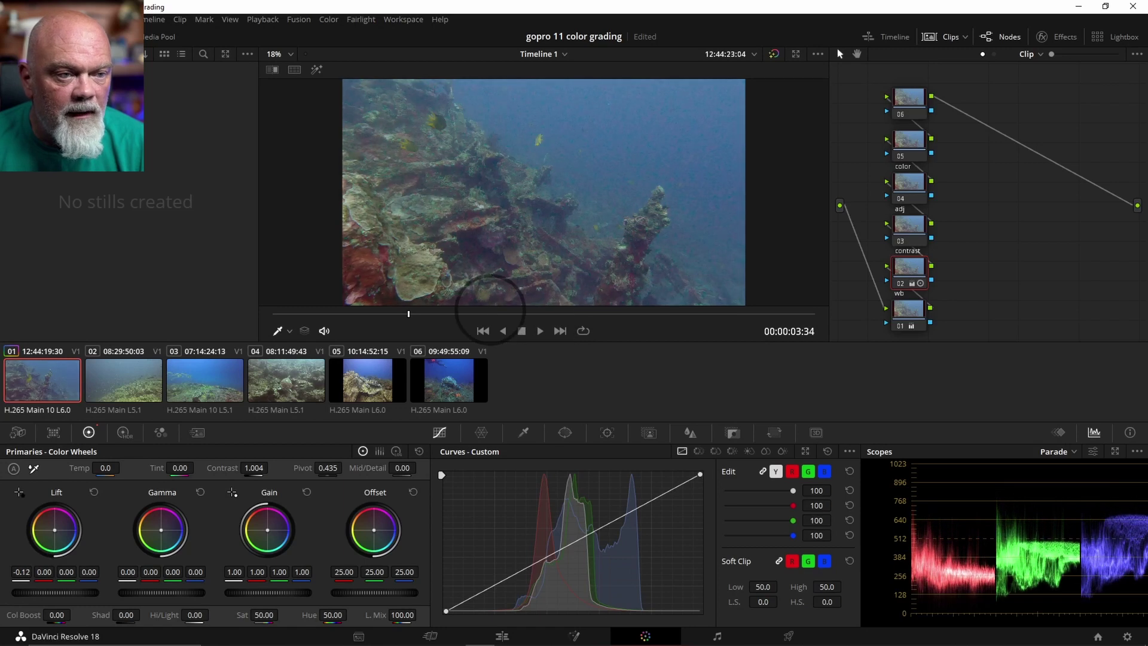
drag(128, 572, 280, 573)
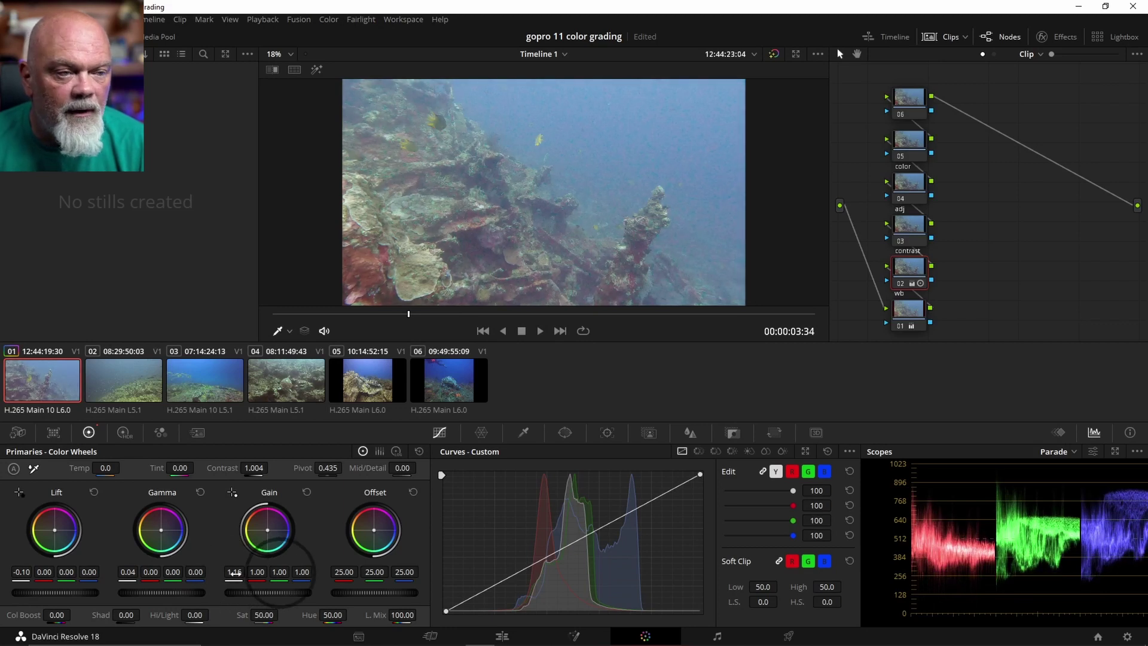
drag(55, 592, 30, 592)
drag(543, 322, 98, 530)
drag(127, 592, 240, 319)
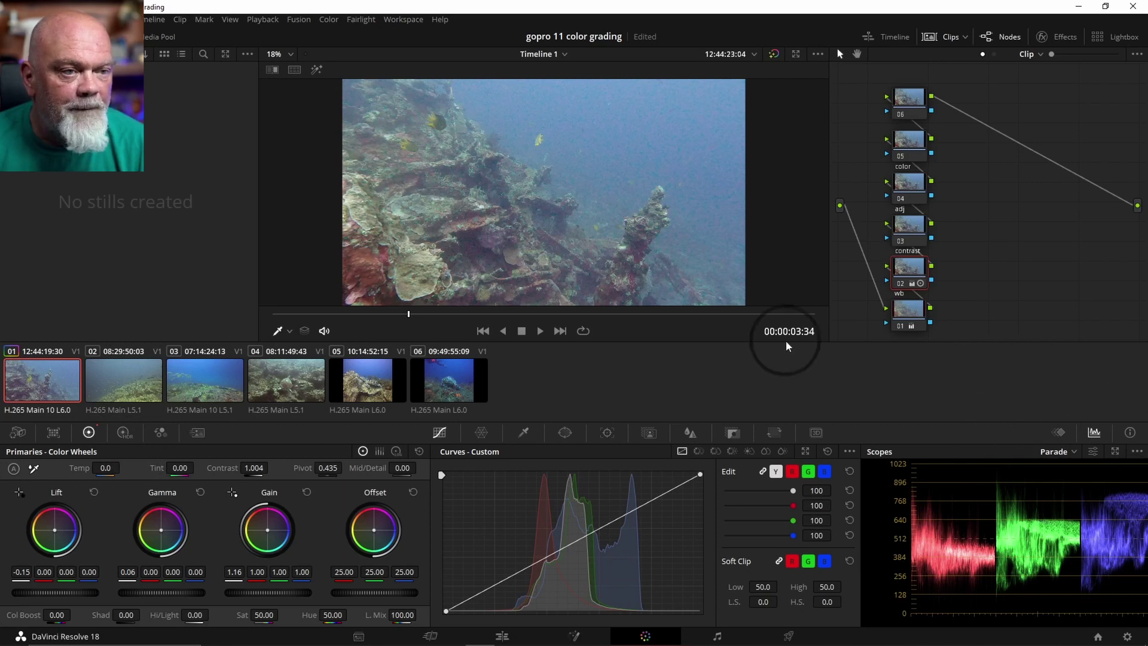
Step: Set the contrast node to Temp -30 and Tint -14.50 with a slight red Gamma boost
click(910, 229)
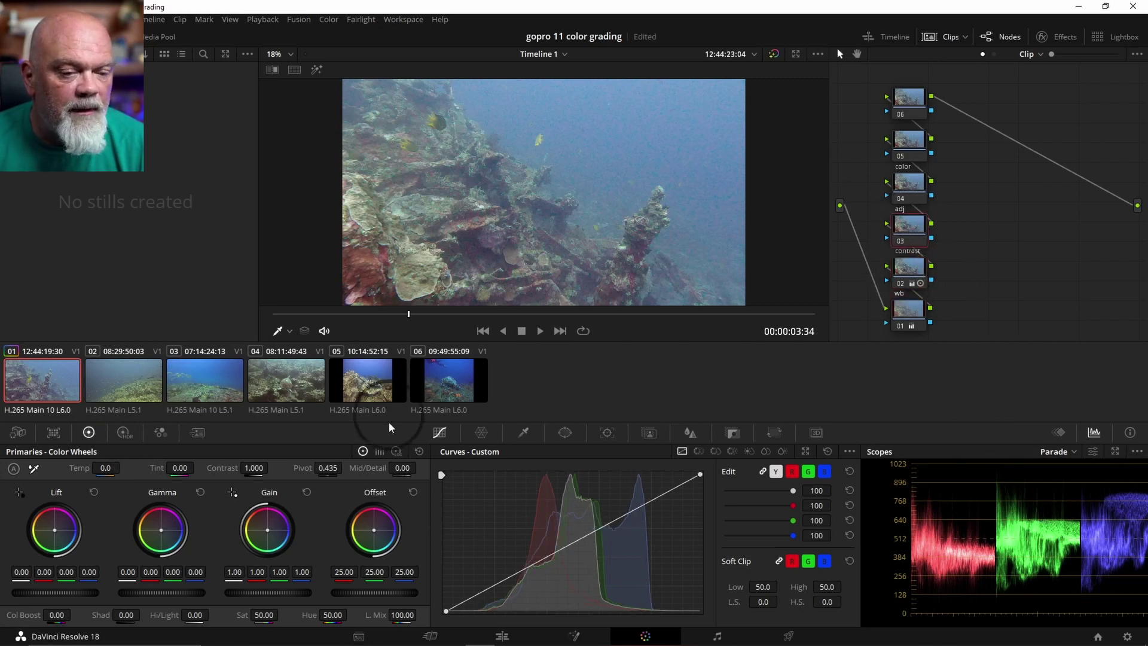
drag(182, 466, 72, 467)
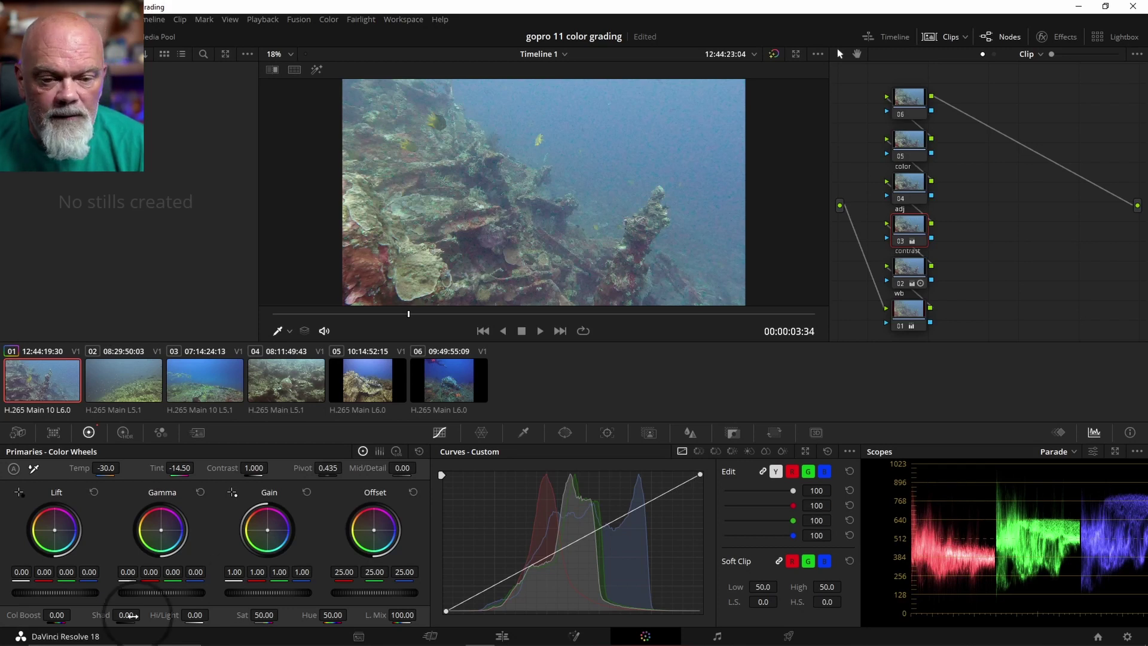
drag(150, 572, 192, 573)
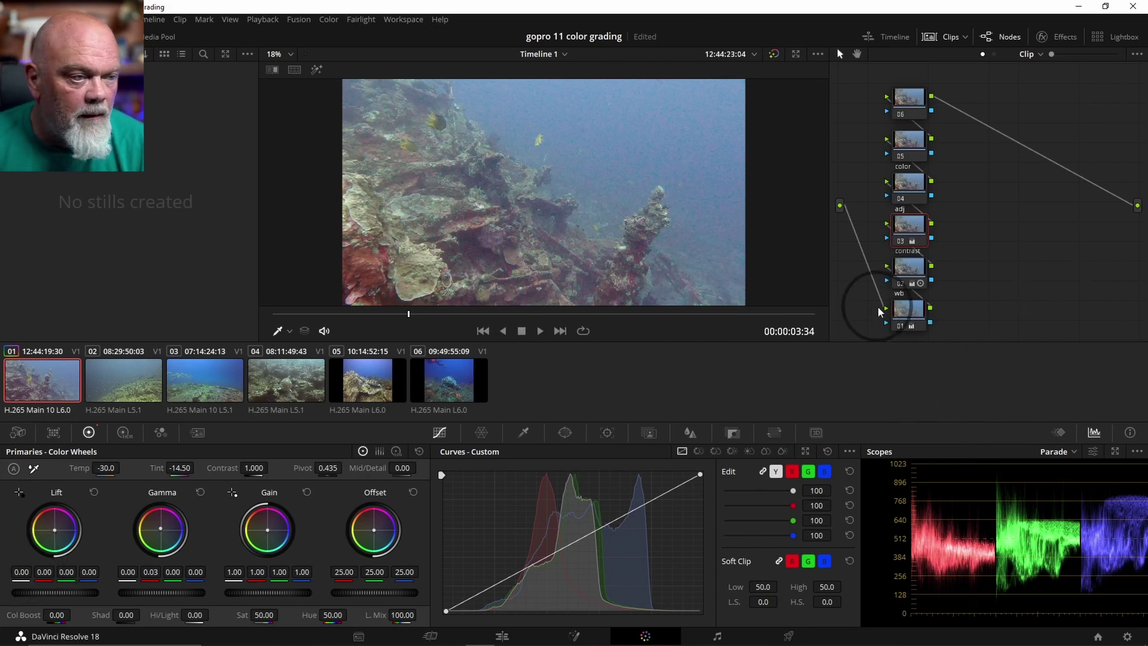
Step: Lower the wb node's Lift to -0.17 and move on to clip 02
click(911, 309)
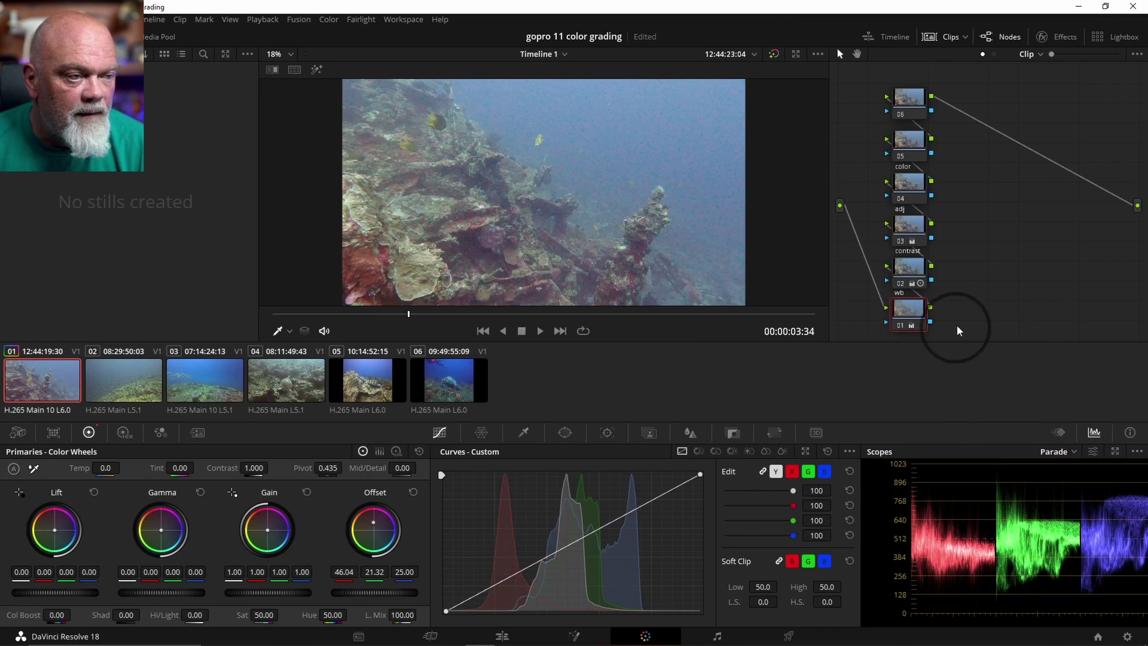
click(911, 265)
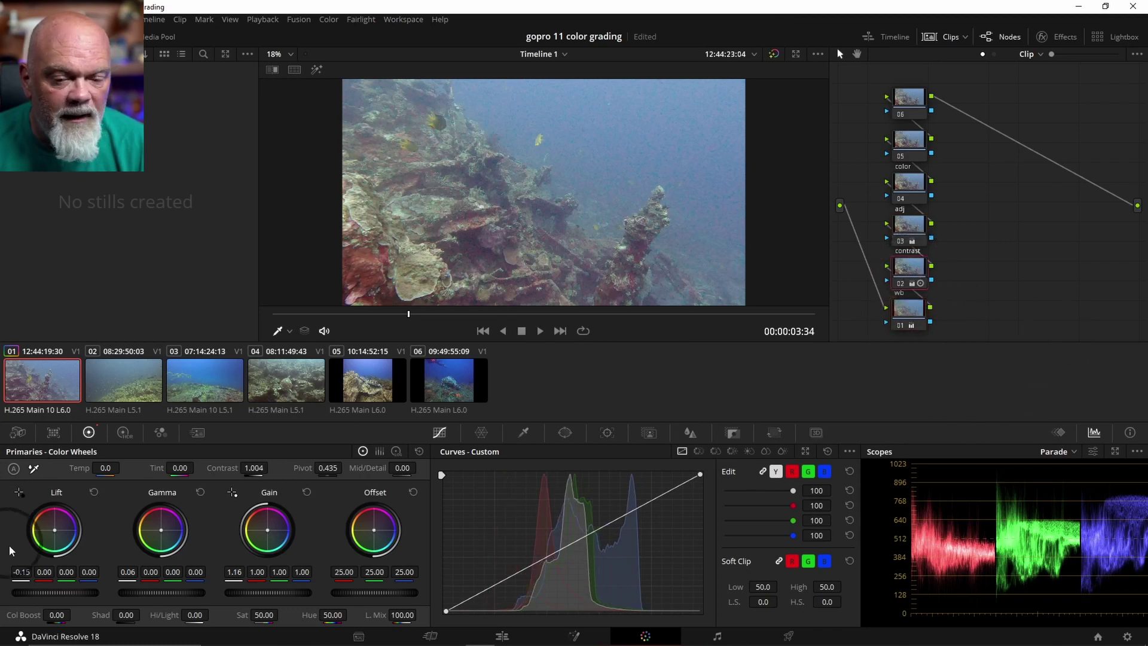
drag(20, 572, 17, 572)
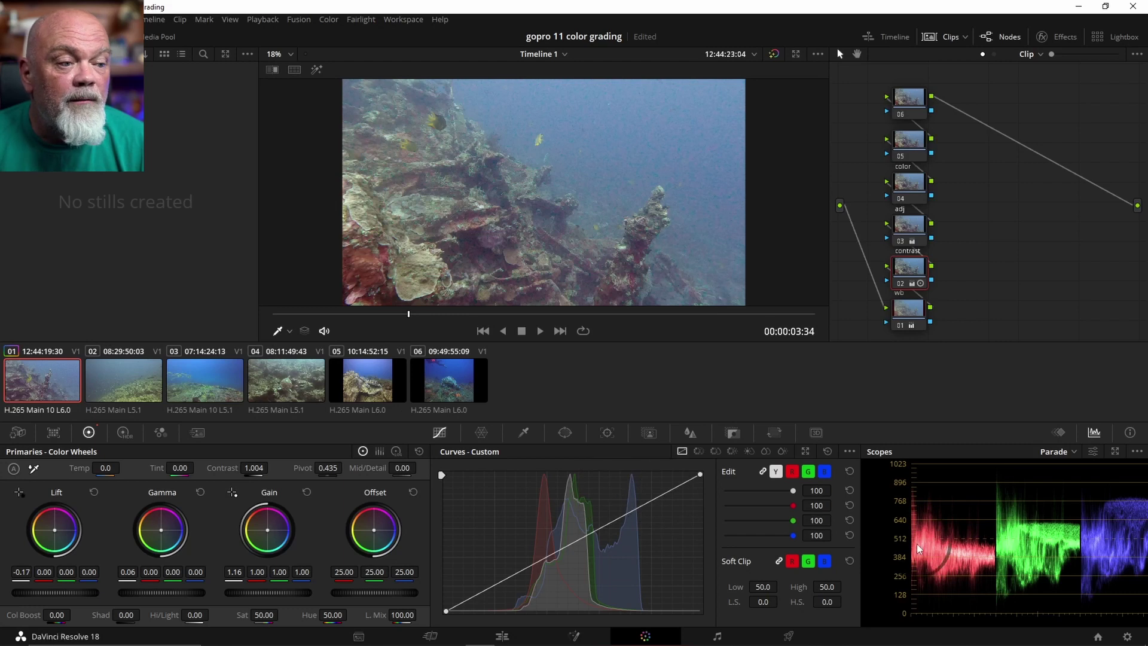
click(114, 368)
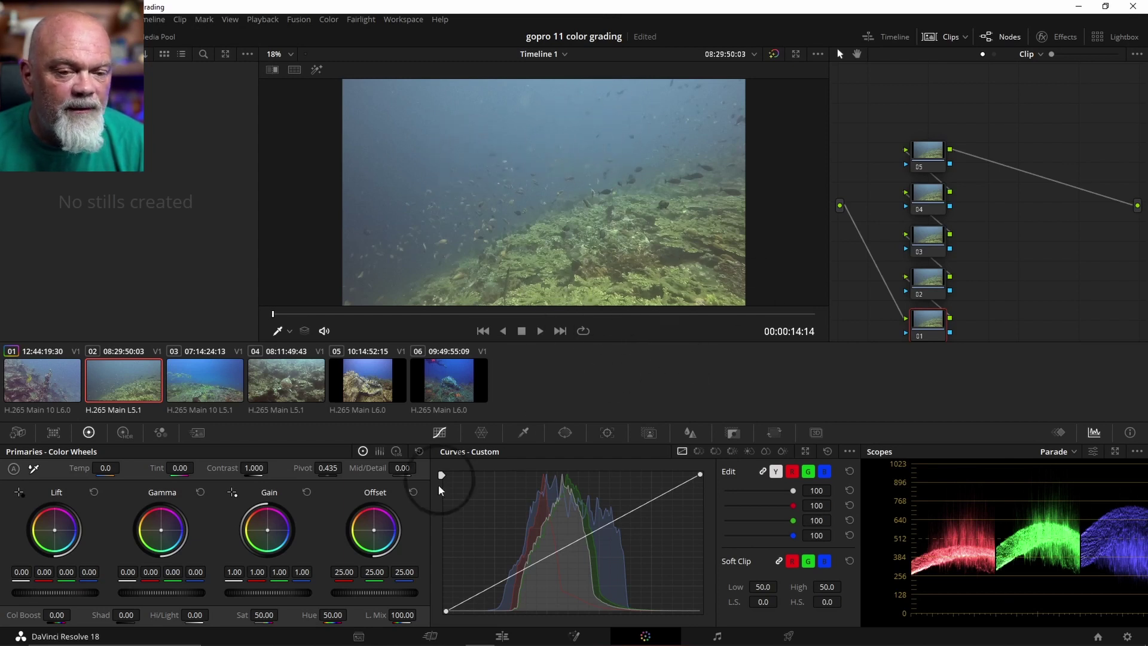
Step: Set clip 02's first node to Temp -320 and Tint 10.50, comparing it bypassed and enabled
mouse_move(104, 473)
mouse_down()
mouse_move(184, 469)
mouse_move(92, 477)
mouse_up()
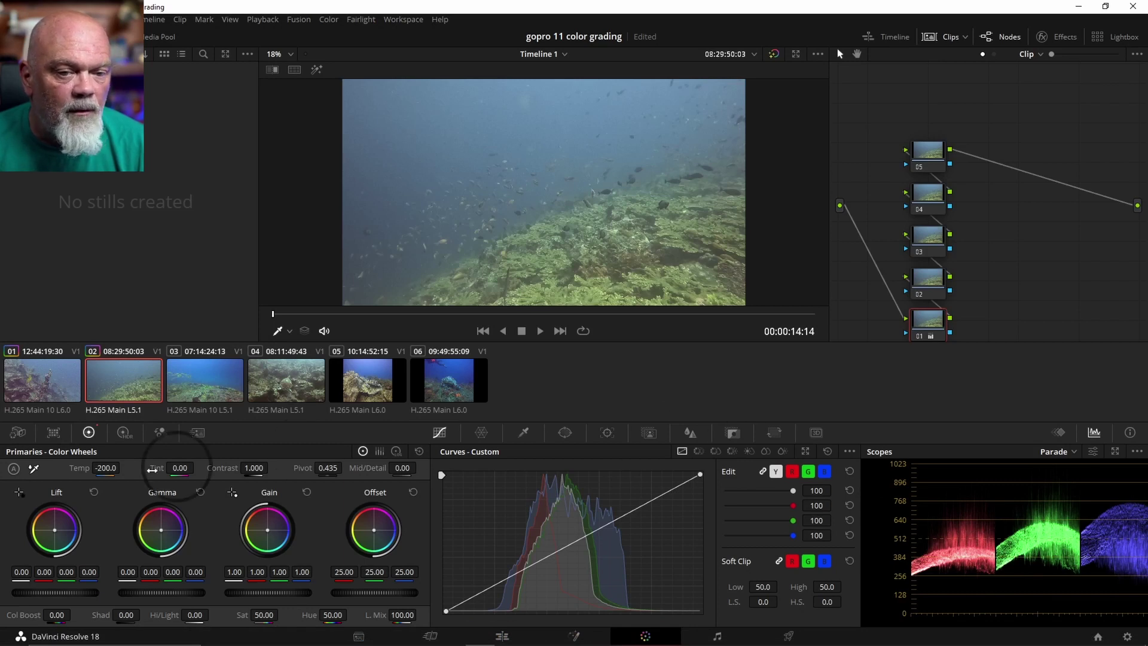
double_click(180, 467)
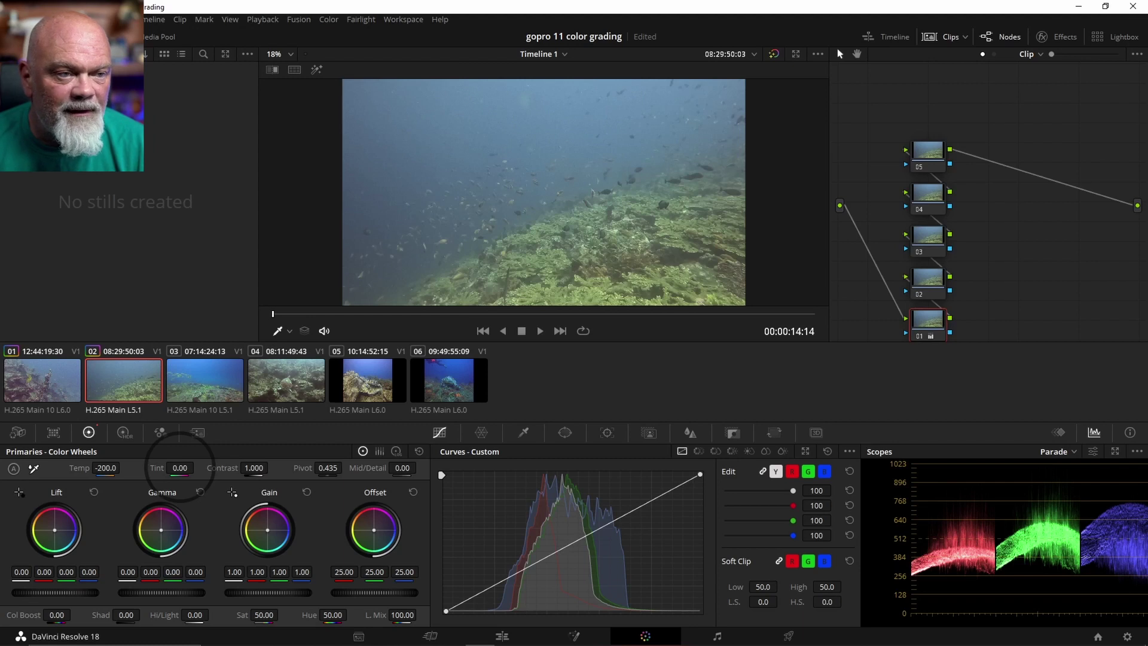
text(4)
key(Return)
drag(189, 472, 193, 475)
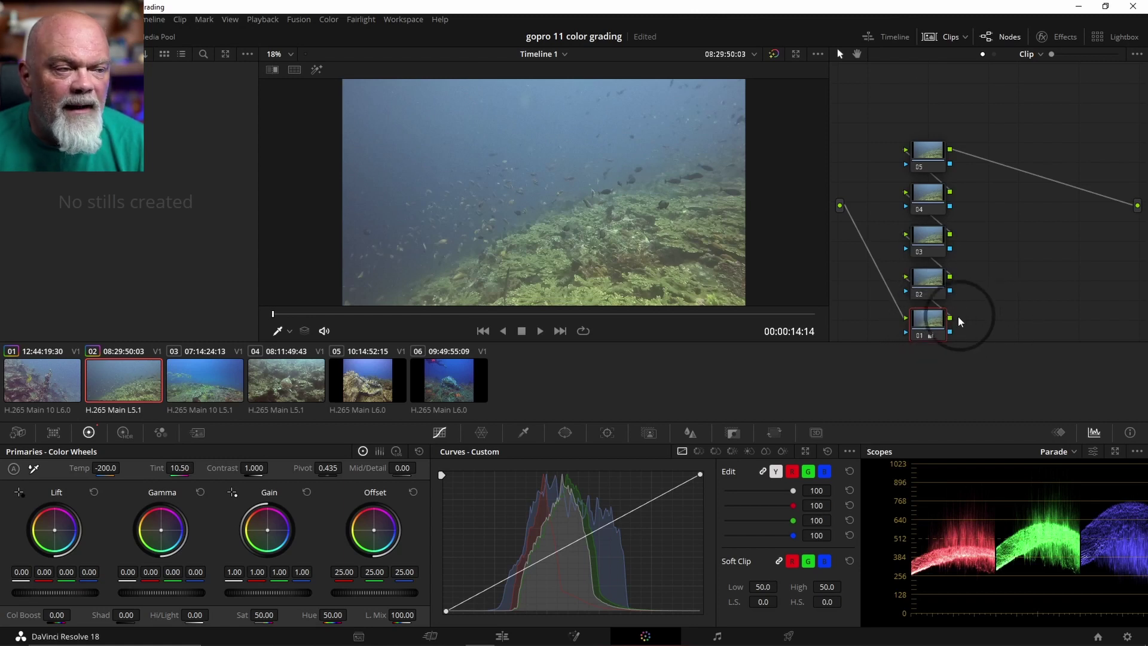
click(918, 336)
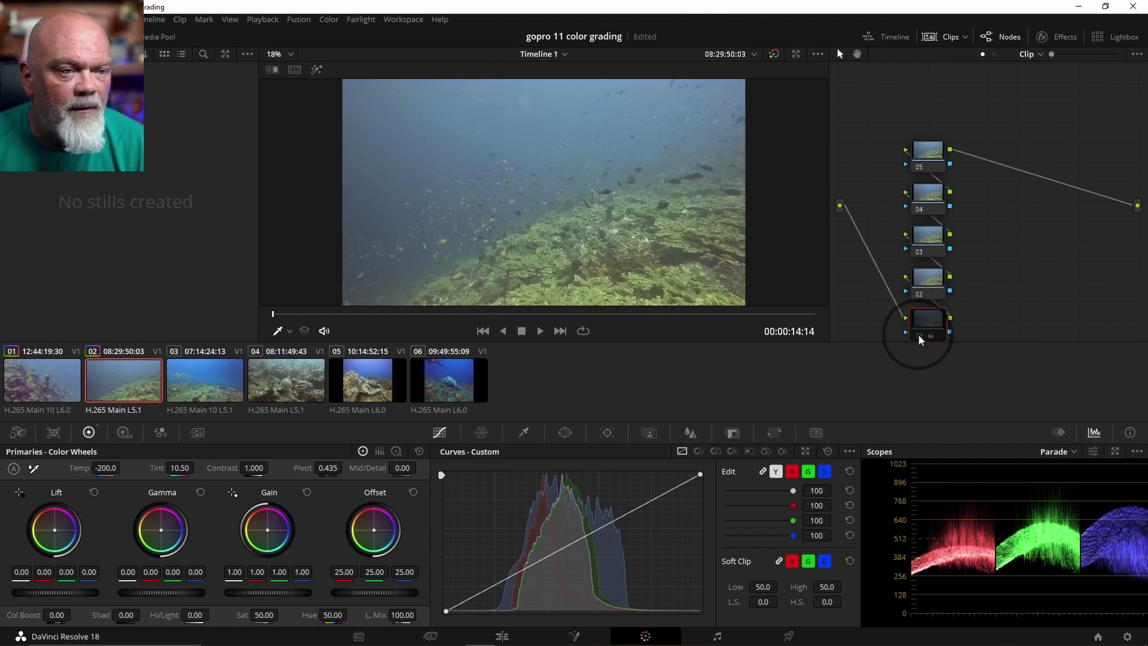
click(919, 335)
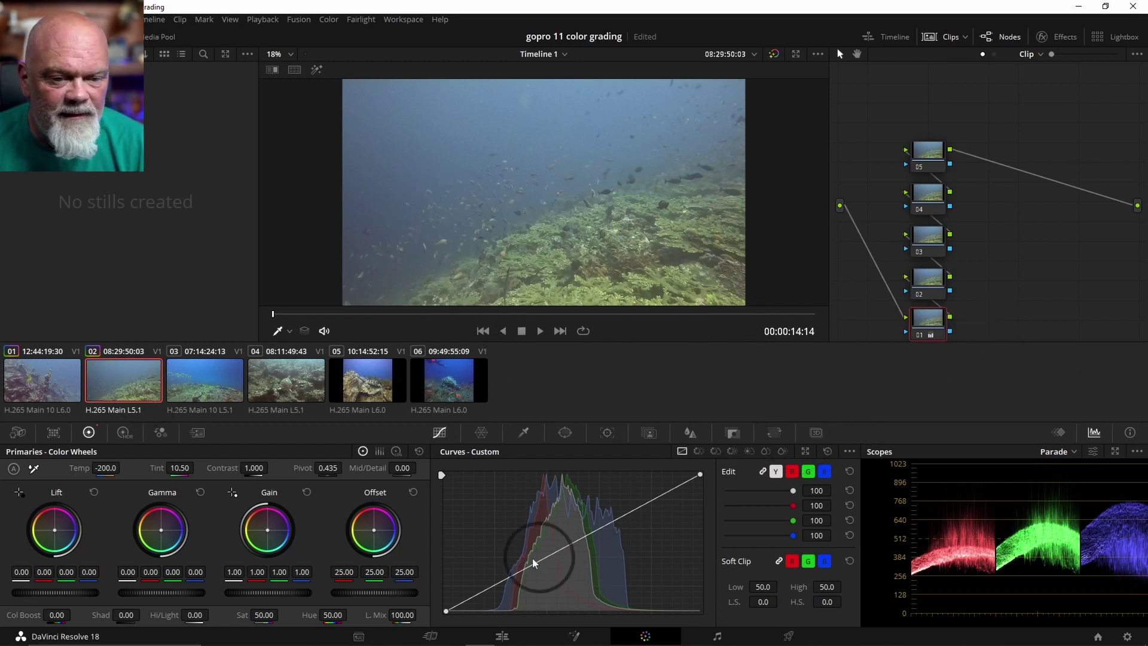
mouse_move(107, 466)
mouse_down()
mouse_move(96, 470)
mouse_move(127, 468)
mouse_up()
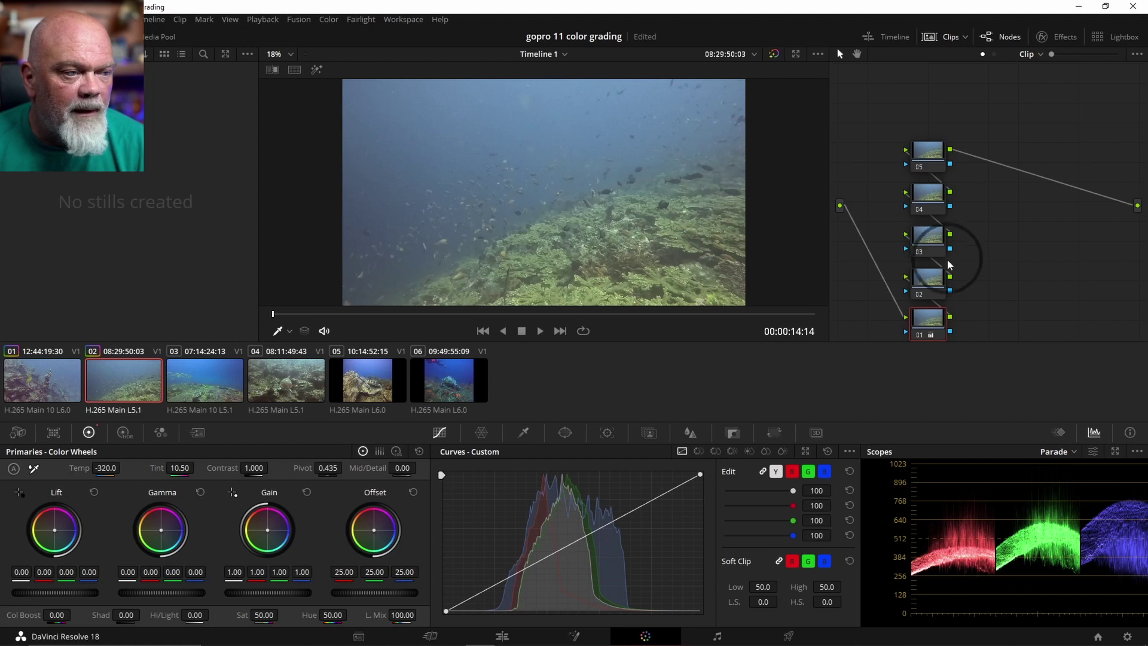
click(925, 272)
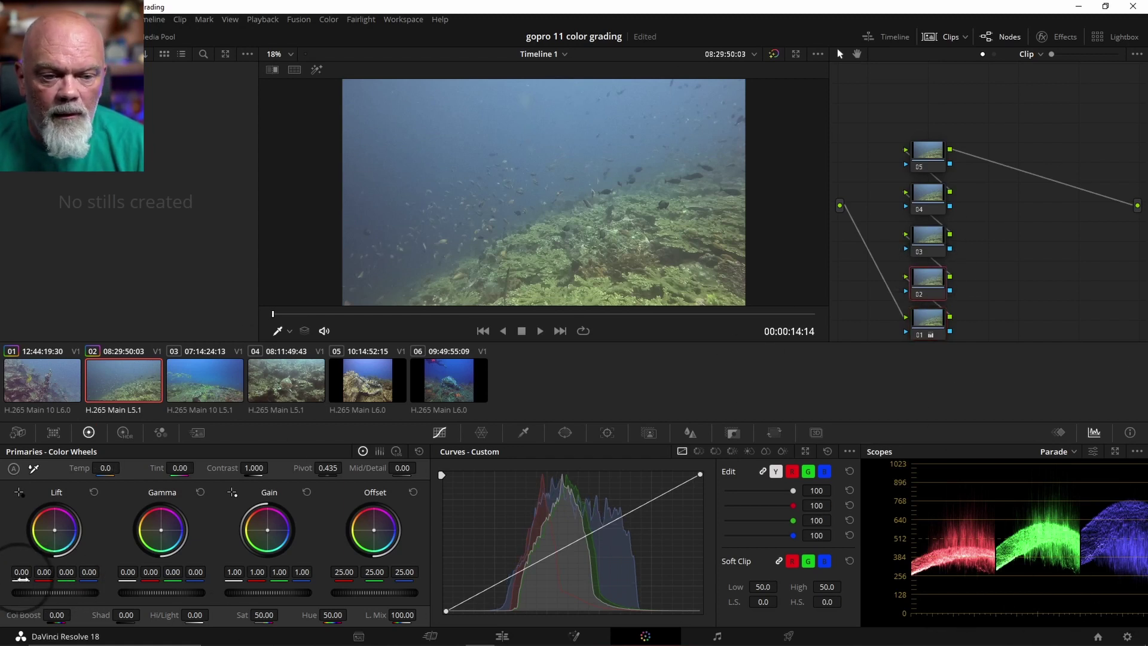
Step: Raise node 02's Contrast to 1.240 and lower its Offset slightly
drag(257, 467, 320, 449)
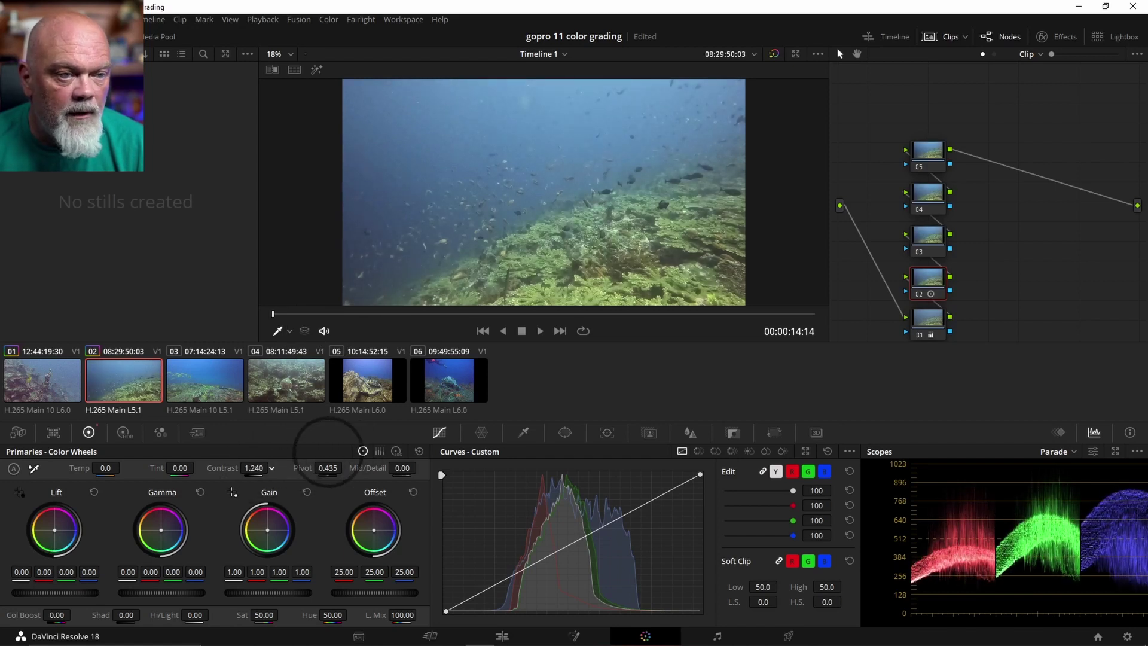
drag(42, 592, 24, 593)
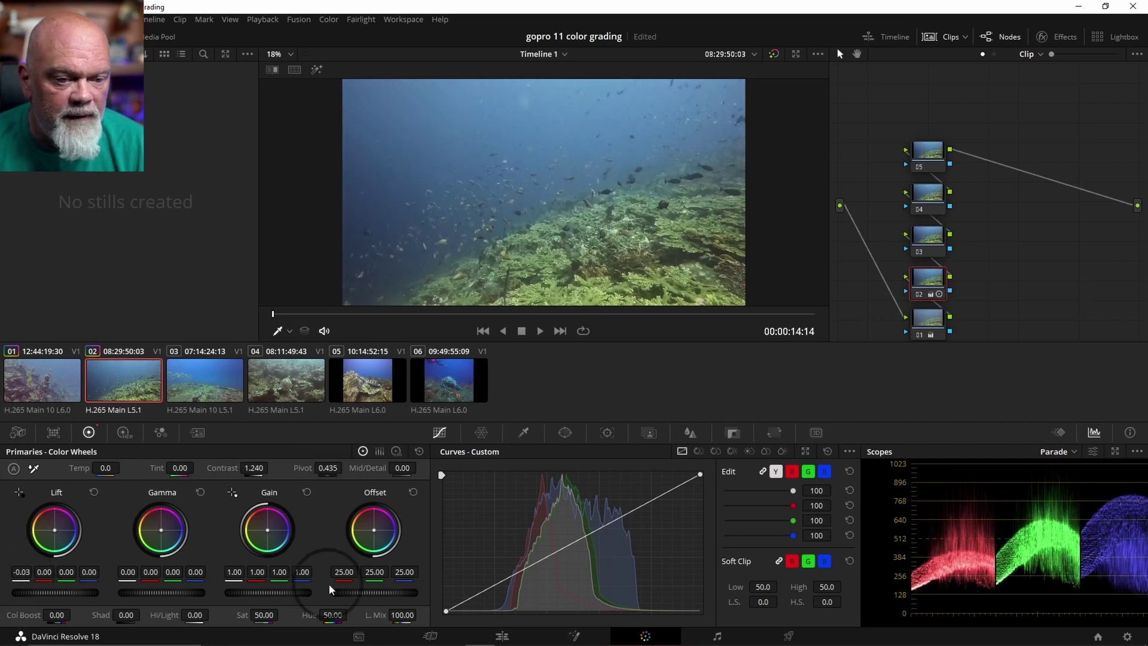
key(ctrl+z)
drag(375, 592, 296, 589)
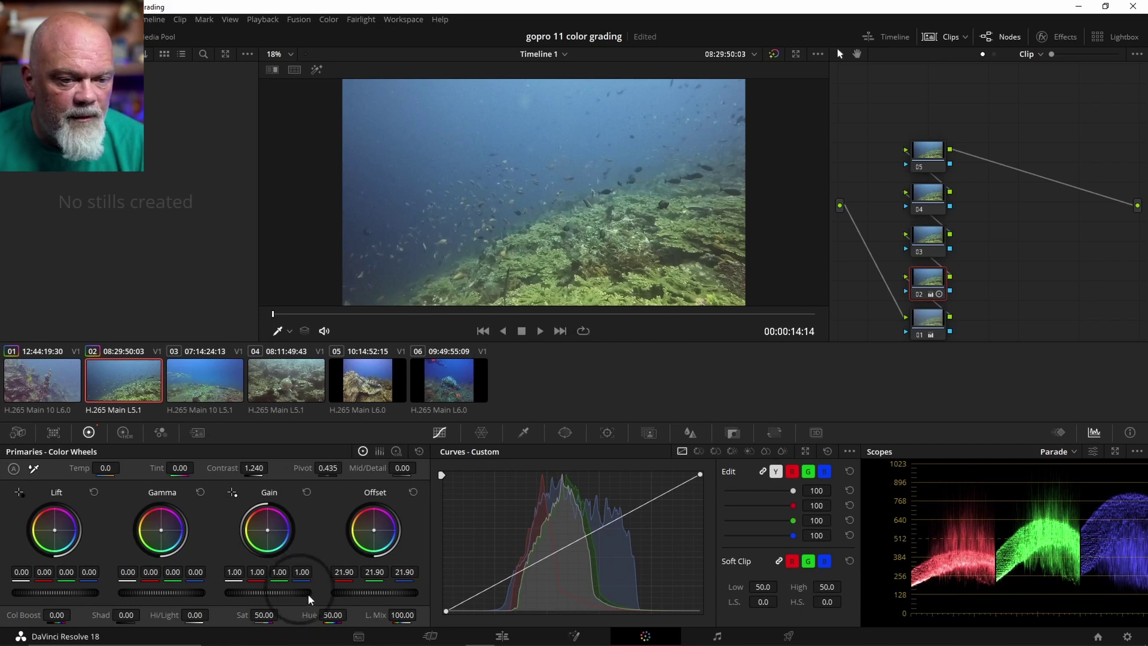
Step: Trim green Offset on node 03, set Saturation to 59, and open clip 03
click(928, 235)
drag(374, 577, 335, 573)
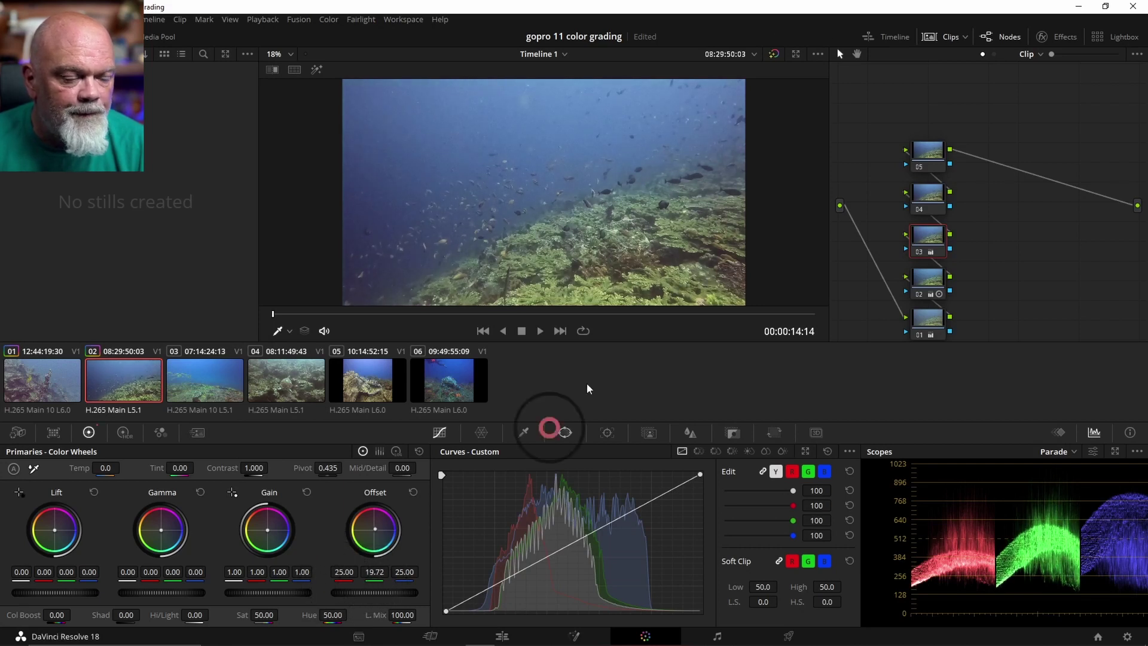
key(ctrl+z)
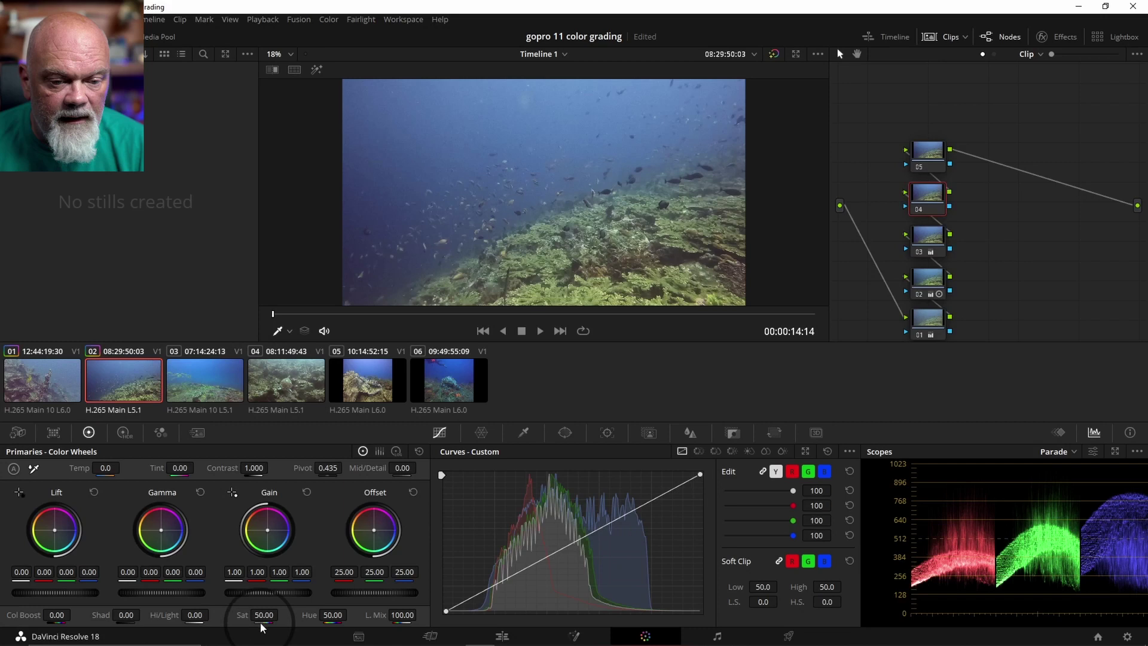
mouse_move(261, 618)
mouse_down()
mouse_move(287, 615)
mouse_move(277, 614)
mouse_up()
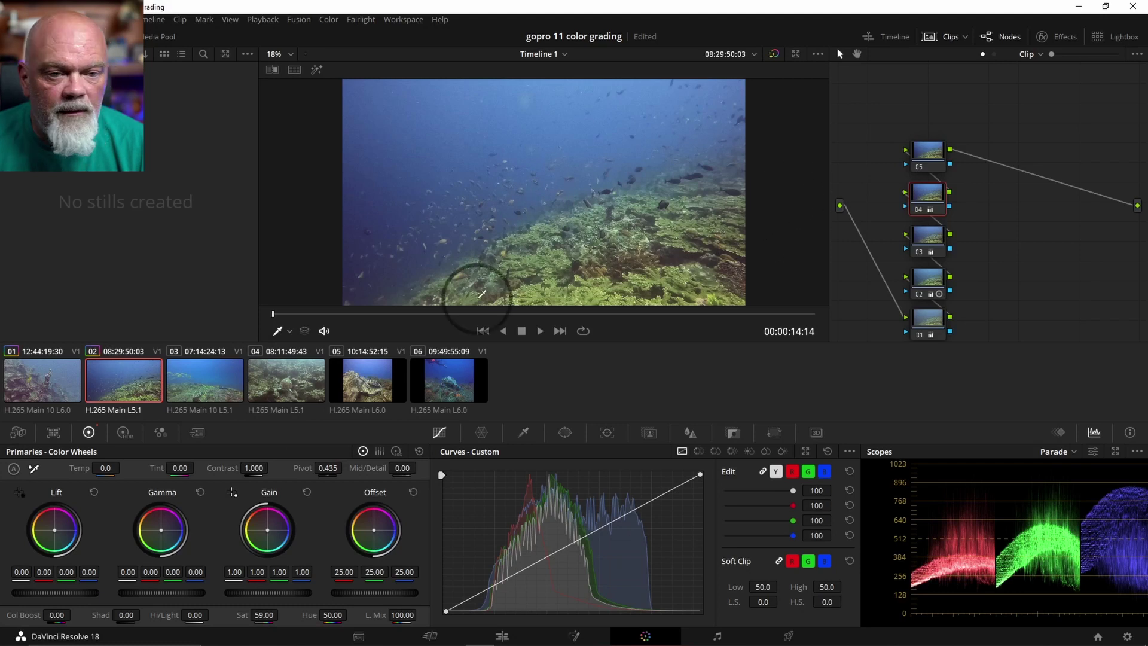
click(168, 376)
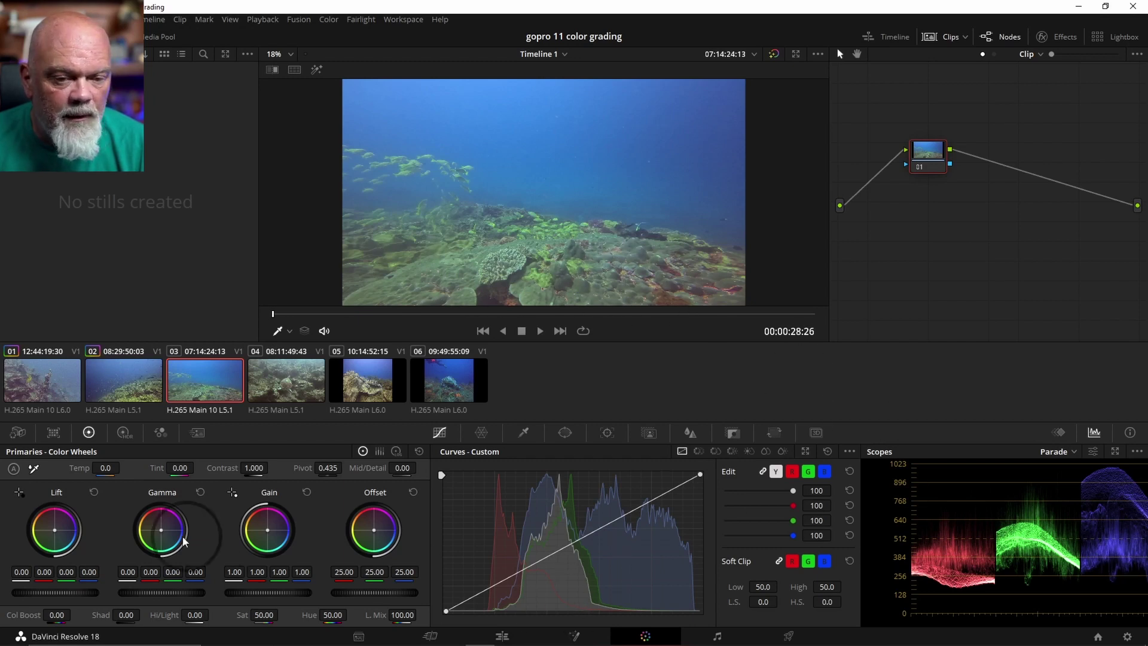
Step: Add five serial nodes and balance clip 03 to Temp -1150, Tint 91, blue Offset 11.24
key(shift+s)
key(shift+s)
key(shift+s)
key(shift+s)
key(shift+s)
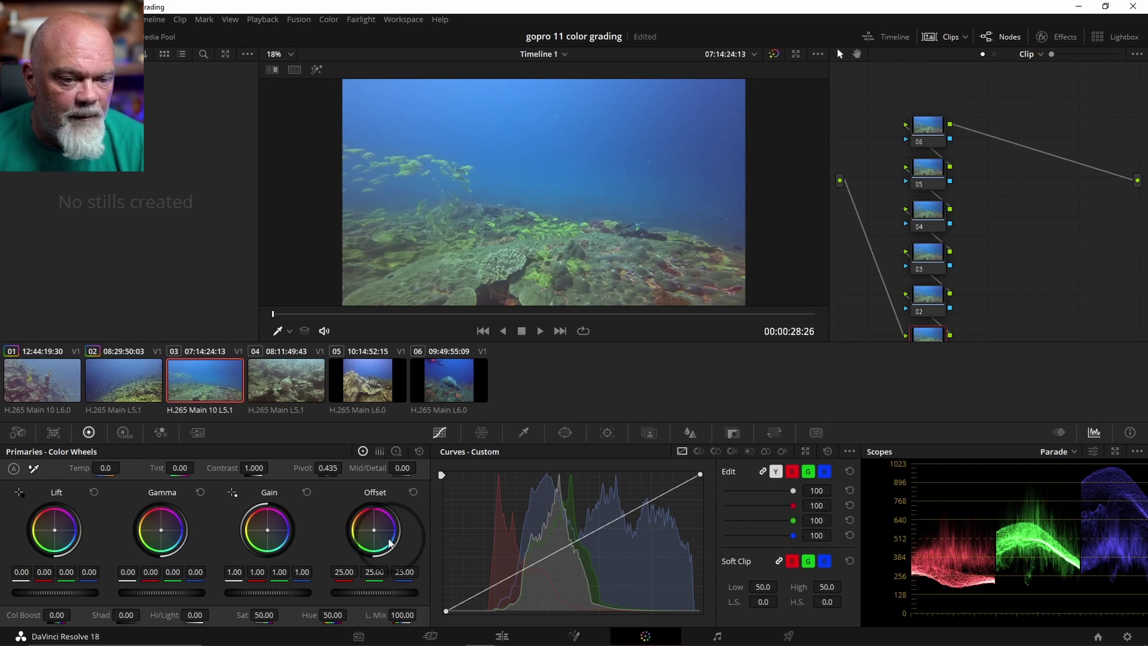
drag(391, 574, 296, 568)
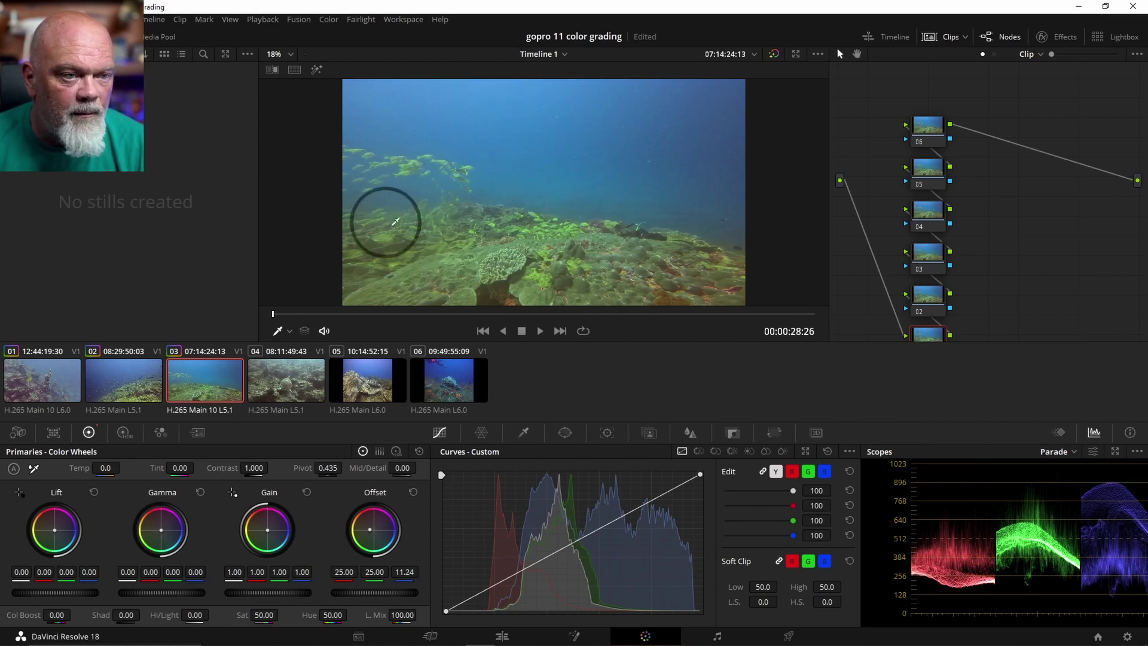
drag(106, 468, 37, 464)
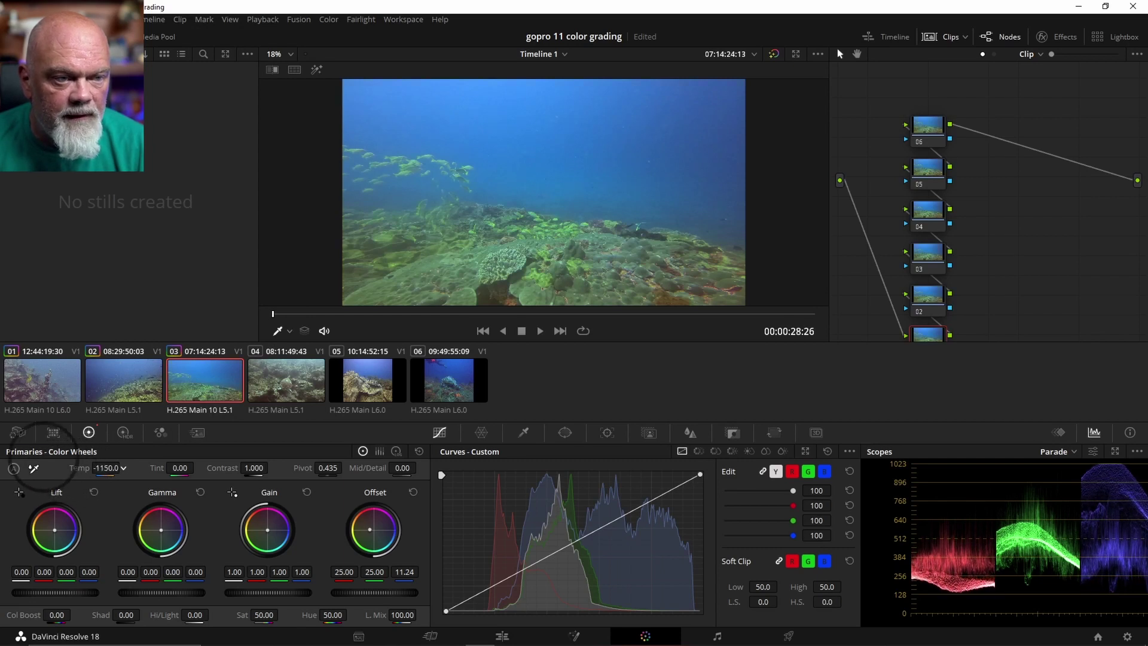
drag(179, 468, 290, 479)
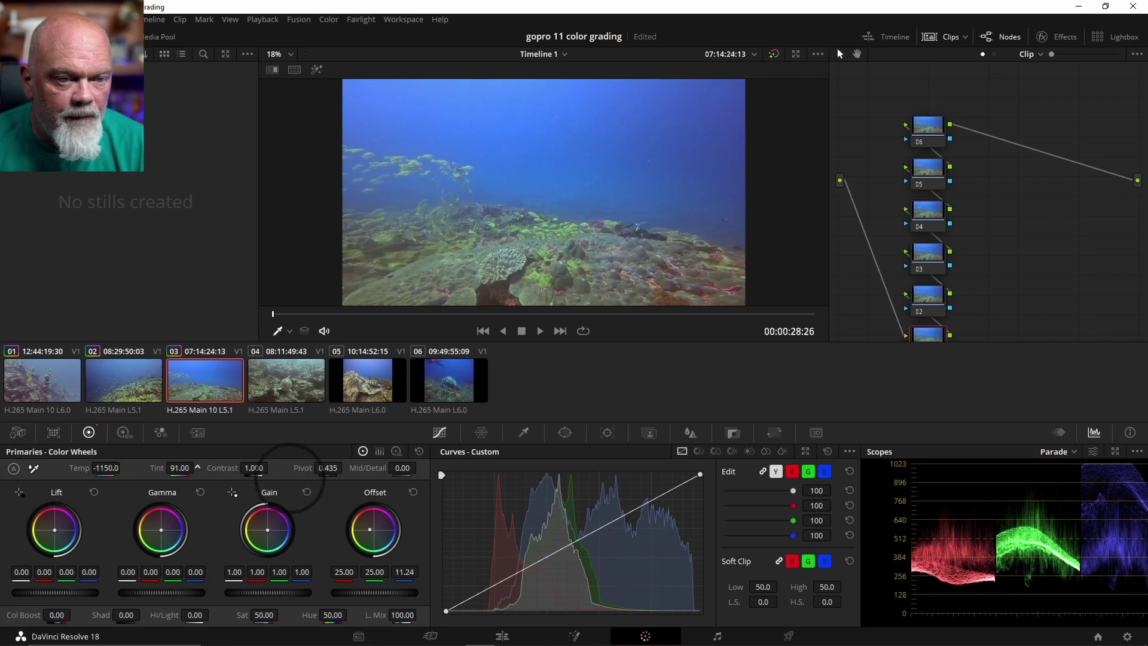
Step: Toggle node 01 off and on to compare against the ungraded shot
scroll(977, 296, down, 2)
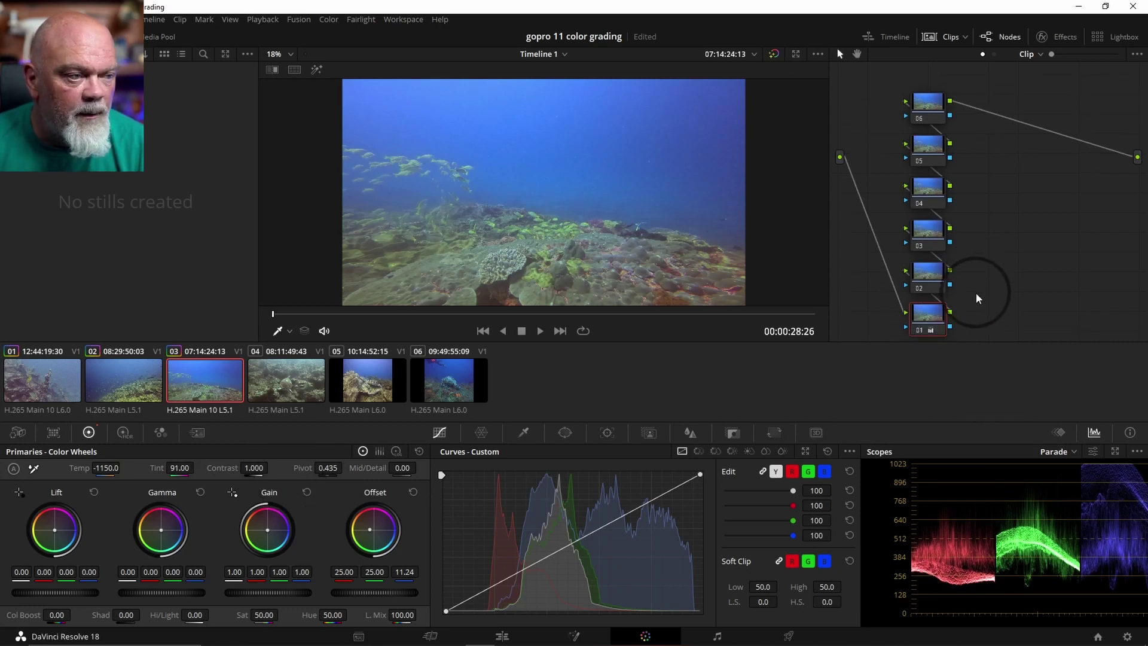
click(920, 315)
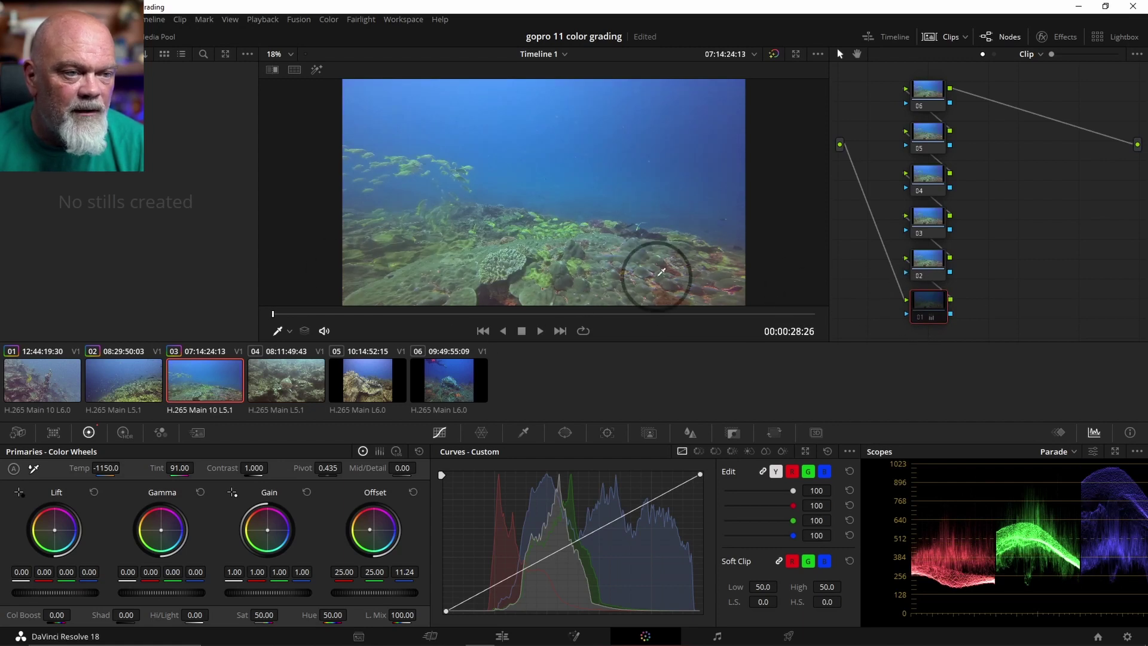
click(922, 316)
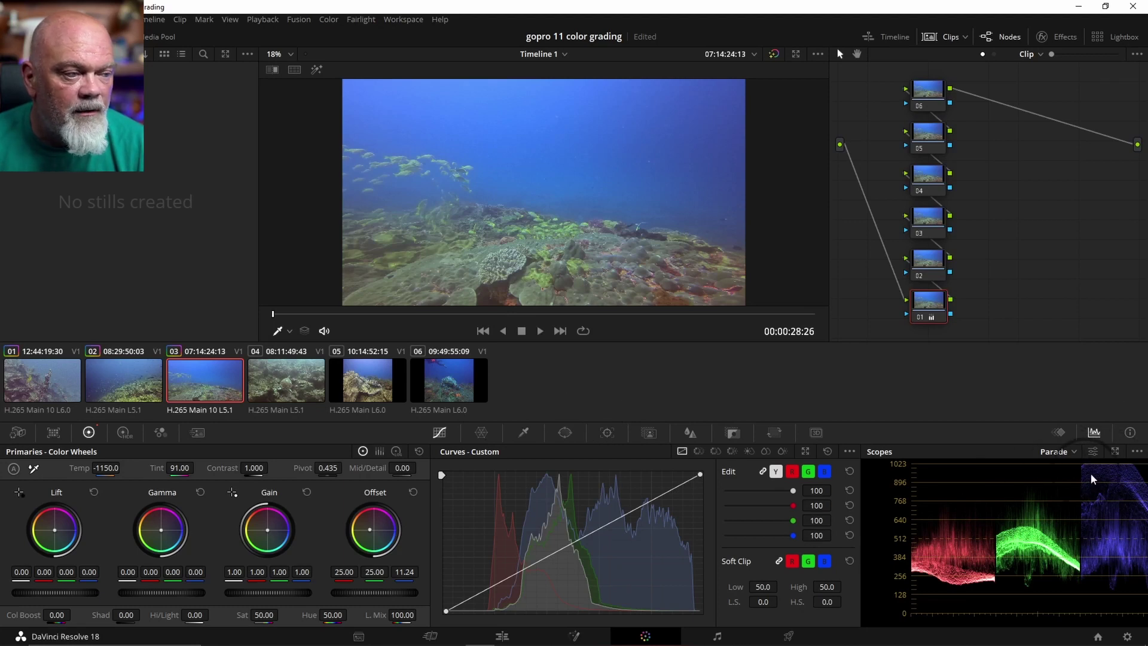
Step: Lower node 02's Lift to -0.02 and blue Offset to 11.16, and trim green Offset on node 03
click(930, 258)
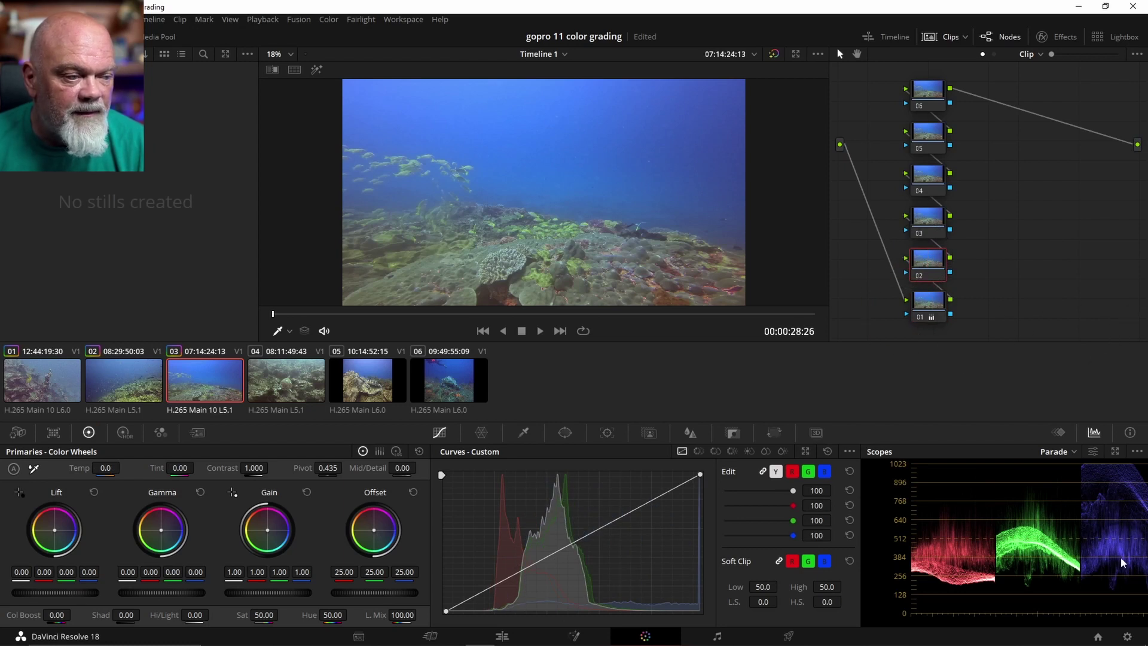
drag(22, 572, 18, 572)
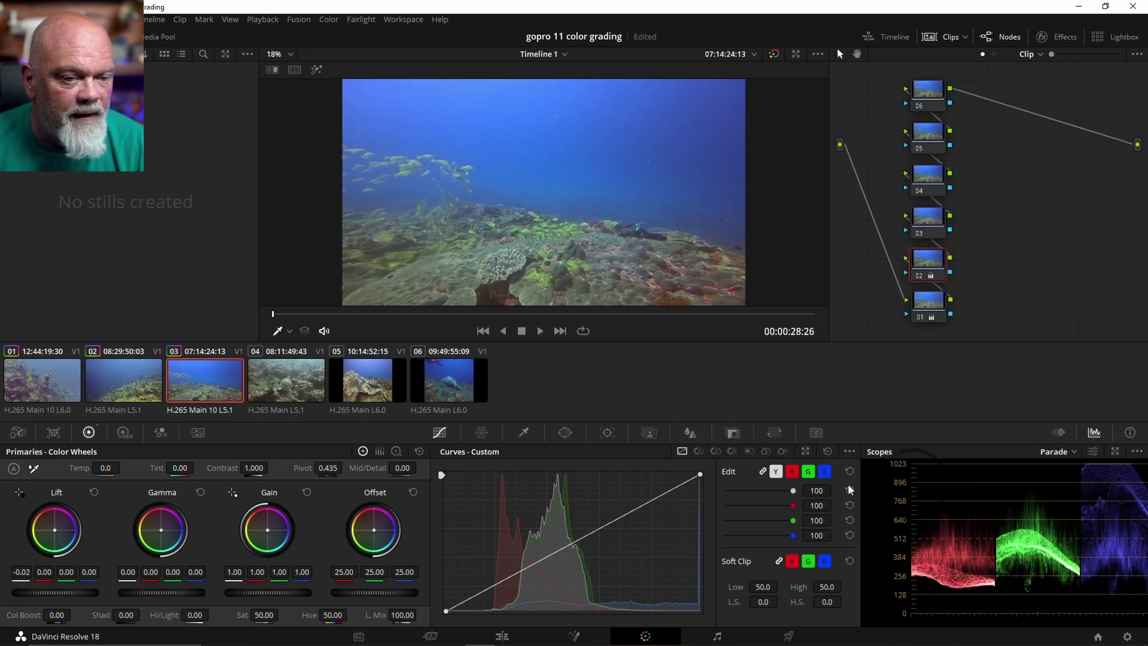
drag(407, 572, 305, 573)
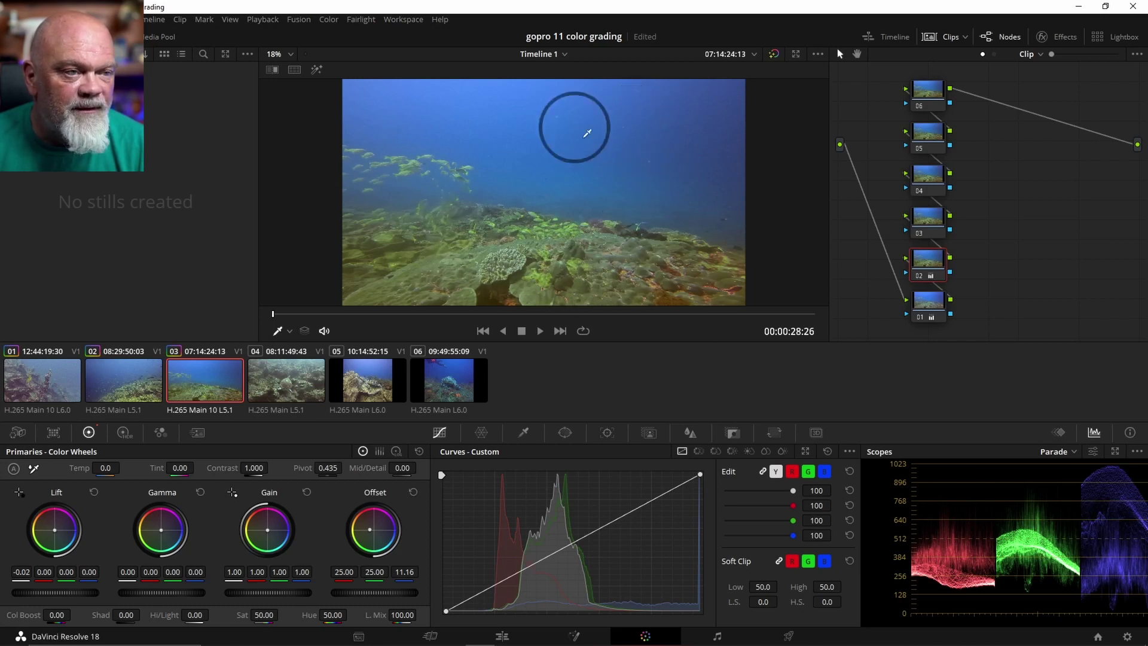
click(928, 218)
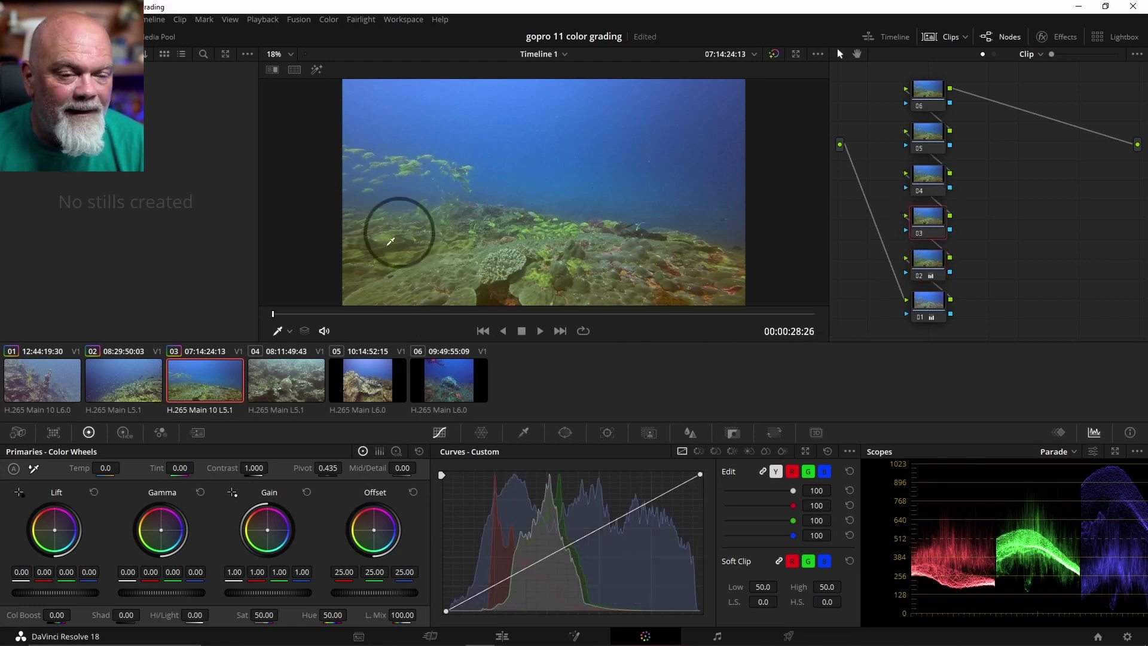
drag(373, 580, 321, 575)
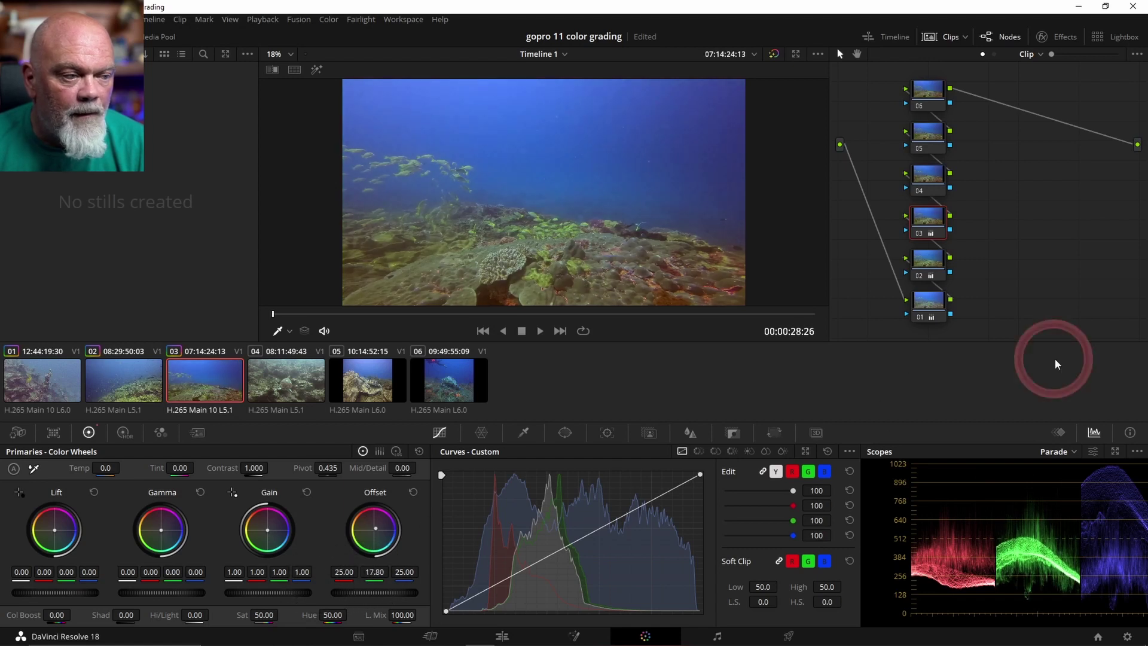
Step: Raise node 02's Gamma to 0.05 with blue Gamma at -0.05, then save the project
click(920, 265)
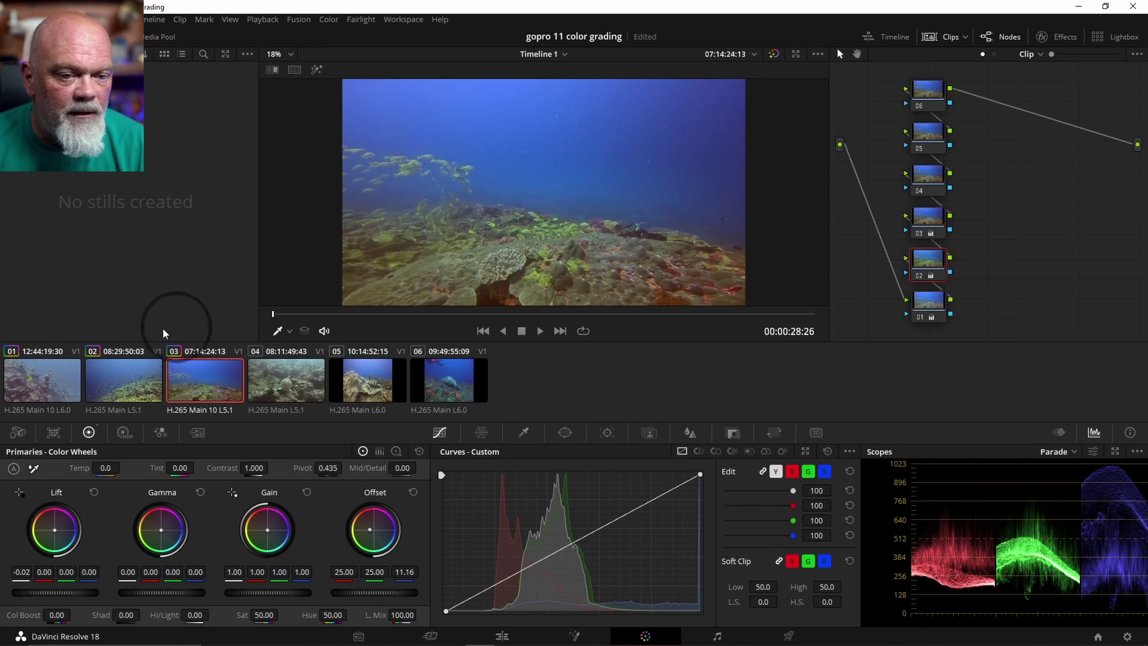
scroll(161, 592, up, 1)
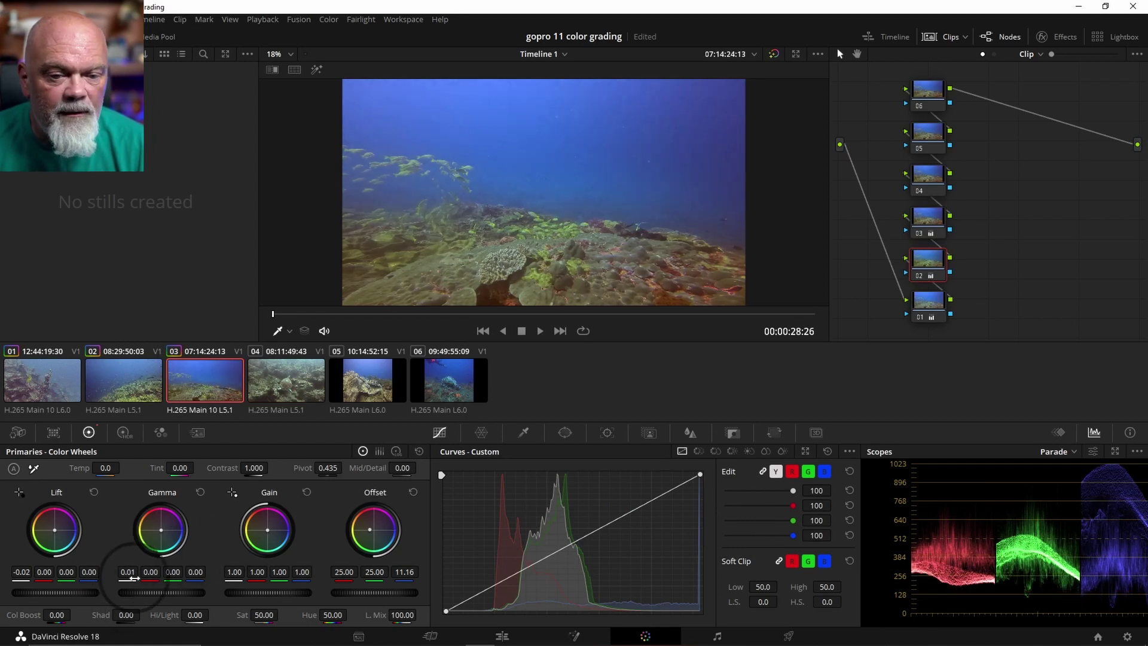
drag(128, 574, 190, 569)
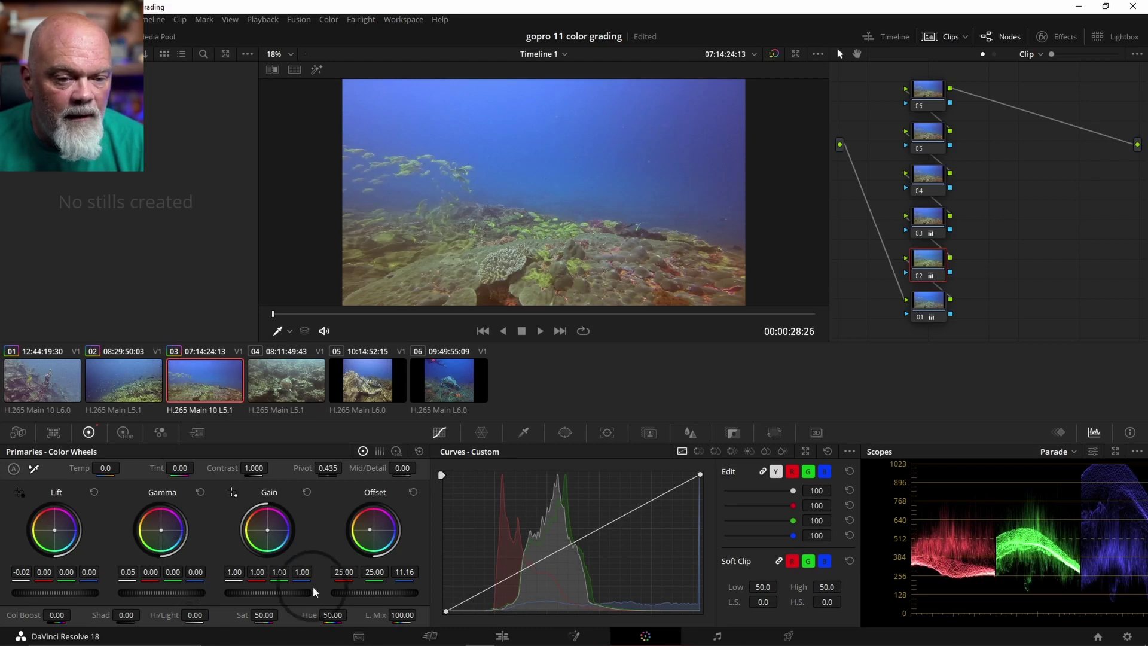
drag(189, 571, 131, 579)
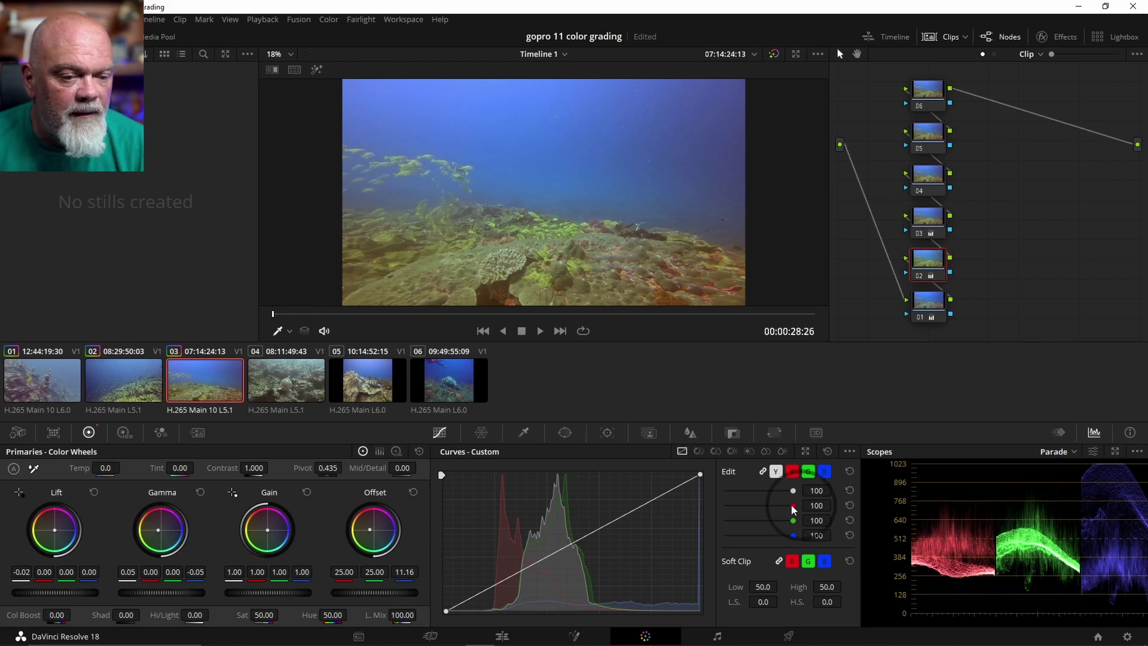
key(ctrl+s)
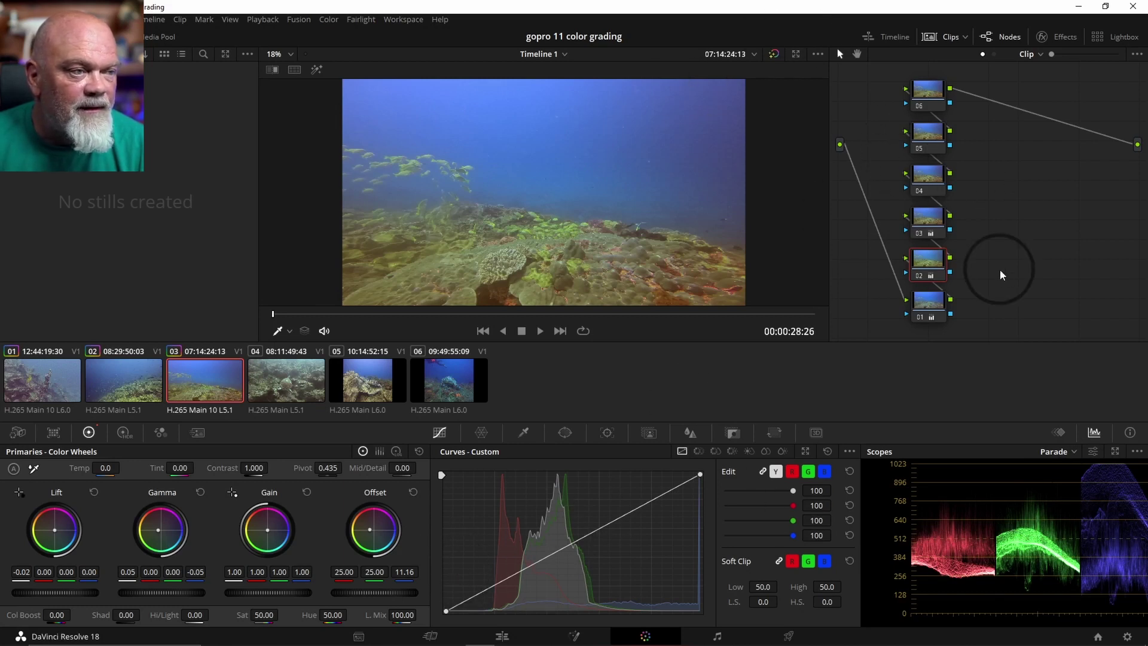
Step: Cool clip 03's node 05 to Temp -1720 with less red Offset, then go to clip 04
click(926, 138)
click(886, 322)
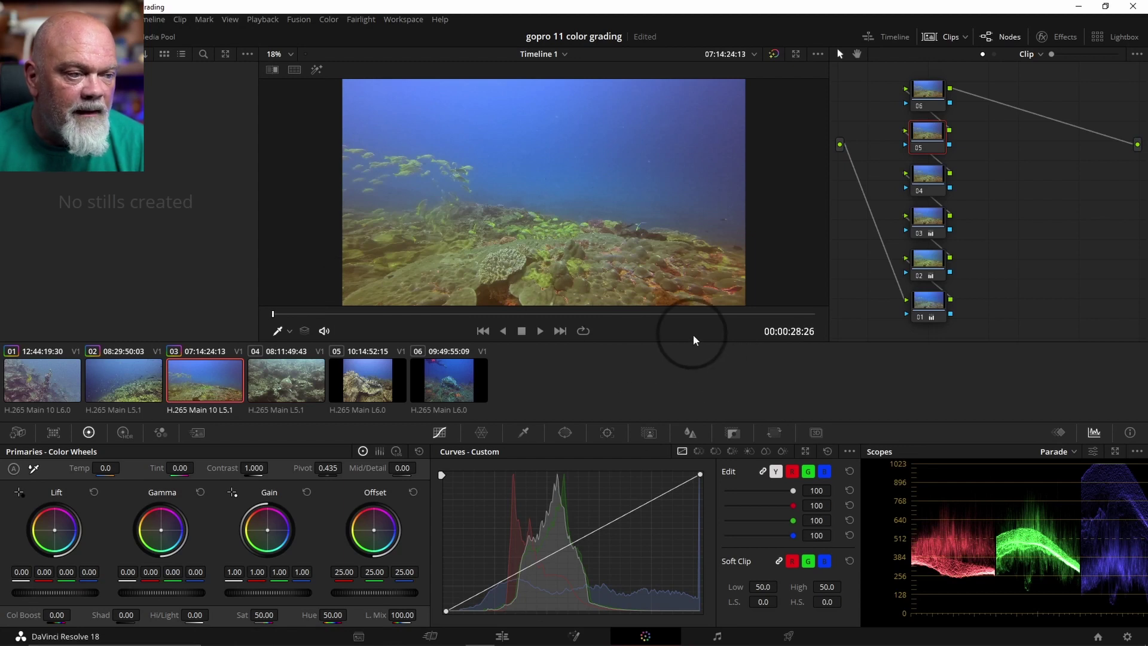
drag(106, 468, 565, 323)
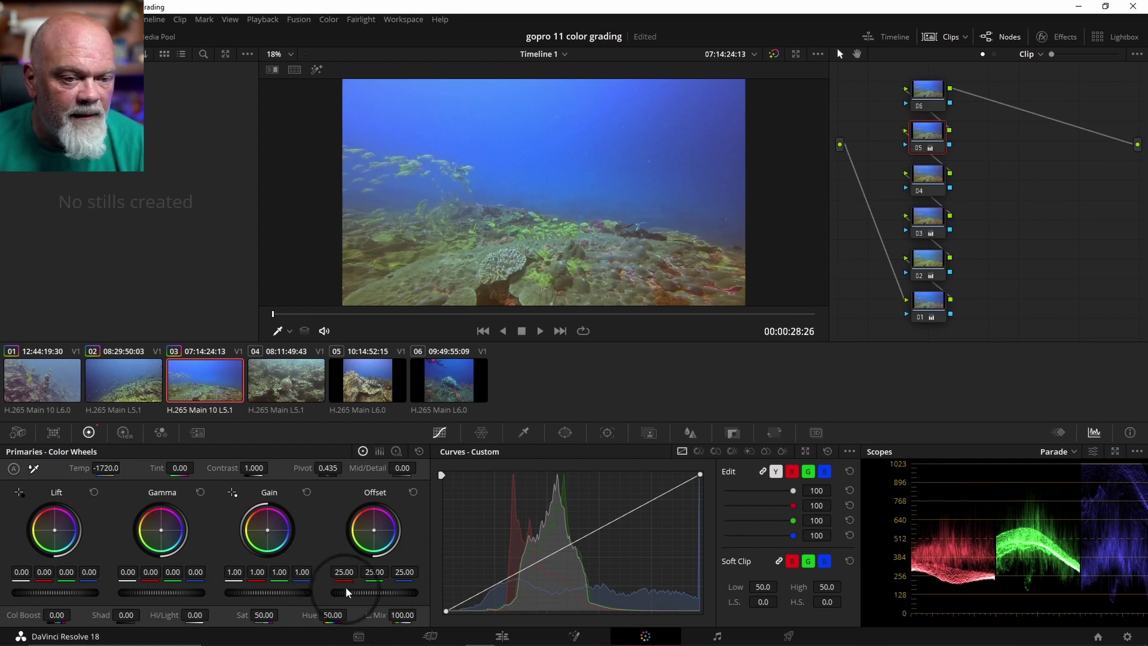
drag(338, 571, 314, 574)
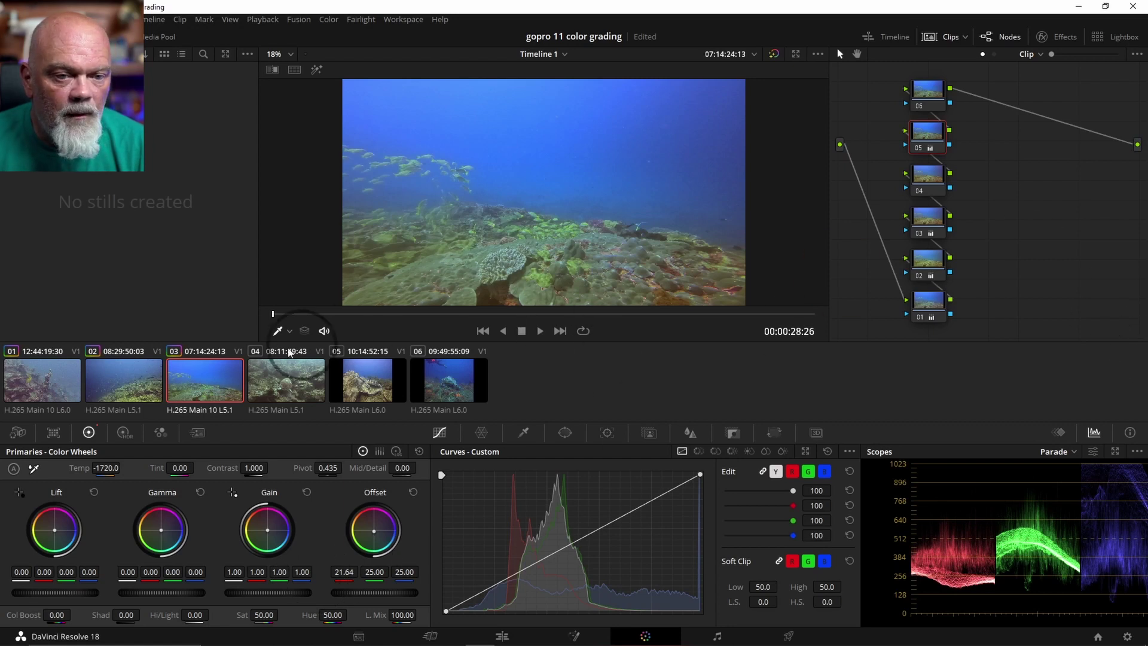
key(Down)
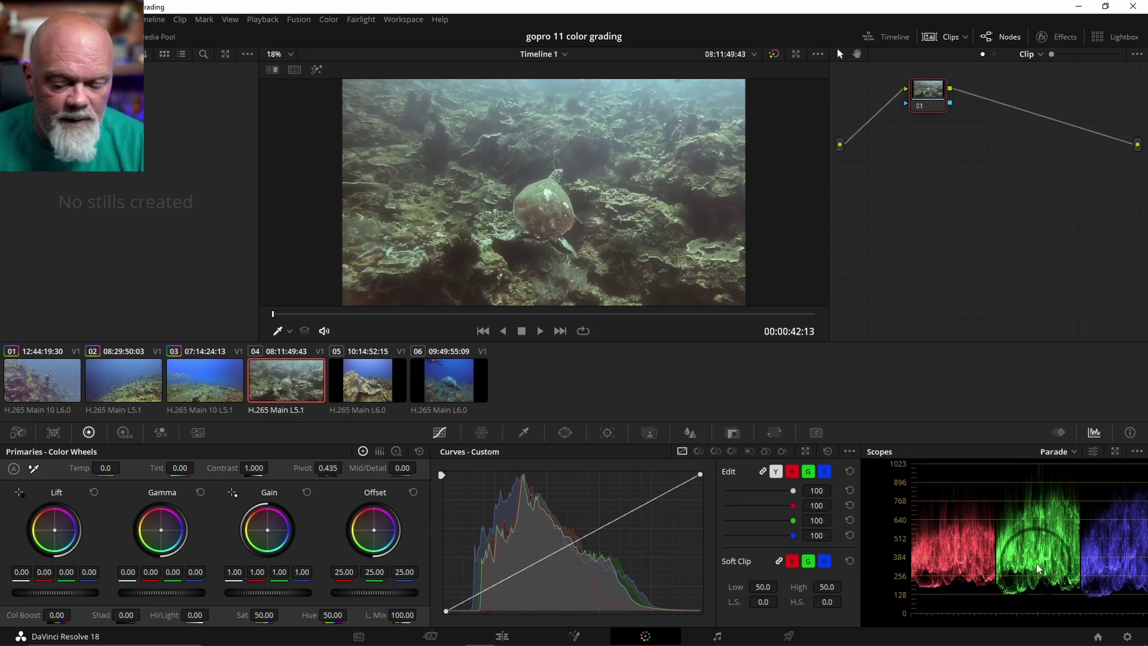
Step: Add four serial nodes, white-balance node 01 from a neutral reef spot, and raise red Gain to 1.17
key(shift+s)
key(shift+s)
key(shift+s)
key(shift+s)
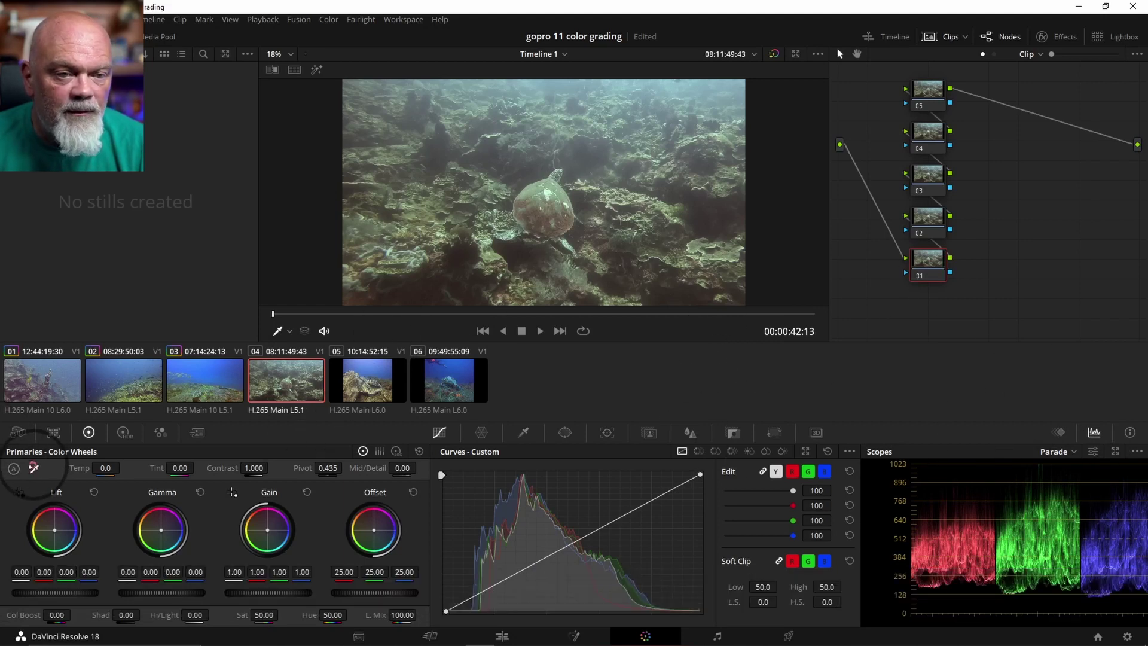
click(427, 291)
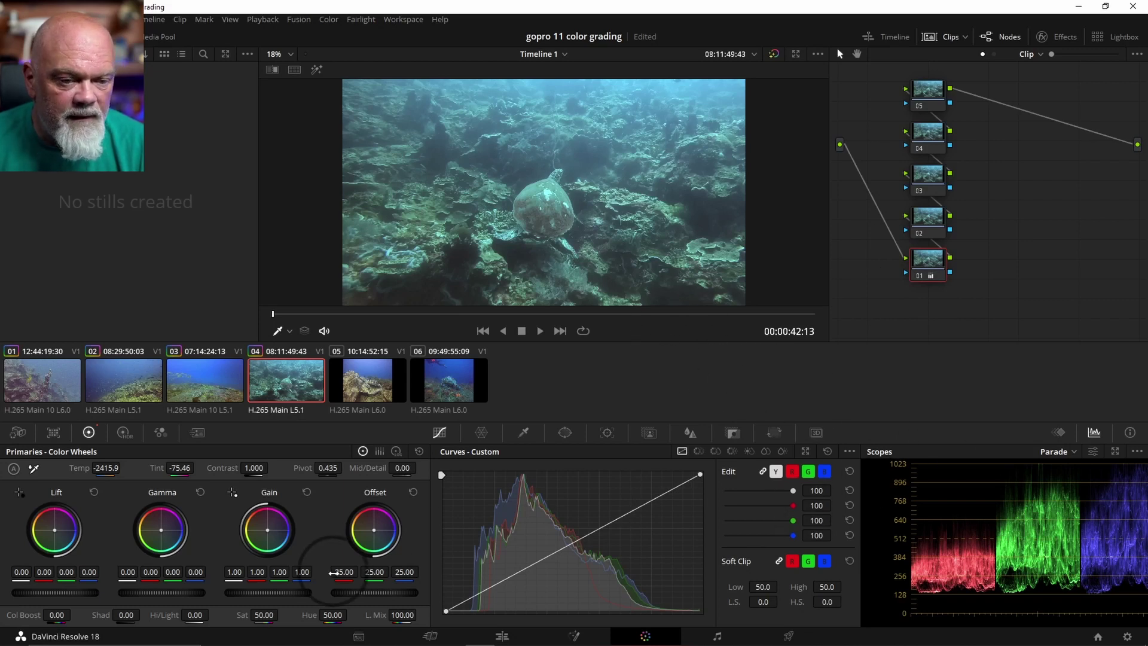
drag(257, 573, 302, 573)
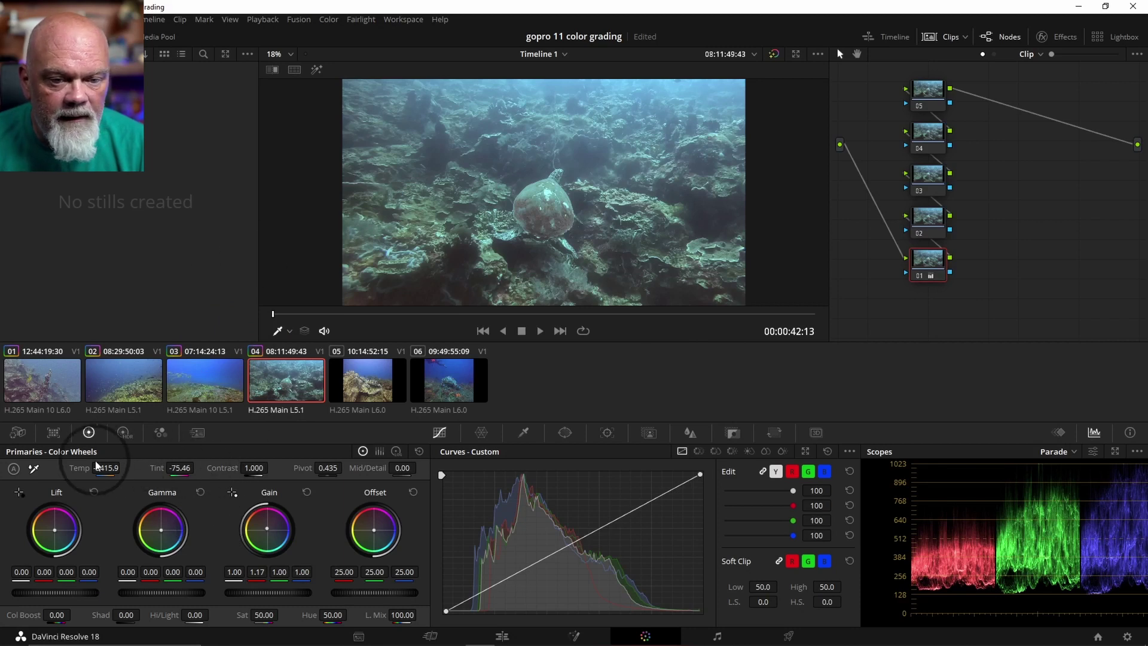
Step: Set node 01's Temp to -1945.9, compare it off and on, and lower blue Offset to 19.08
drag(105, 470, 216, 468)
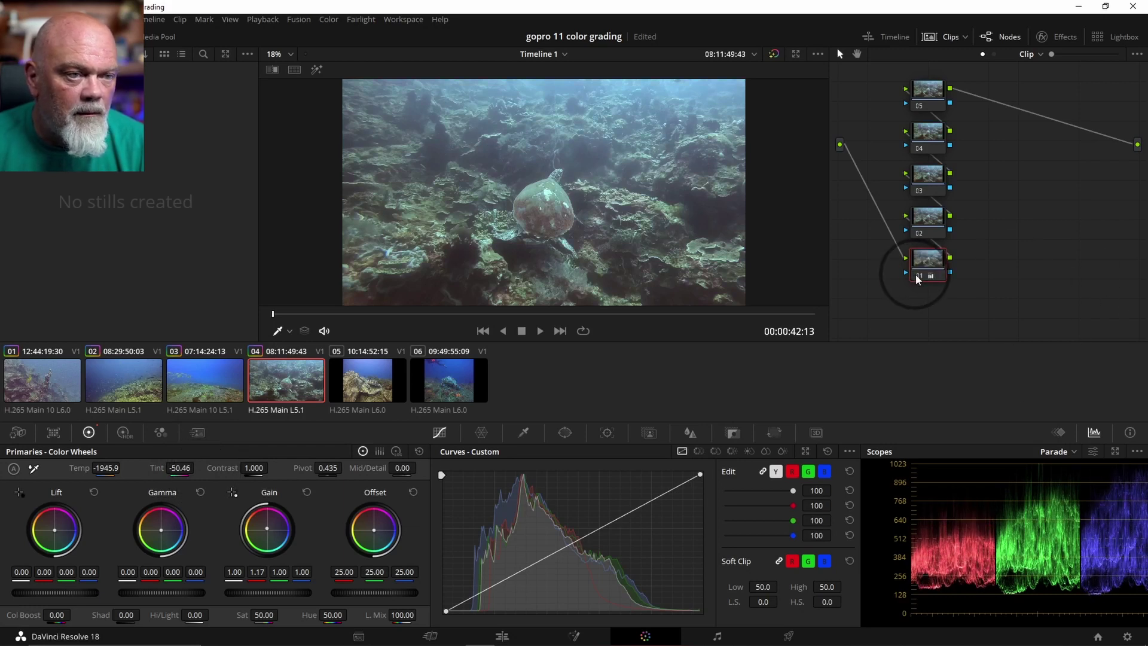
key(ctrl+d)
click(917, 274)
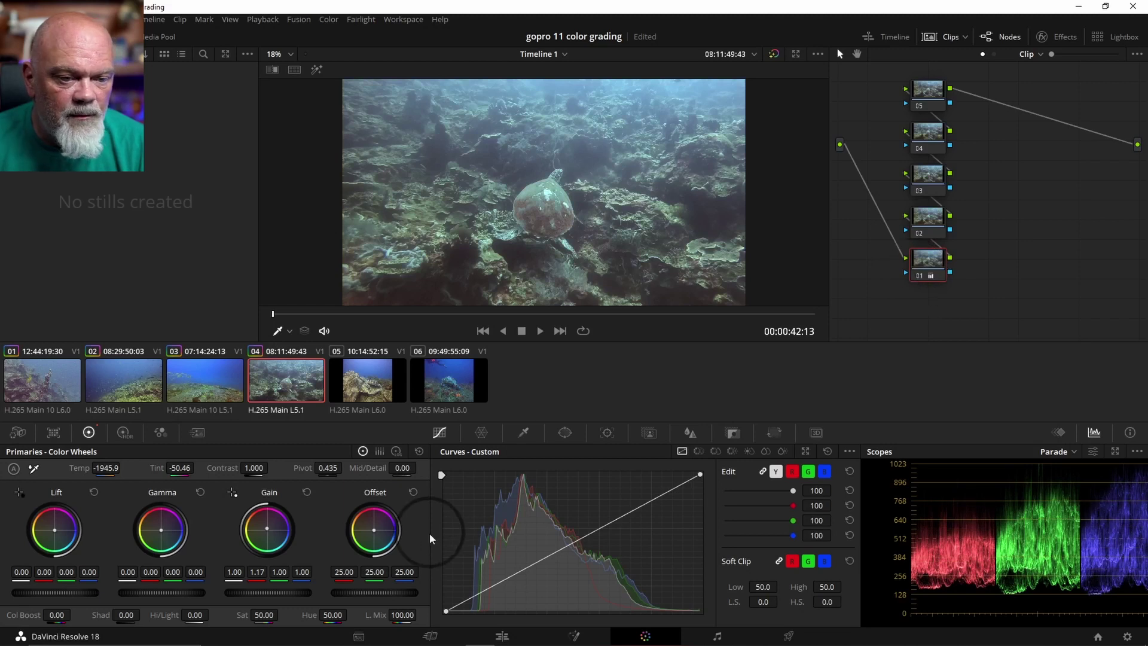
drag(410, 573, 366, 567)
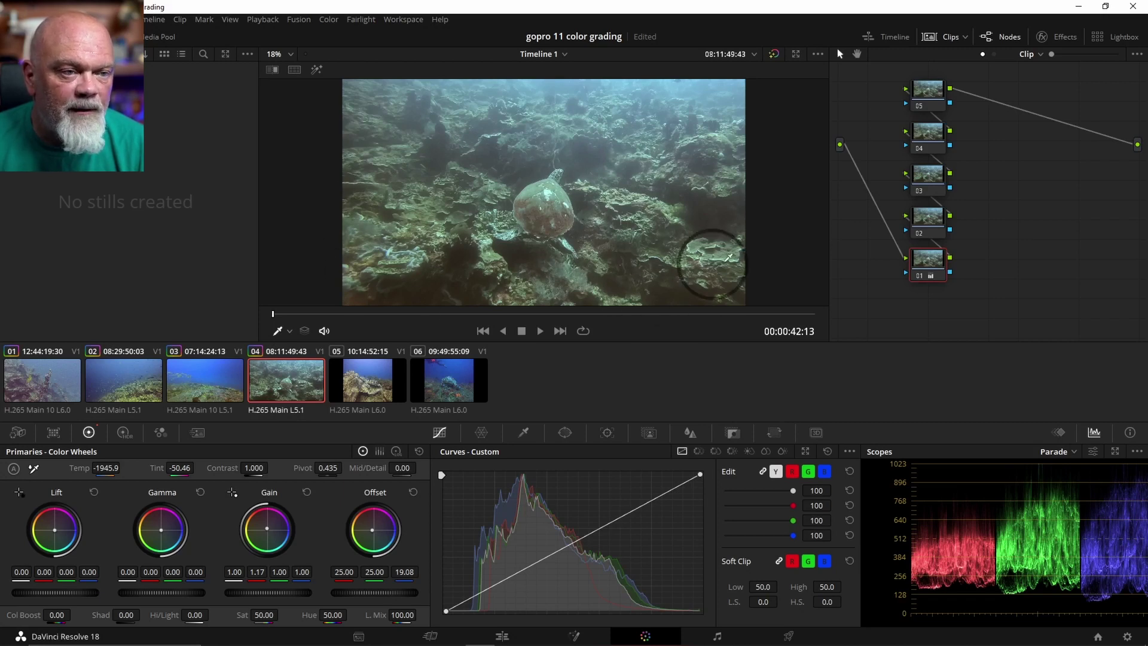
click(932, 221)
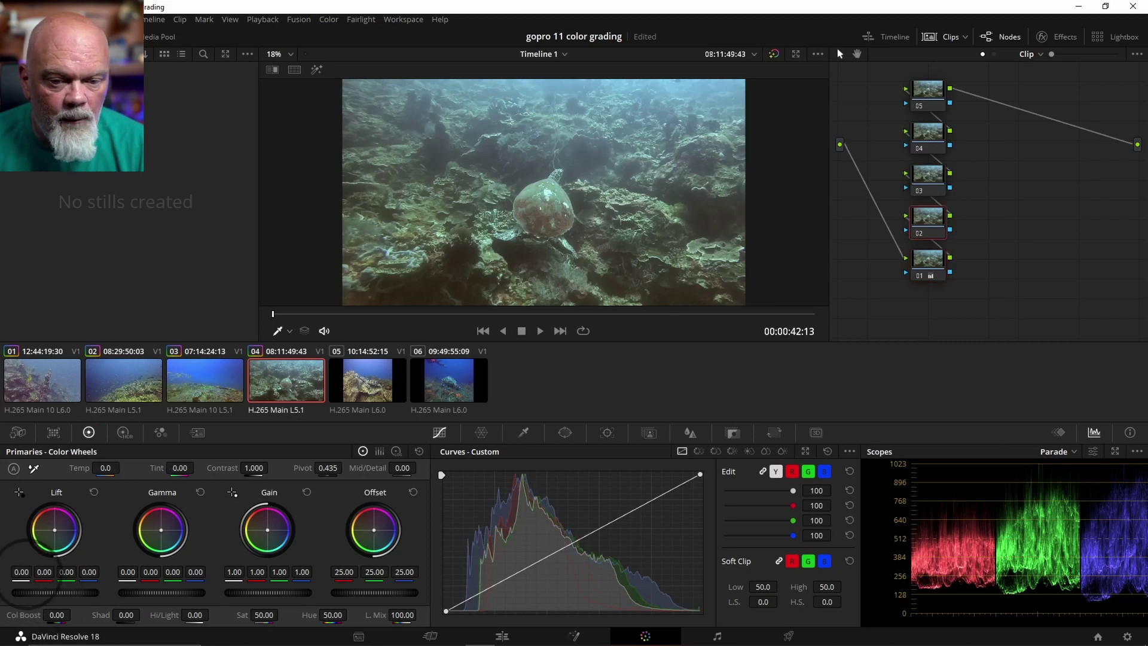
Step: Darken node 02's shadows, brighten its highlights, then drop node 03's green Gain to 0.91
drag(36, 591, 30, 591)
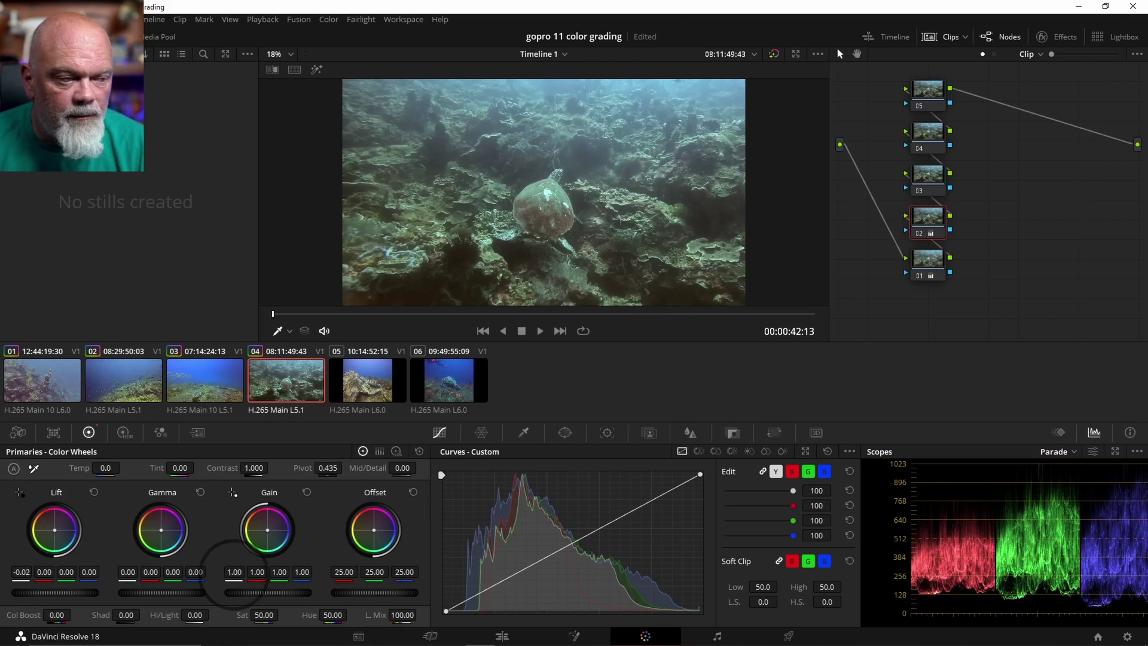
drag(235, 571, 246, 566)
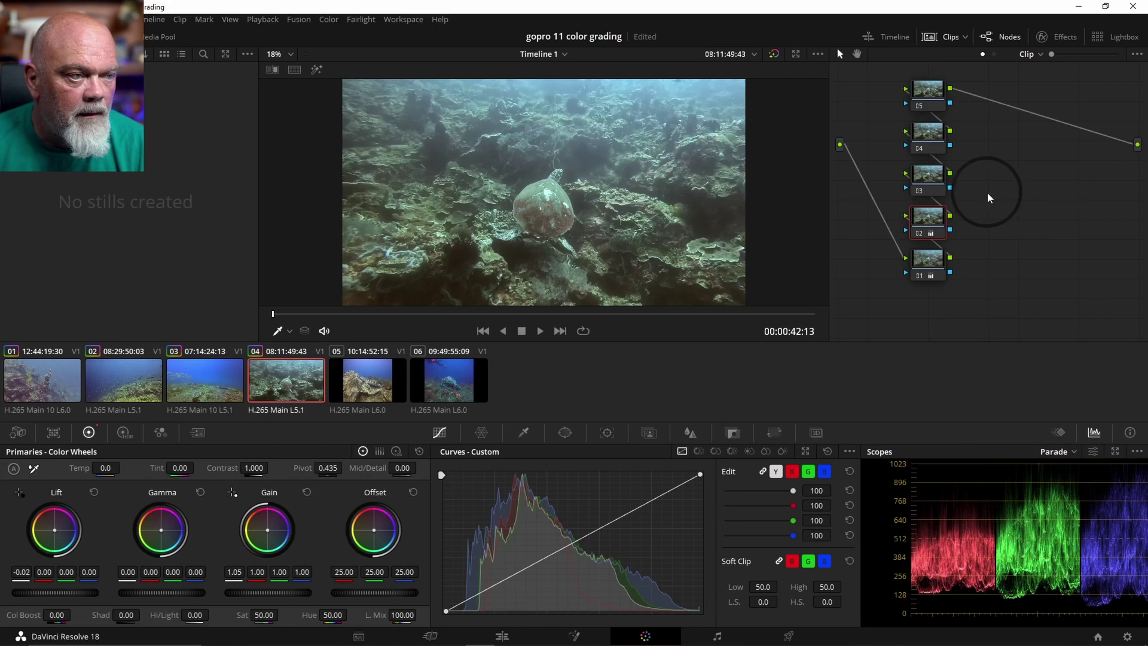
click(928, 176)
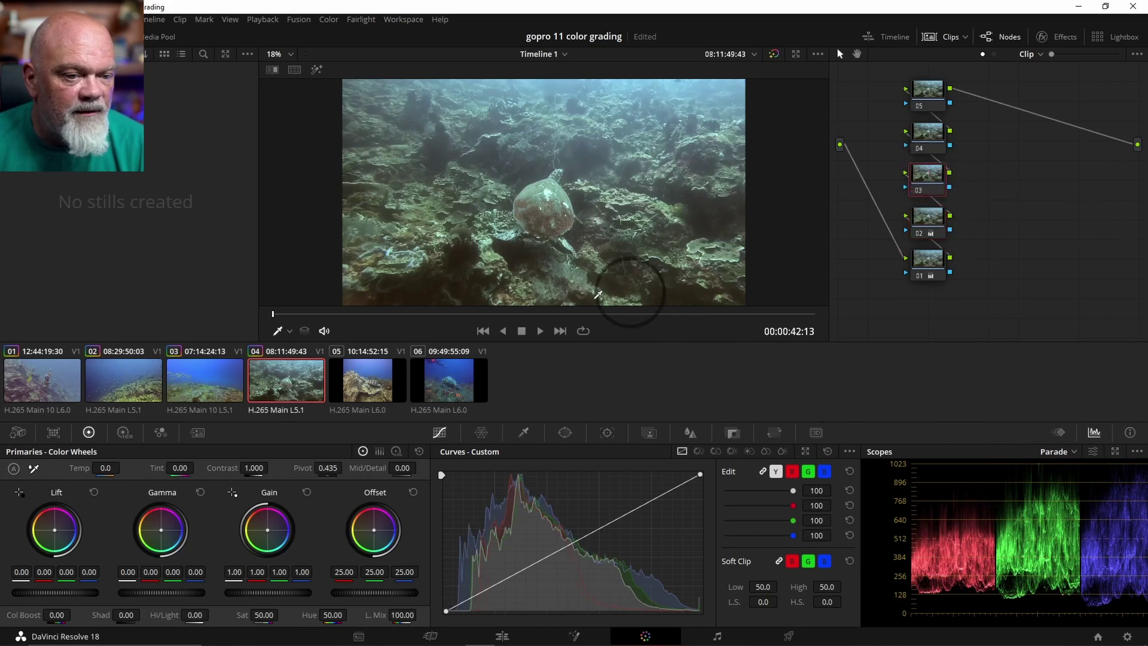
drag(279, 572, 256, 574)
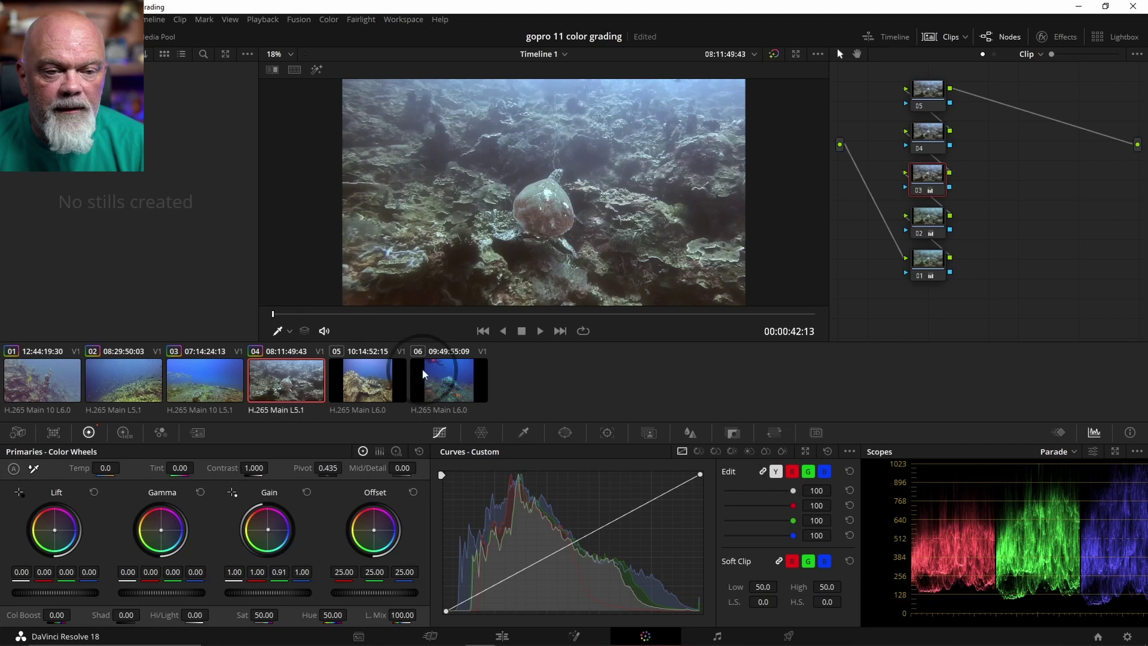
click(368, 378)
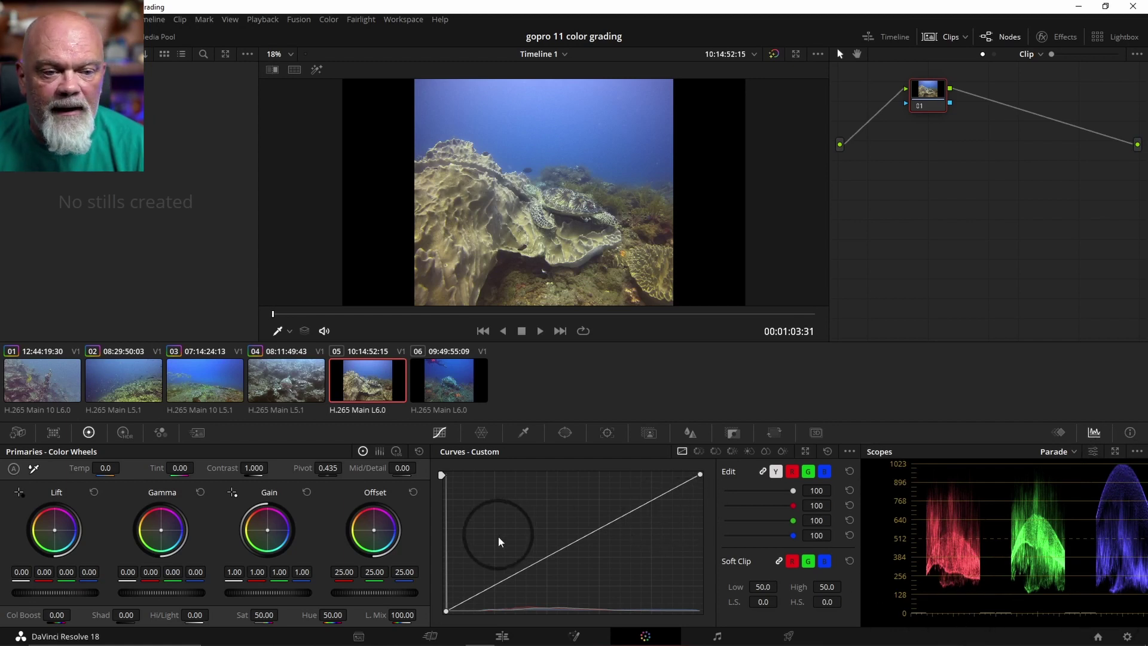
Step: Add four serial nodes to clip 05, auto-balance node 01, and raise node 02's master Lift slightly
key(shift+s)
key(shift+s)
key(shift+s)
key(shift+s)
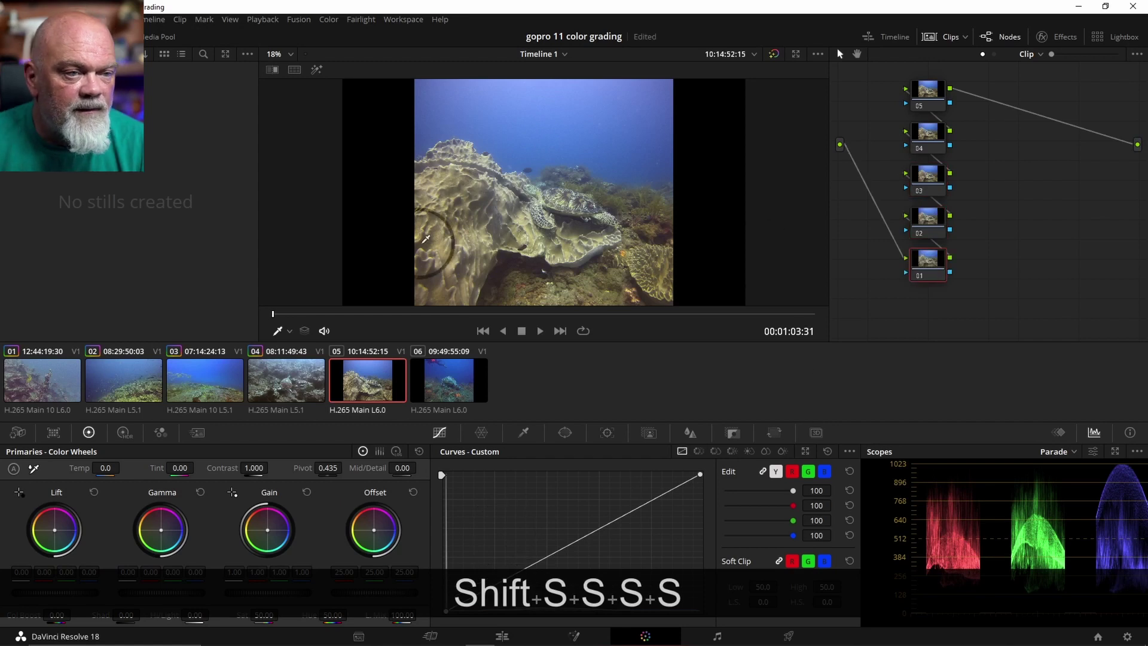
click(13, 469)
click(778, 558)
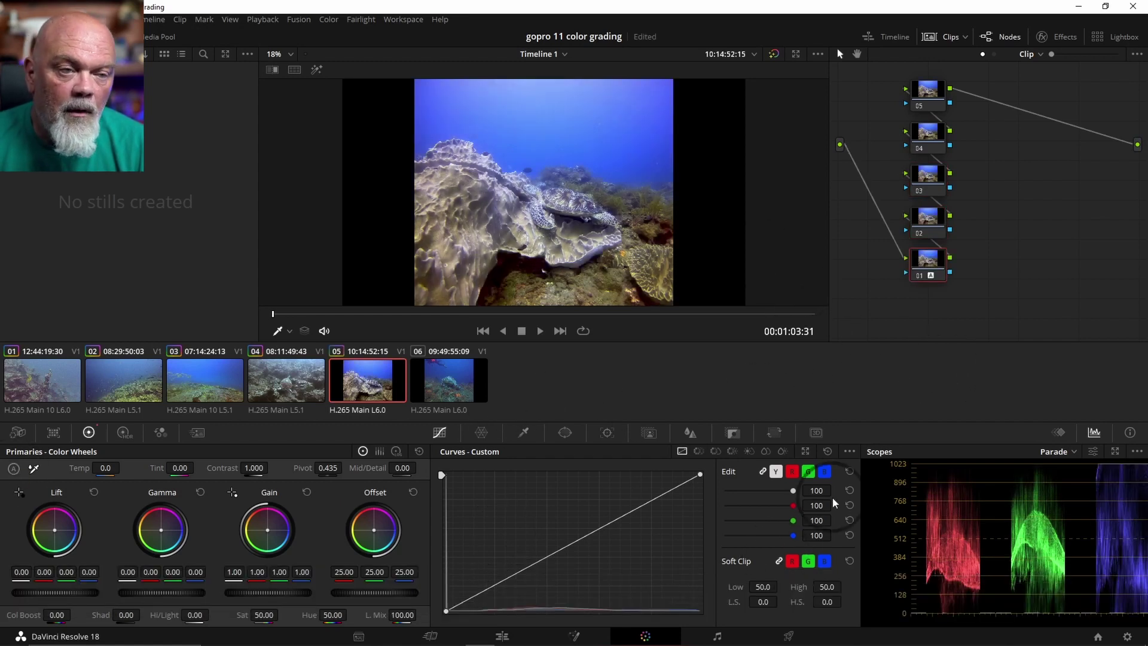
click(796, 491)
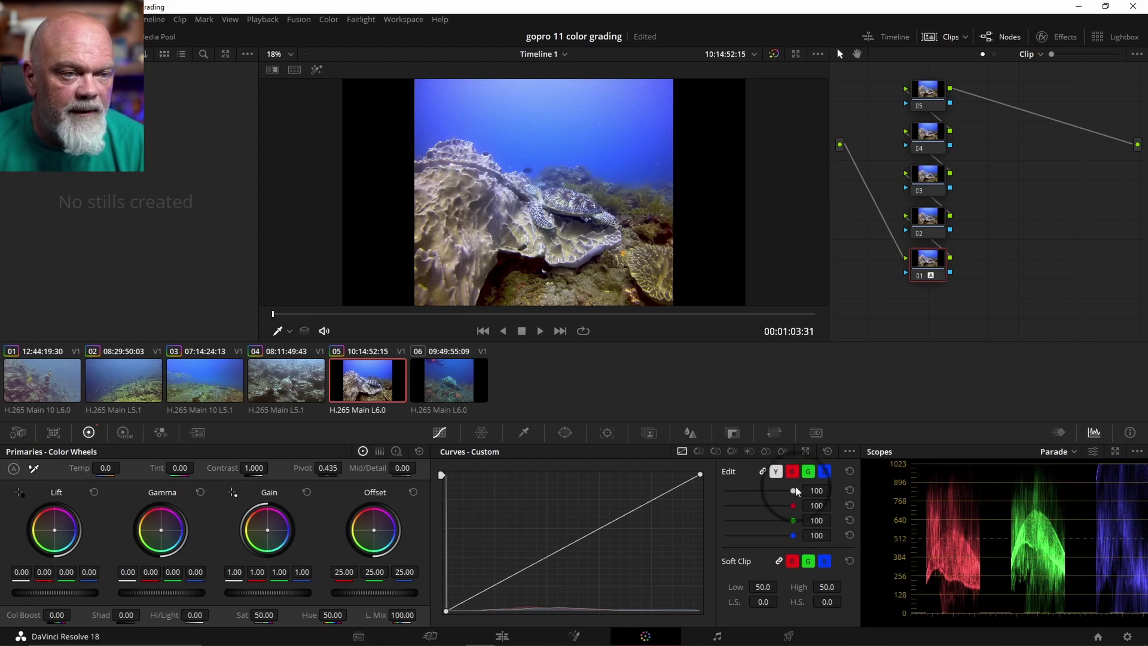
click(928, 218)
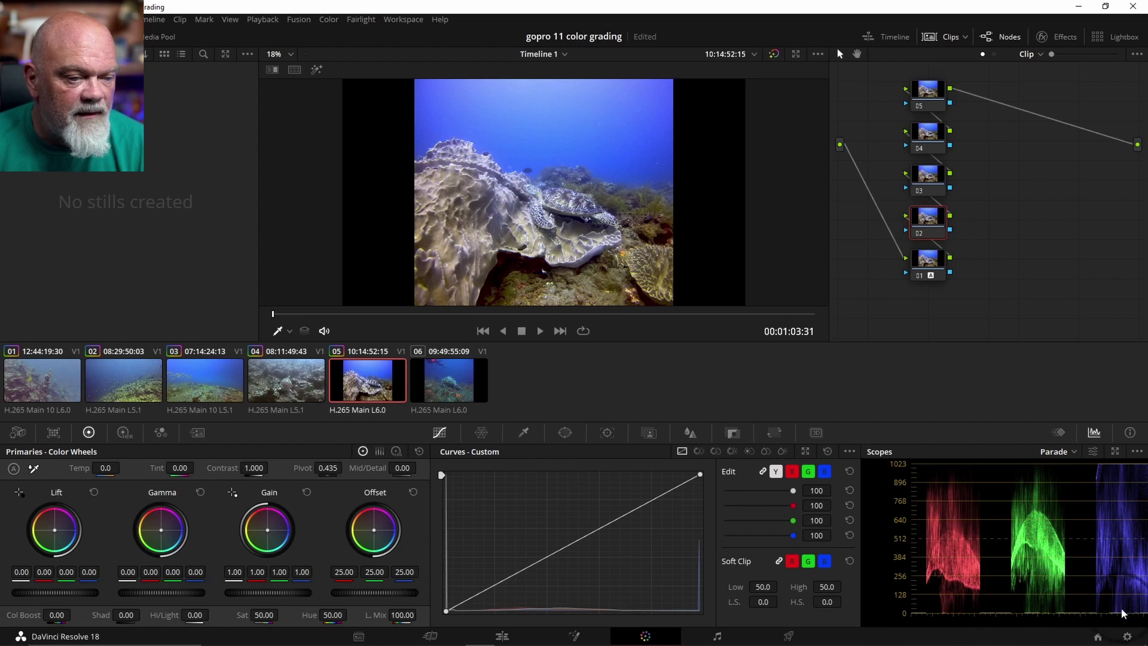
drag(21, 571, 55, 571)
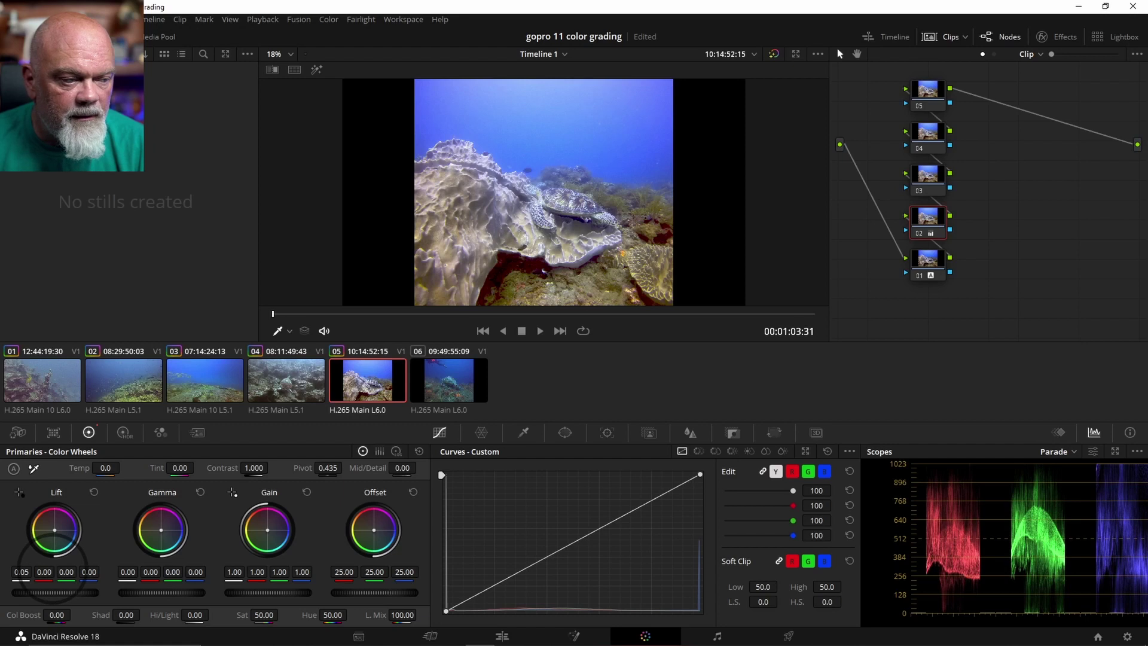
Step: On node 02, raise green in the Lift and cut blue from the Gain
drag(67, 572, 150, 565)
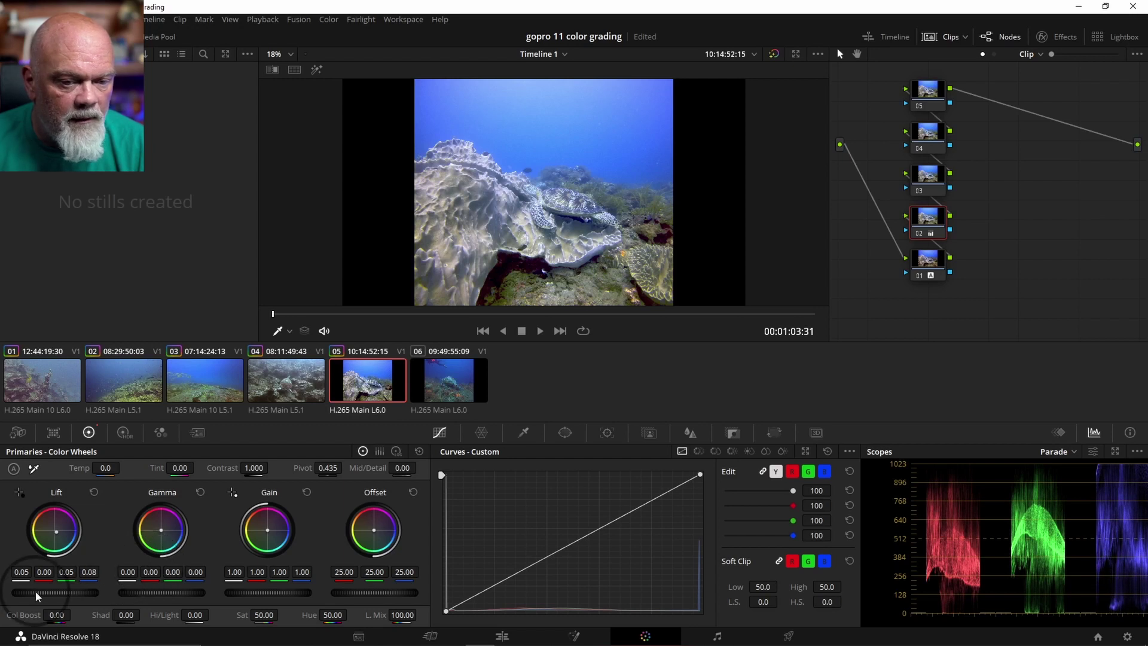
drag(63, 572, 89, 571)
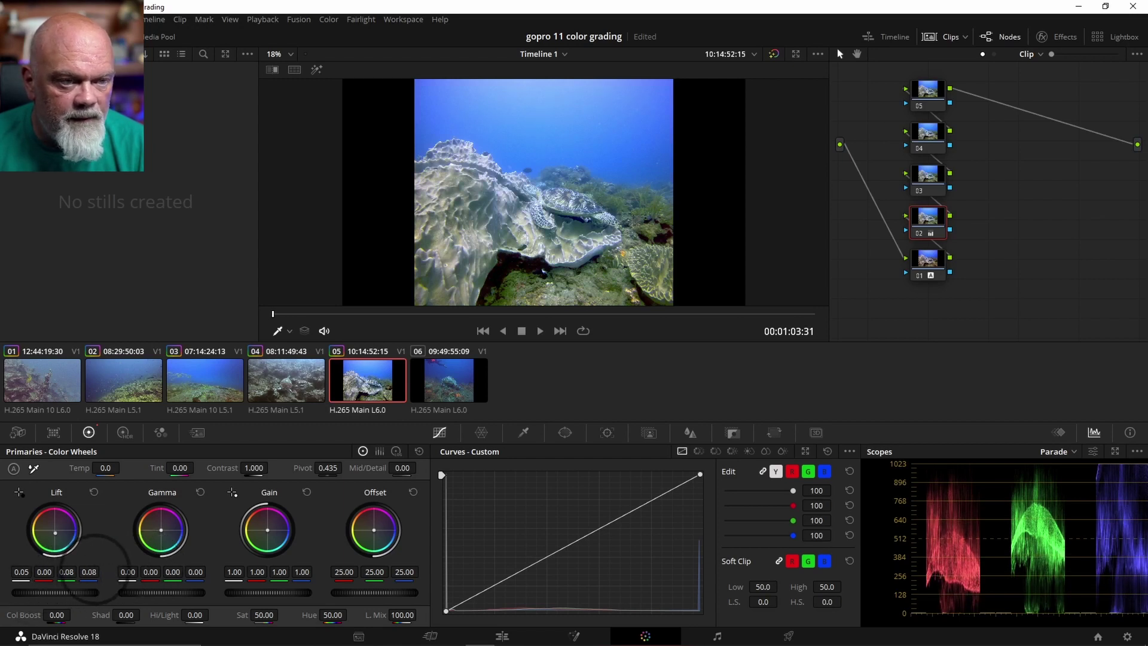
click(67, 573)
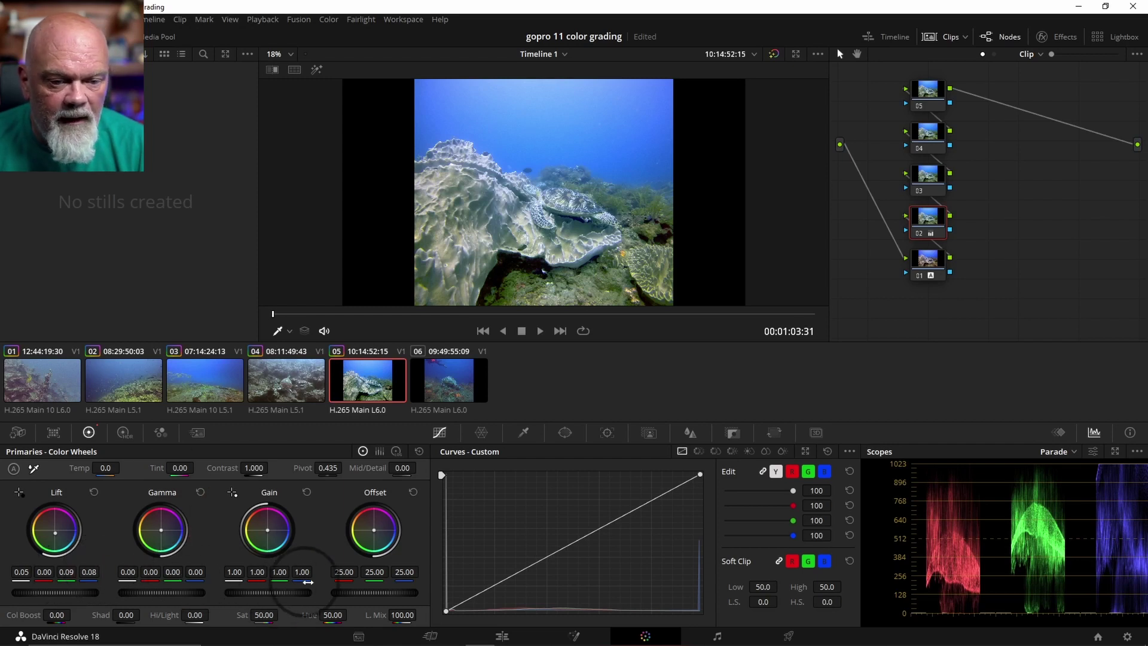
mouse_move(299, 571)
mouse_down()
mouse_move(195, 577)
mouse_move(263, 571)
mouse_up()
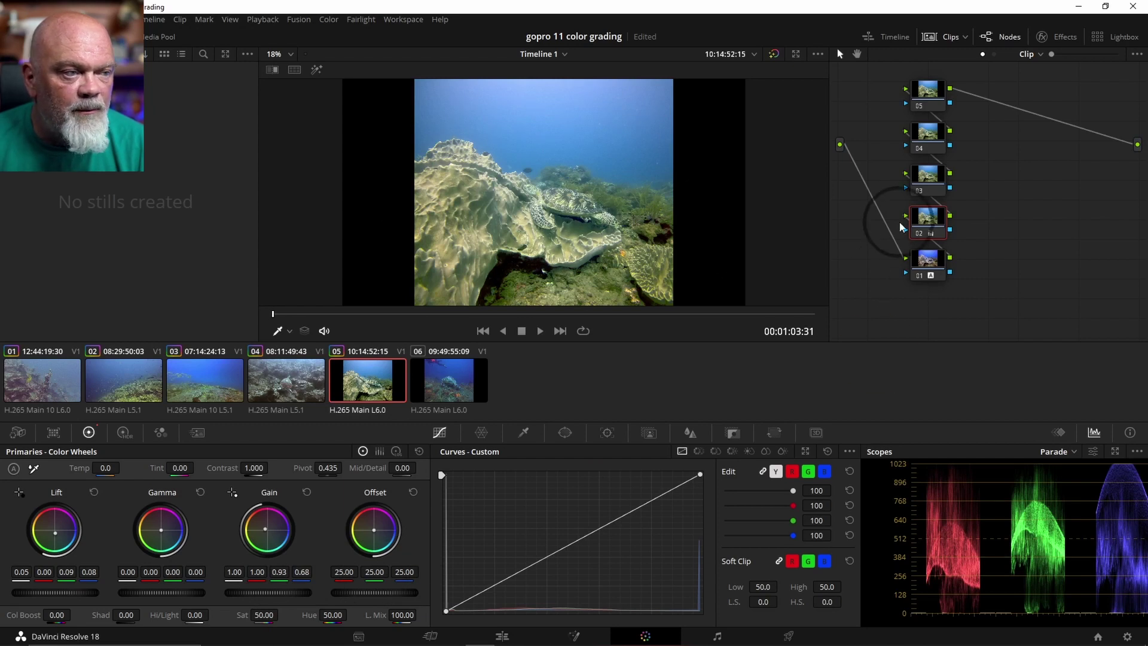
Step: On node 03, set Tint to 47.50, lower green Offset and master Gain, nudge the shadows up
click(927, 174)
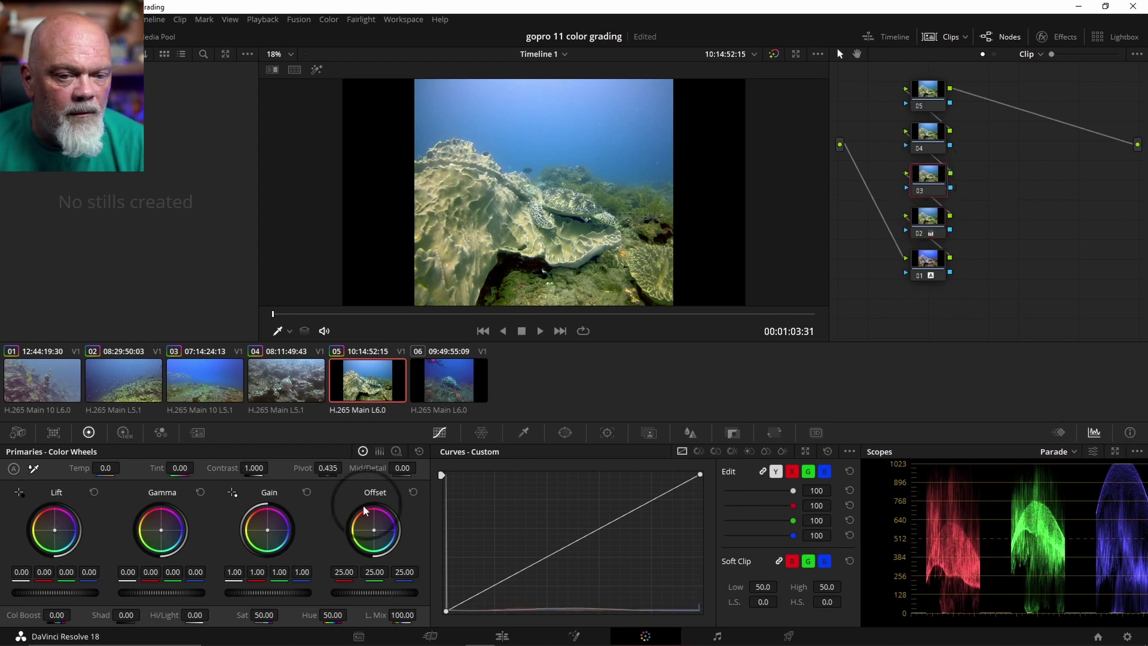
drag(194, 476, 237, 472)
click(539, 380)
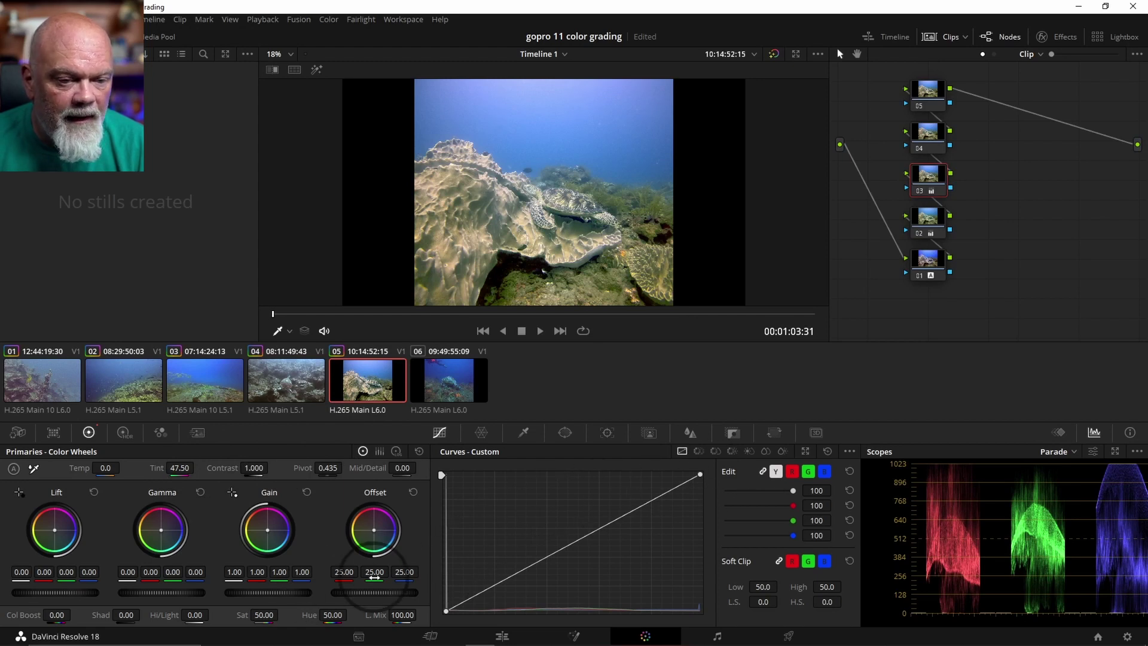
drag(374, 572, 370, 572)
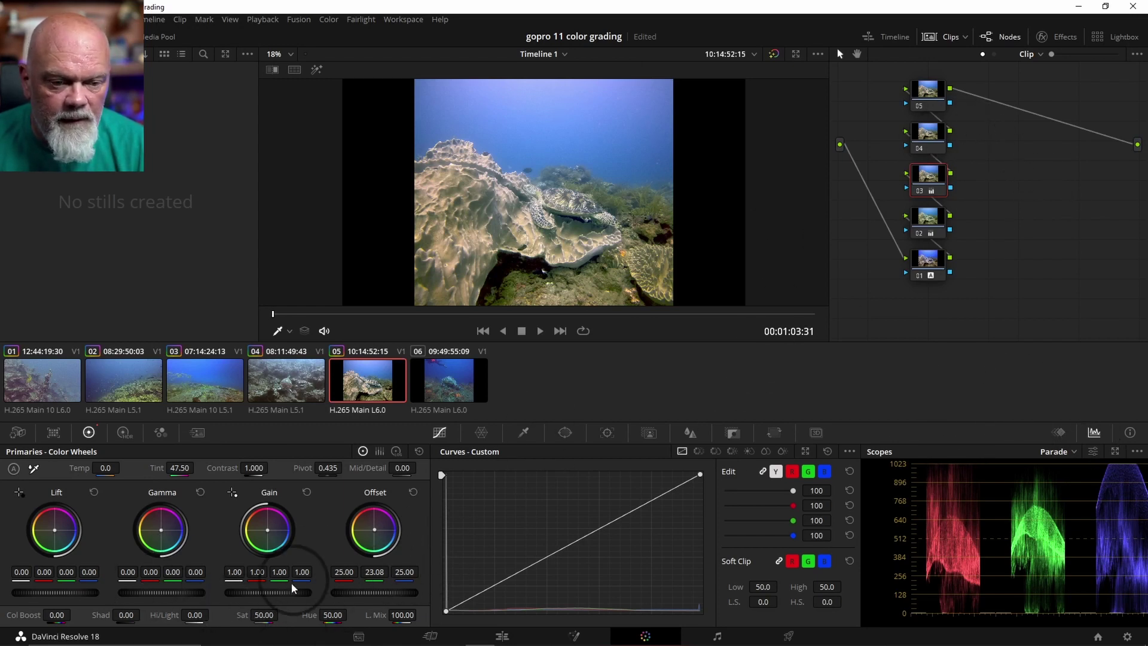
drag(235, 571, 202, 563)
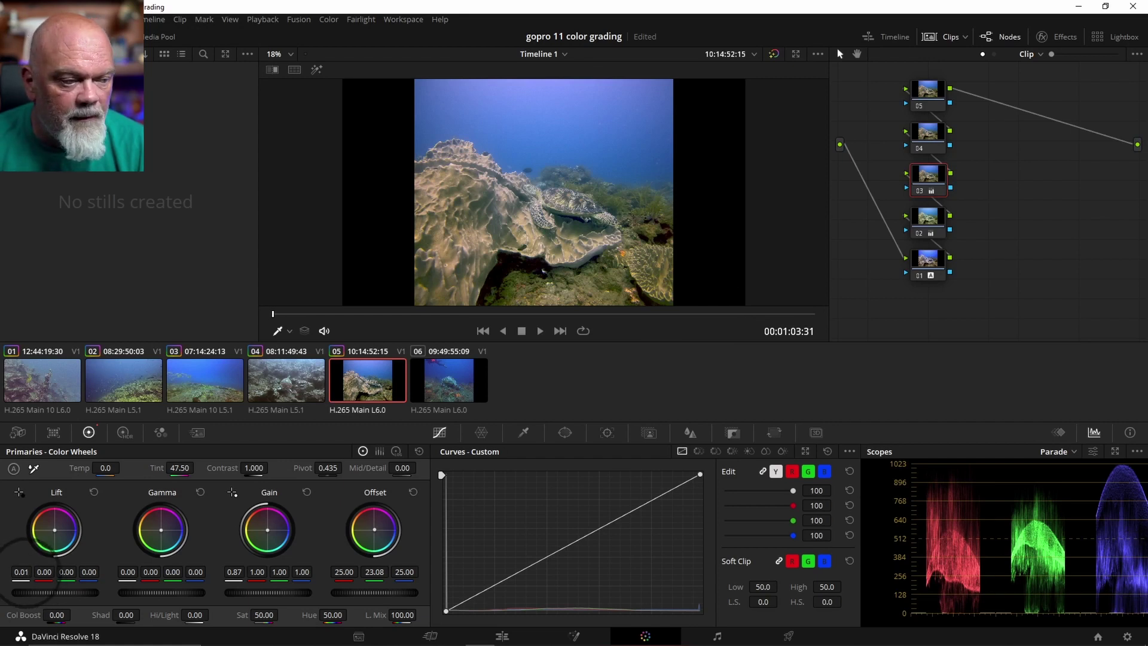
drag(25, 572, 31, 573)
click(646, 402)
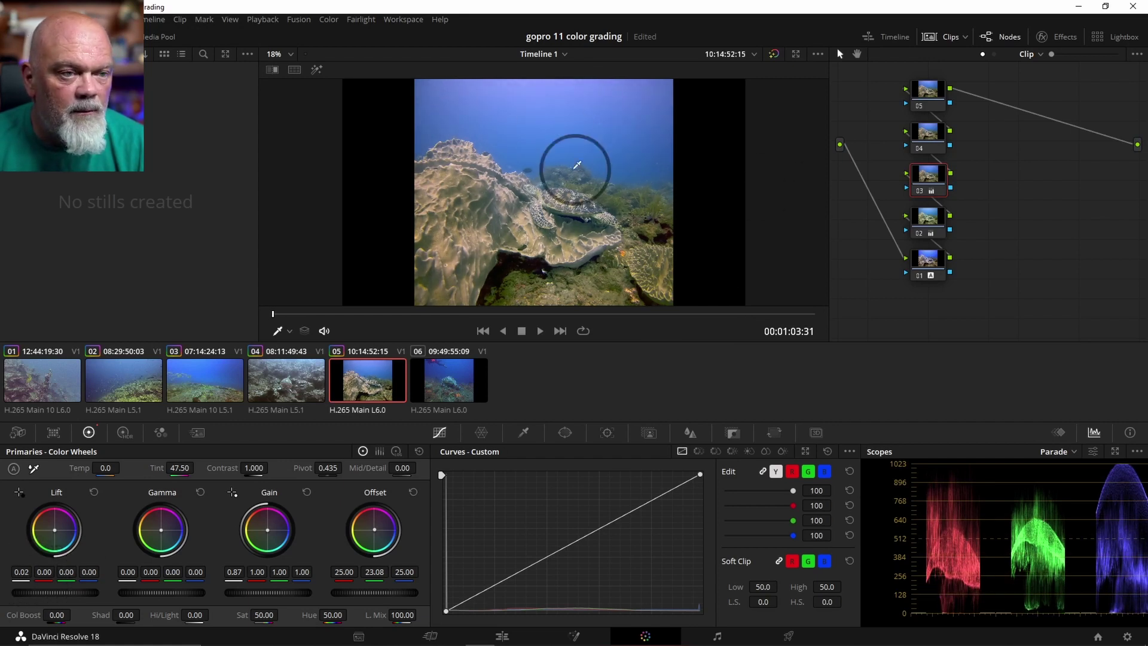
key(Down)
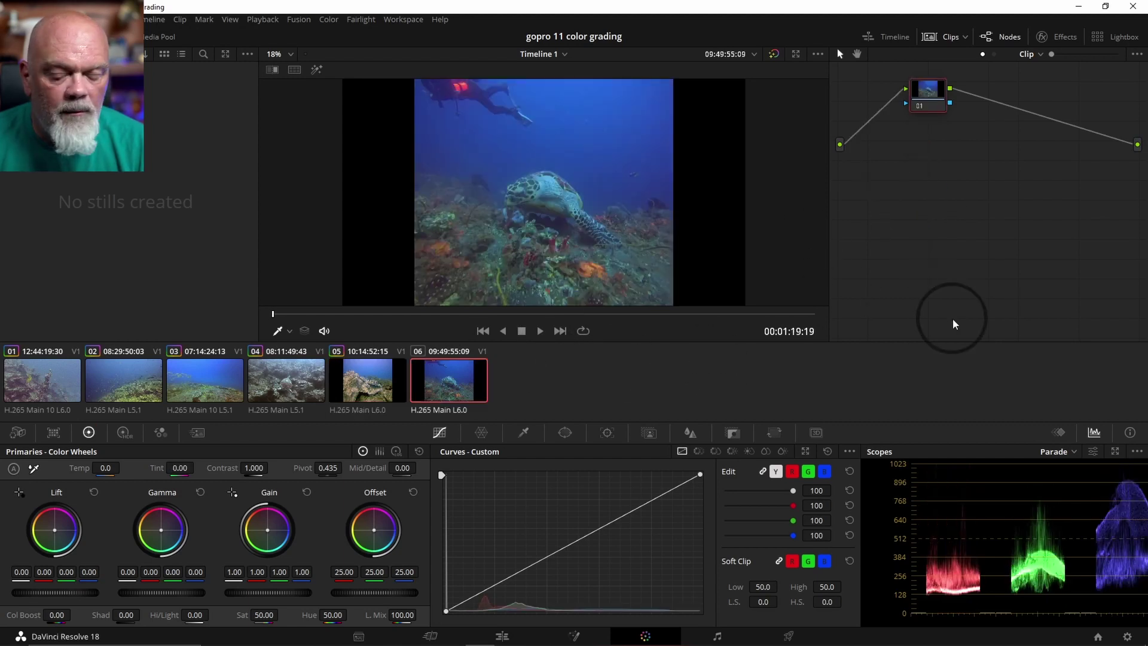
Step: Add four serial nodes to clip 06 and undo an extreme white-balance pick
key(shift+s)
key(shift+s)
key(shift+s)
key(shift+s)
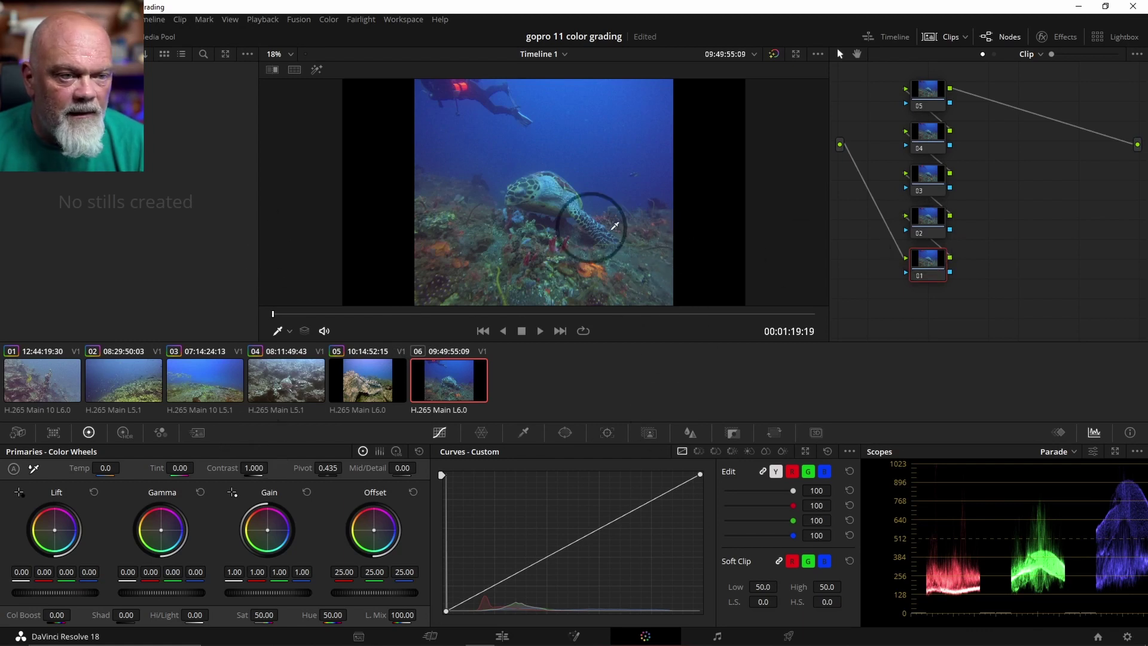
click(615, 201)
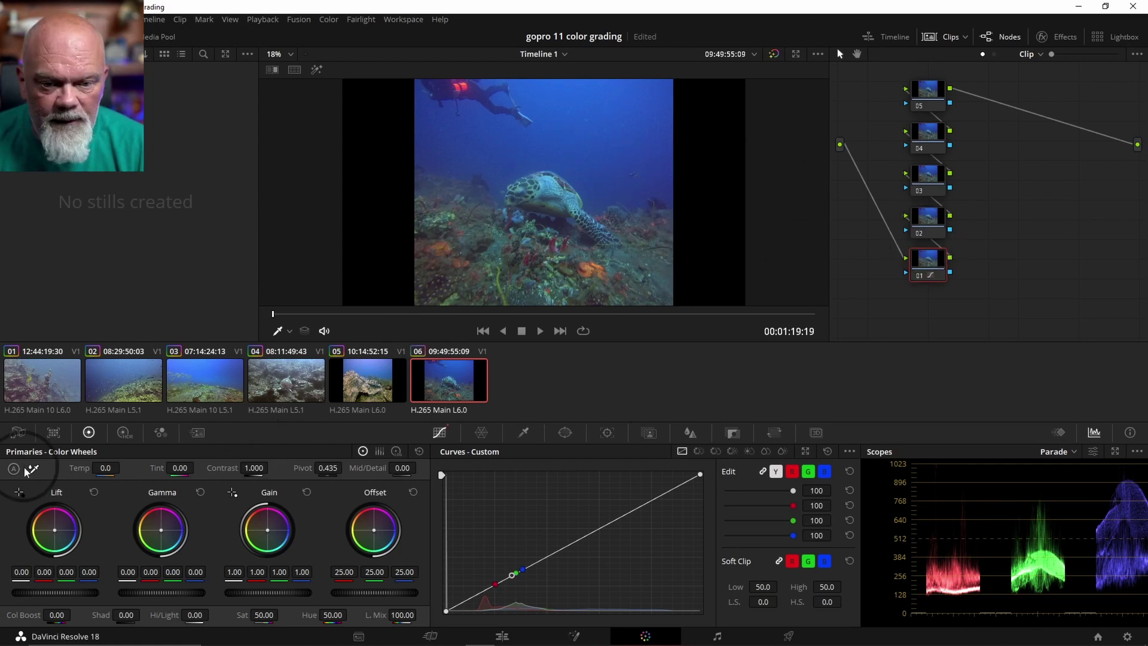
click(527, 282)
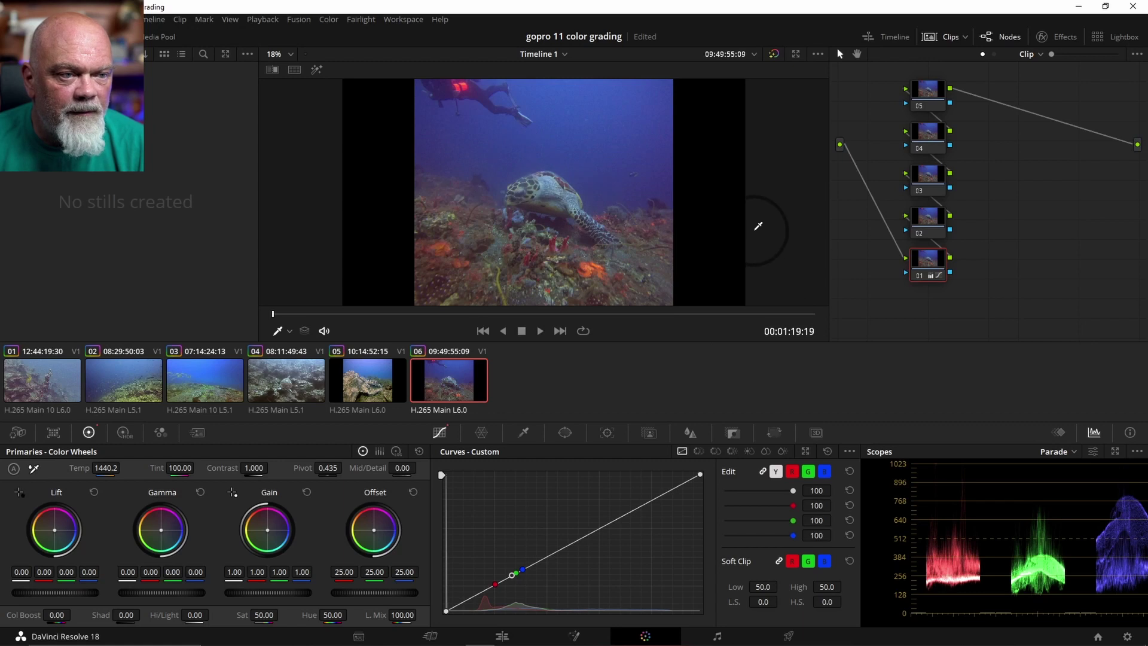
key(ctrl+z)
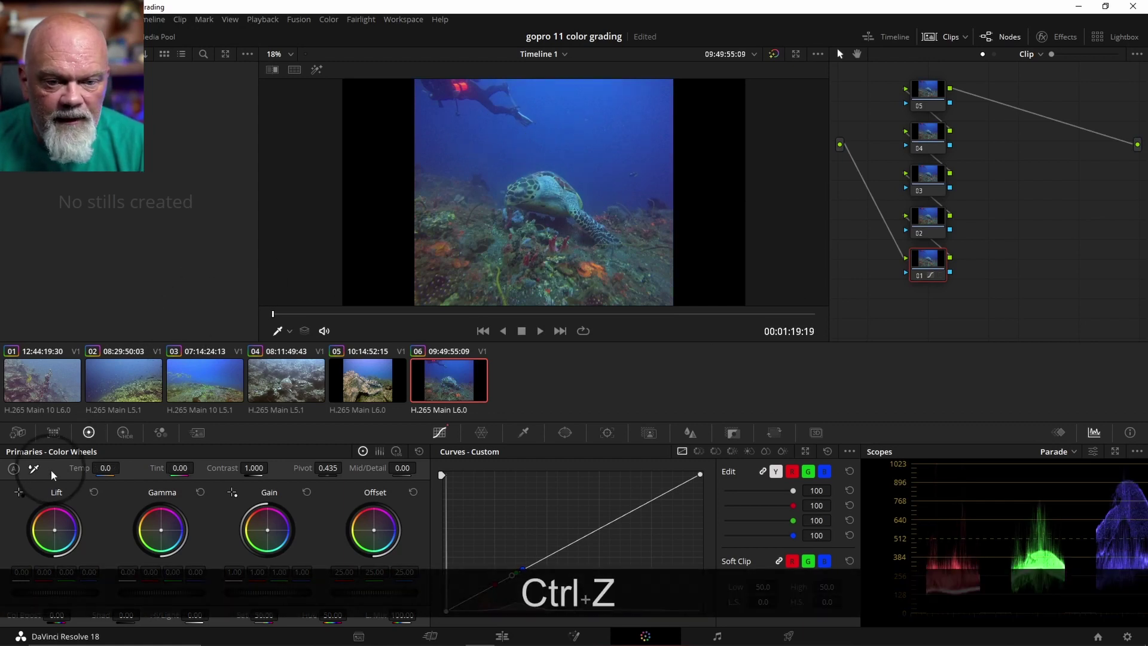
Step: Re-pick white balance from a neutral spot, then set Tint to -27.05 and Temp to 497.9
click(33, 469)
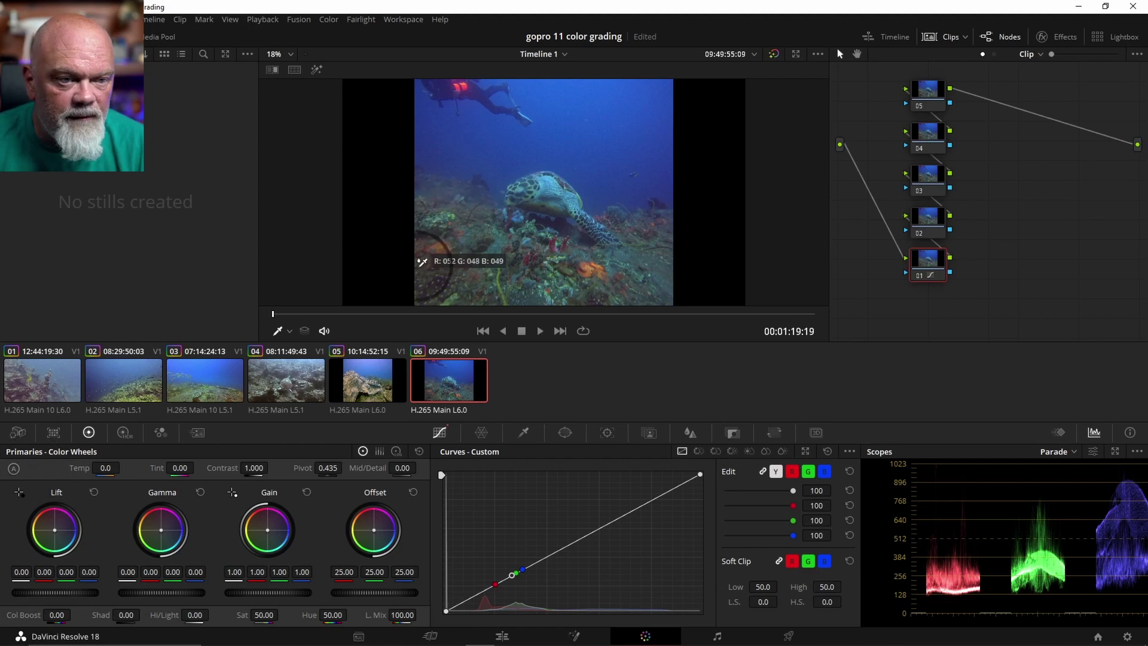
click(440, 278)
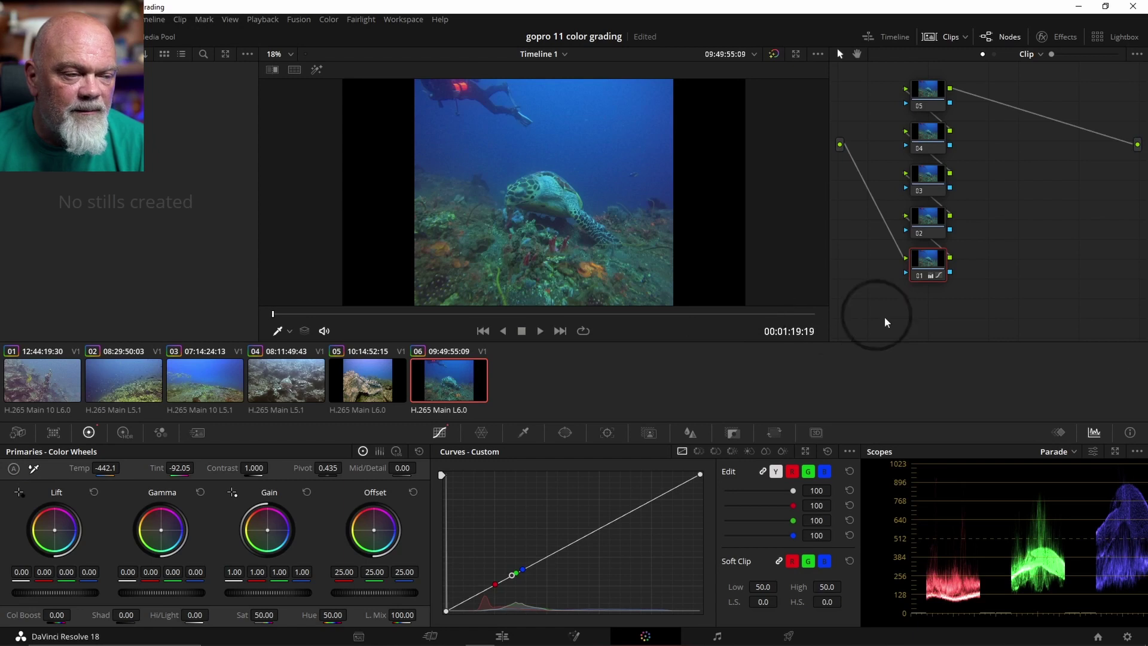
mouse_move(187, 470)
mouse_down()
mouse_move(256, 469)
mouse_move(181, 469)
mouse_up()
drag(105, 468, 1137, 384)
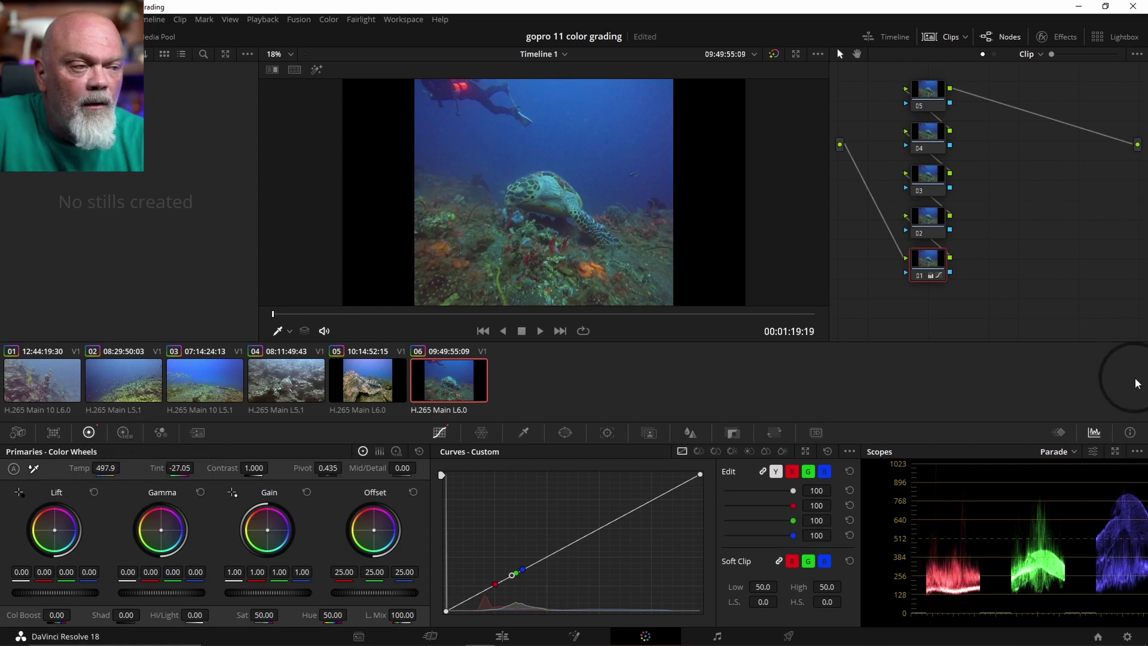
click(935, 220)
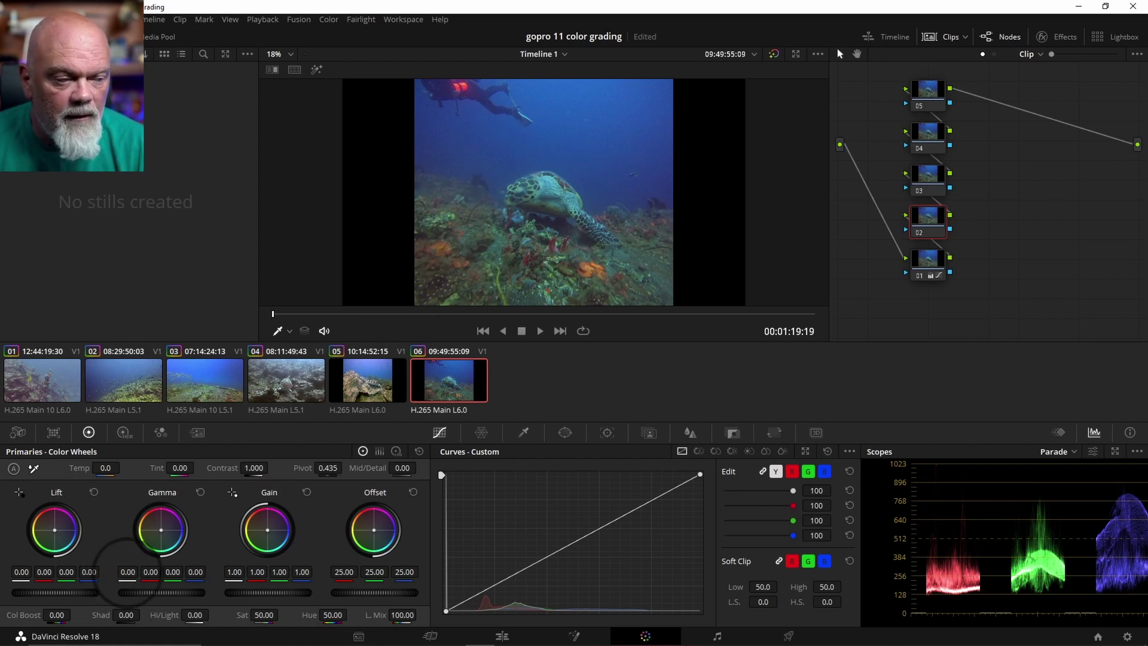
Step: Brighten node 02 by raising midtones, Gain and Gamma masters with slightly deeper shadows, comparing off/on
drag(127, 572, 144, 572)
drag(239, 559, 272, 559)
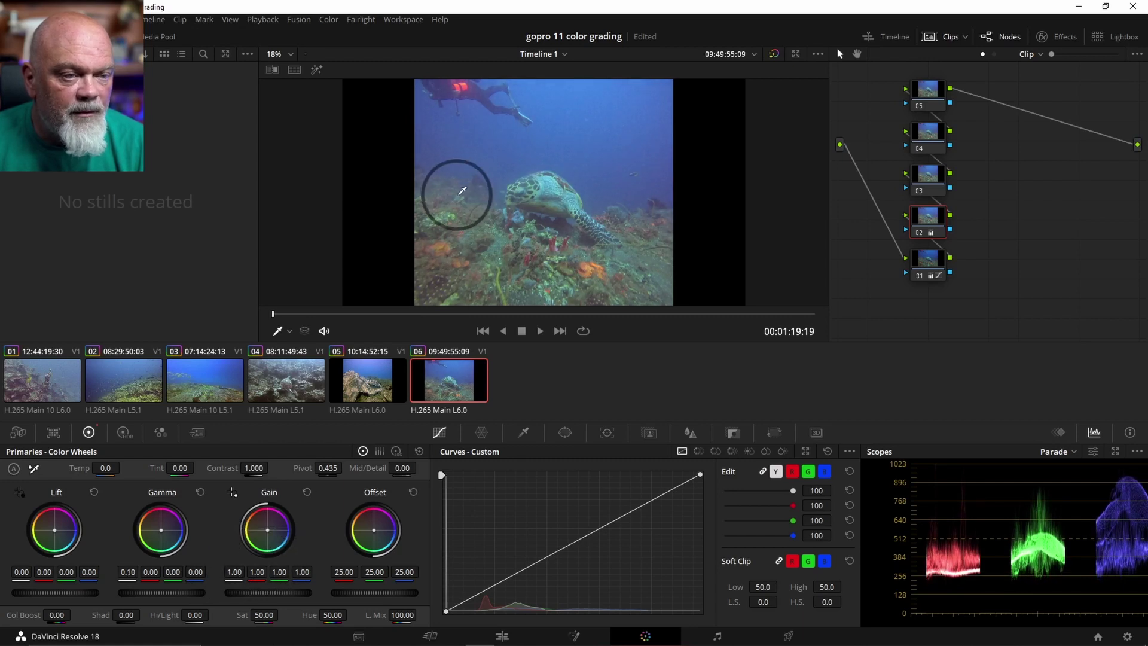
drag(21, 571, 13, 572)
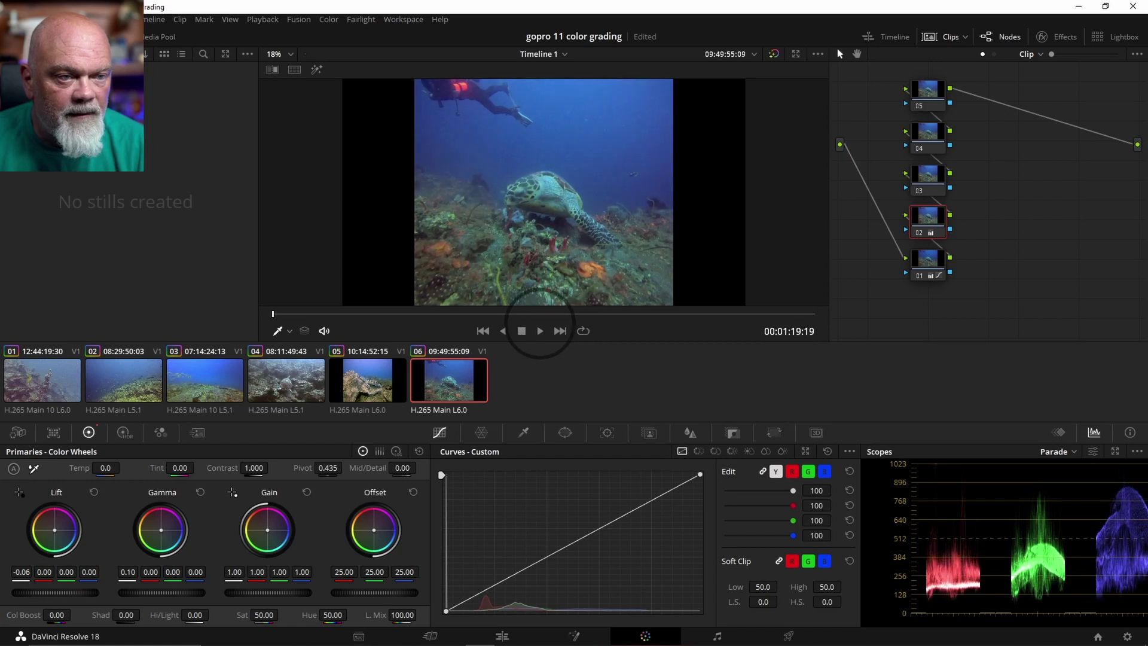
drag(246, 587, 280, 567)
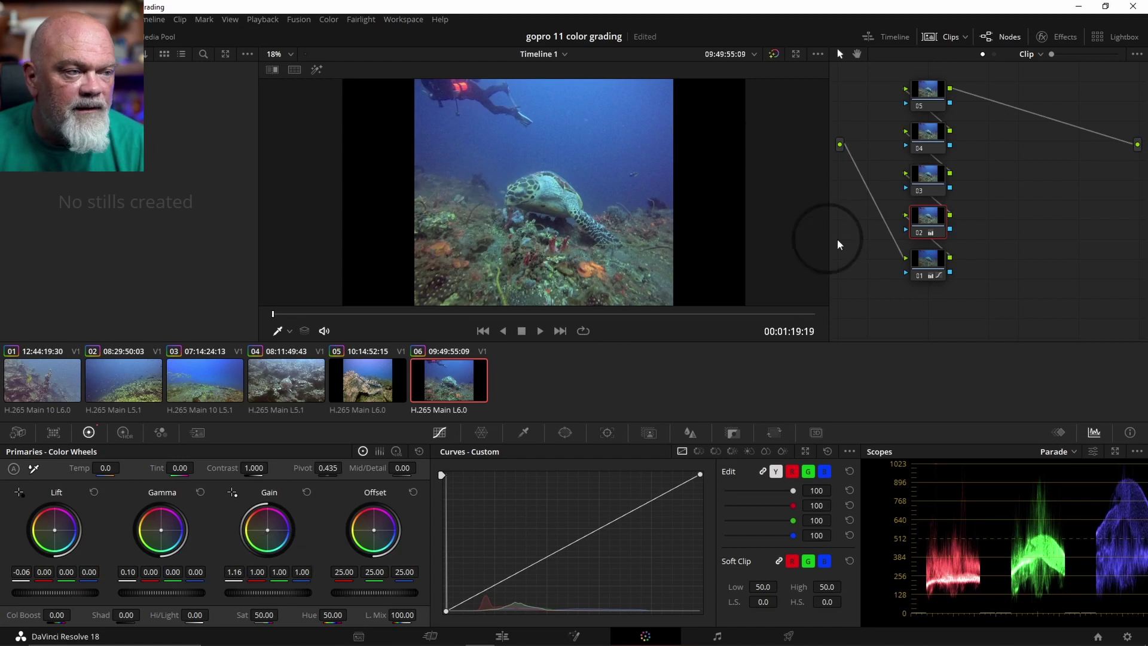
click(923, 233)
click(922, 234)
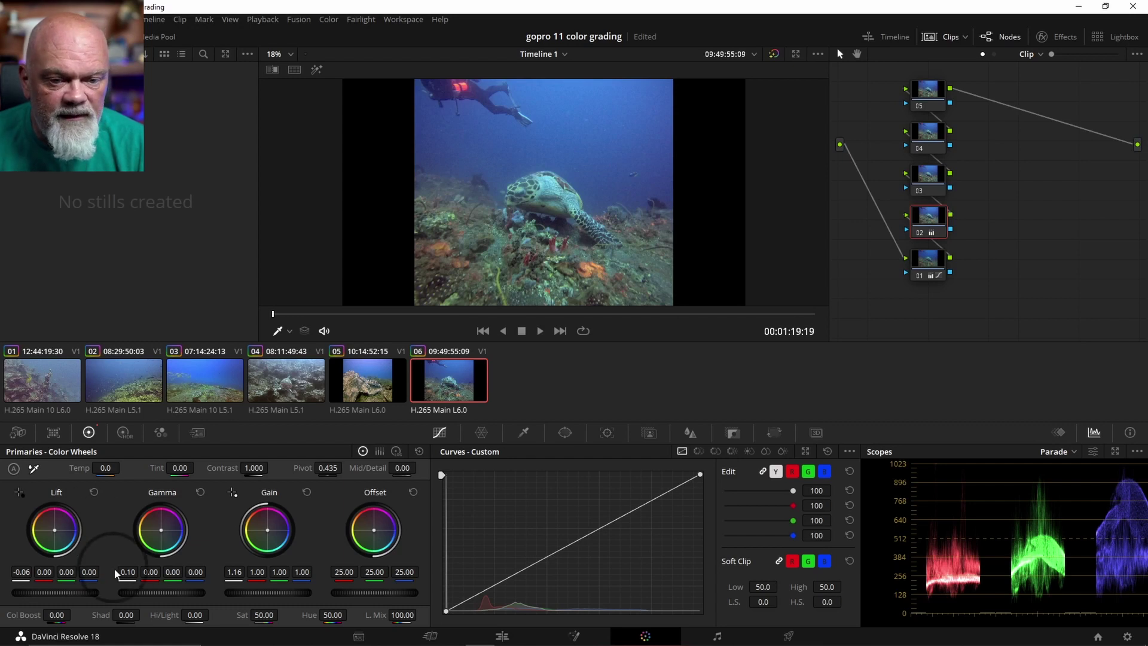
drag(154, 592, 159, 592)
Step: On node 03, lower green Offset to 22.52 and raise red Gain to 1.06
click(929, 180)
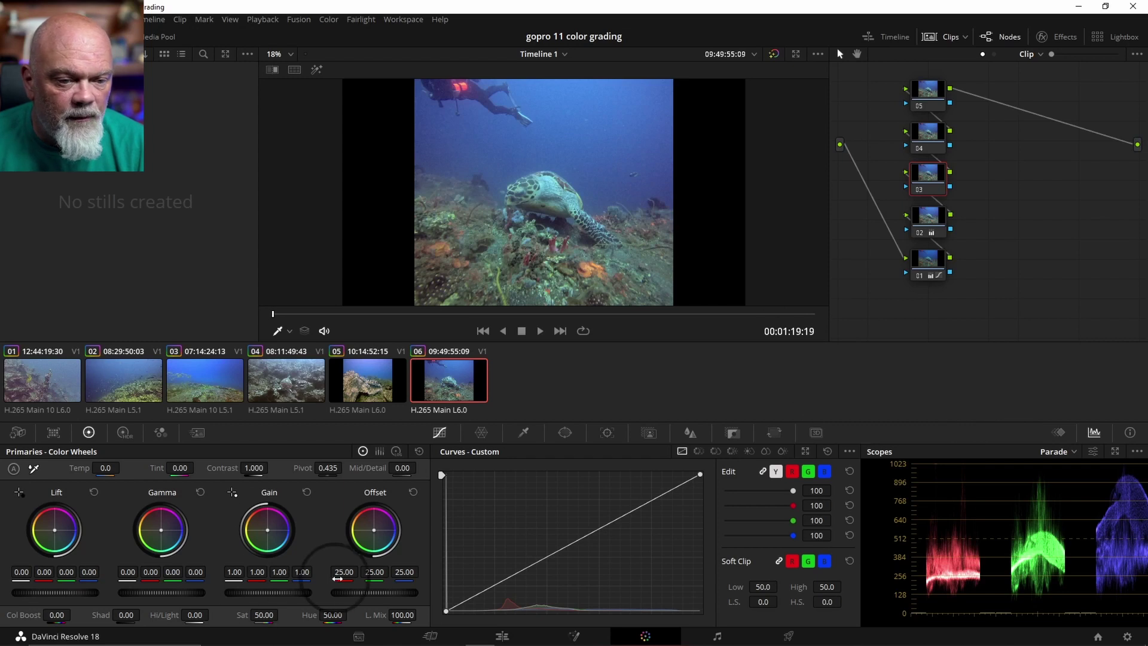
drag(374, 572, 361, 572)
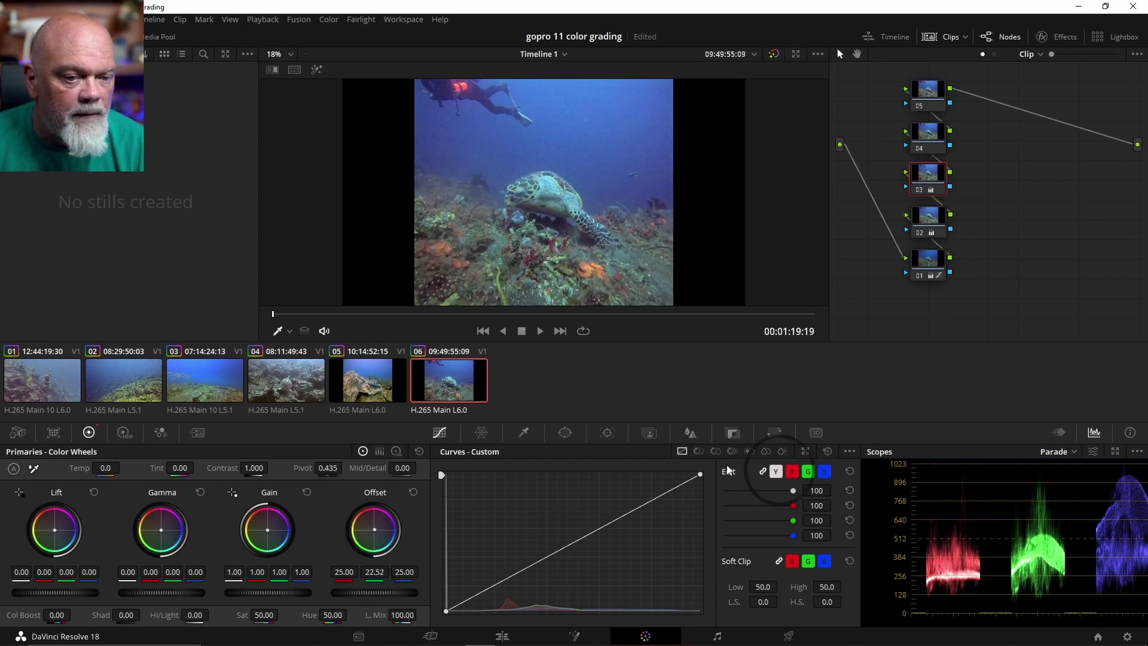
drag(257, 572, 263, 572)
drag(150, 572, 154, 572)
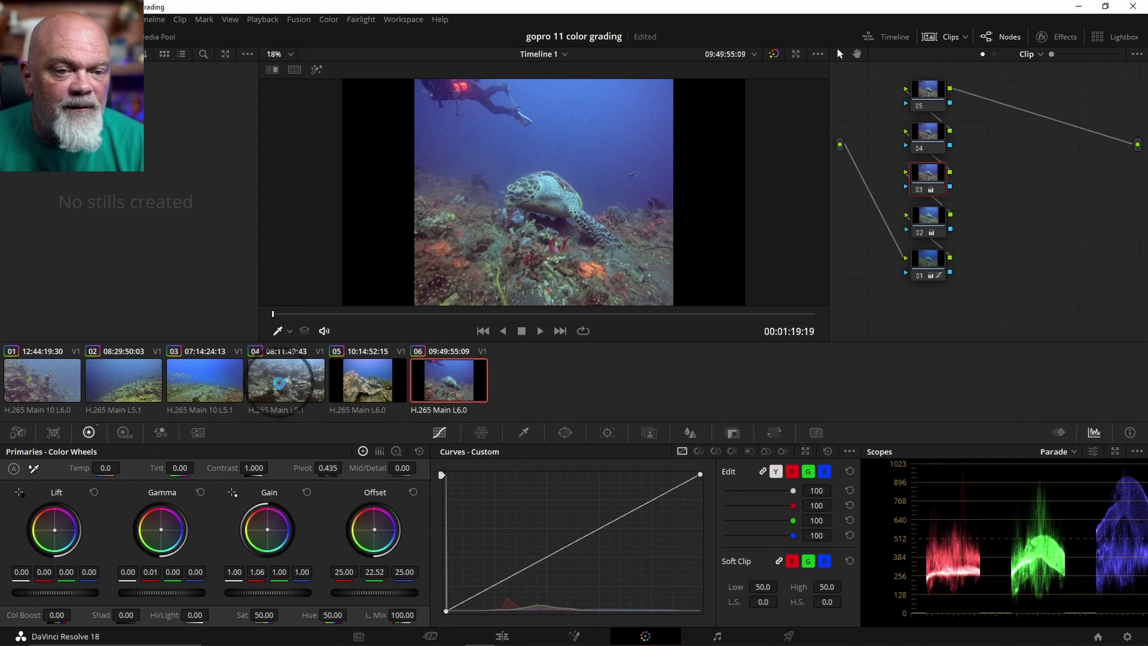
Step: On clip 04, raise node 05's saturation to 86.80, comparing against clip 06 and bypassed
click(276, 386)
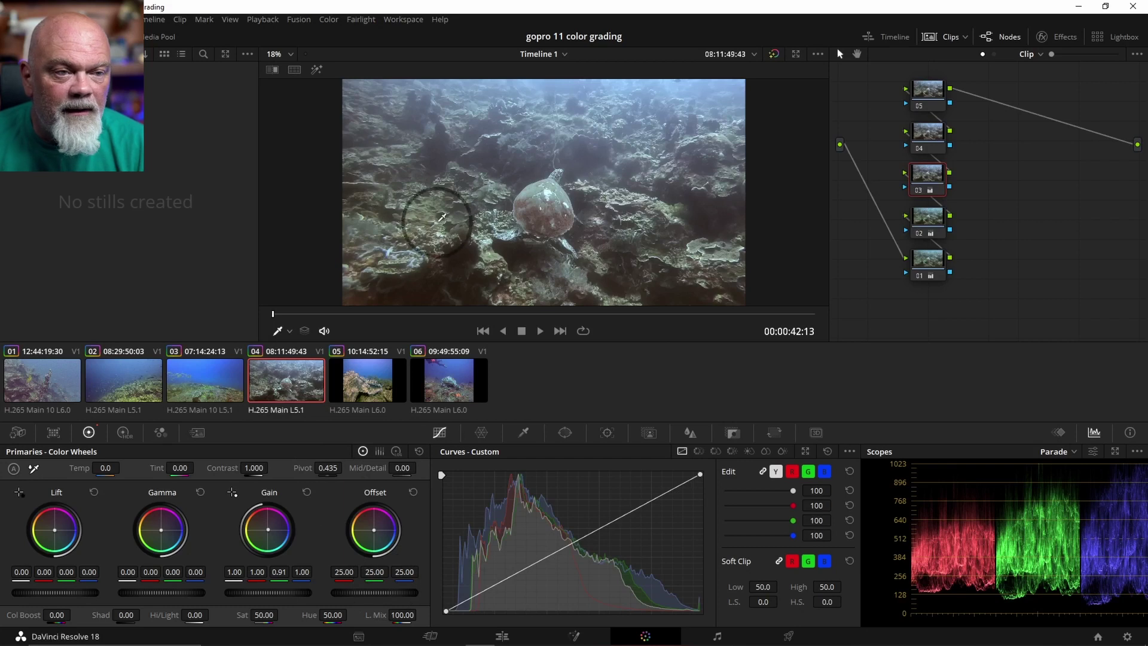
click(921, 269)
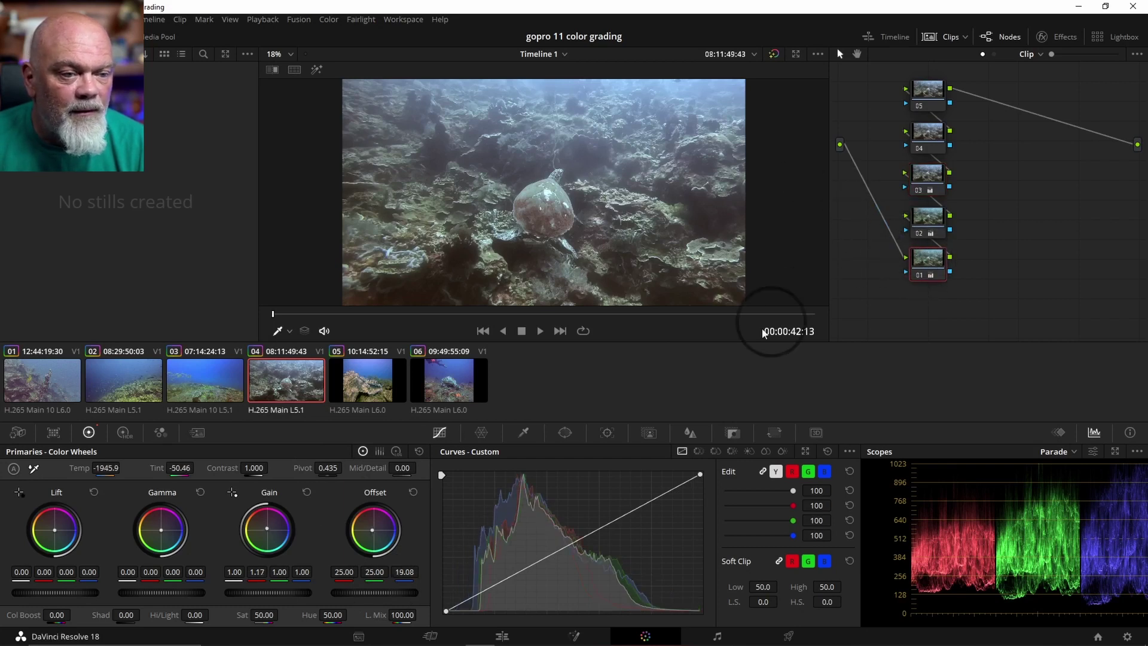
click(430, 384)
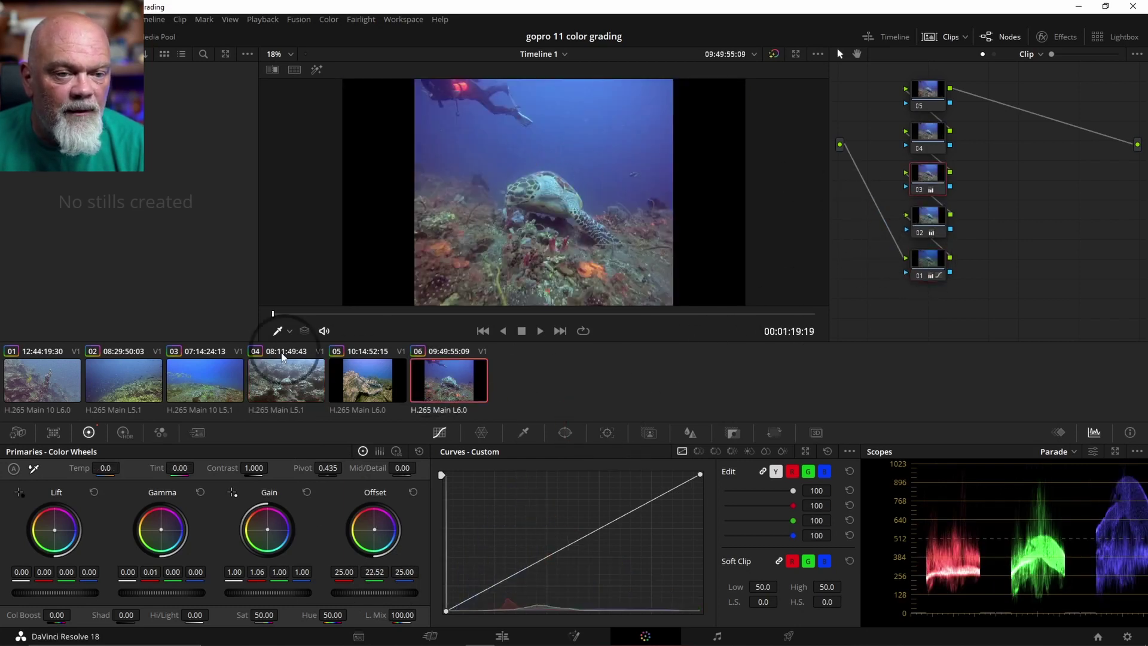
click(271, 371)
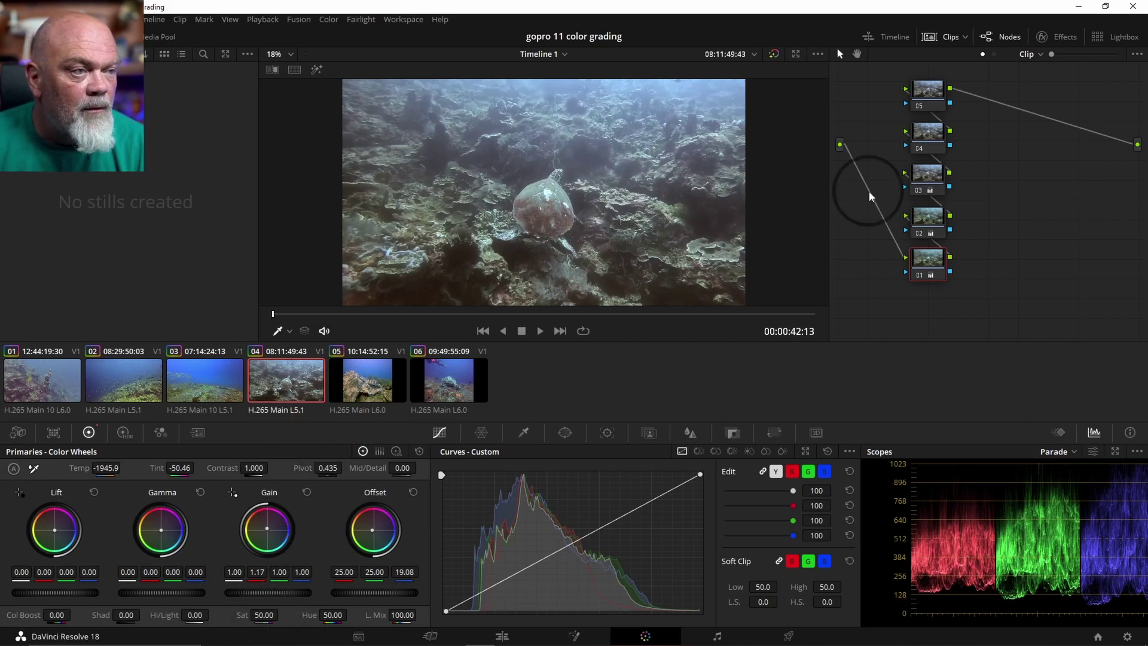
click(911, 111)
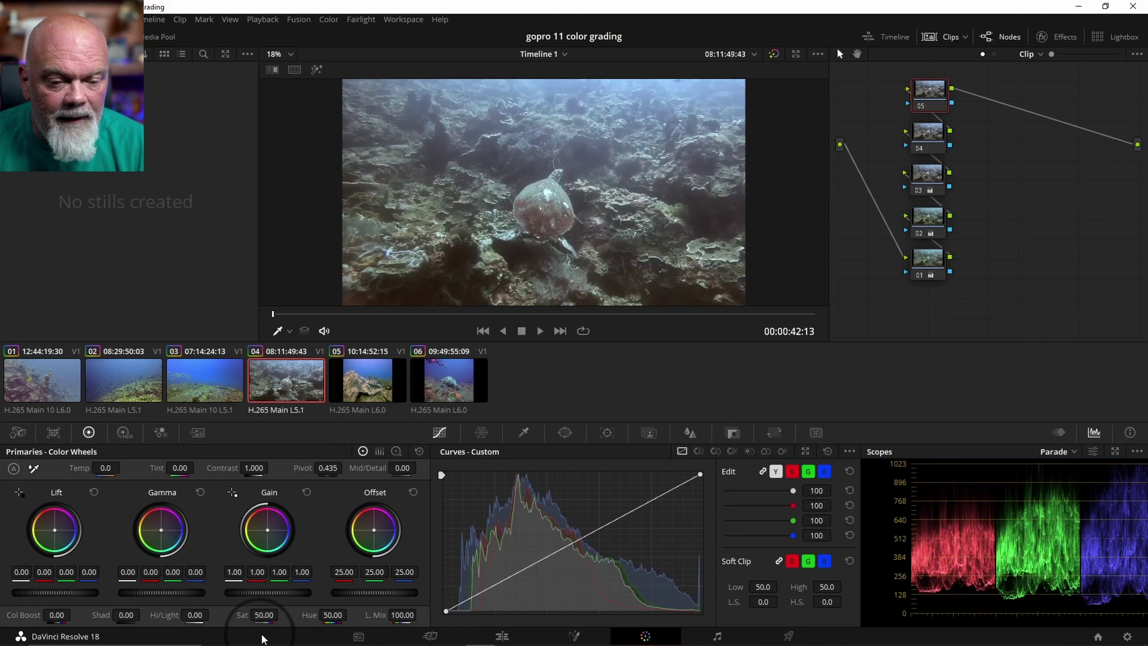
drag(269, 616, 369, 595)
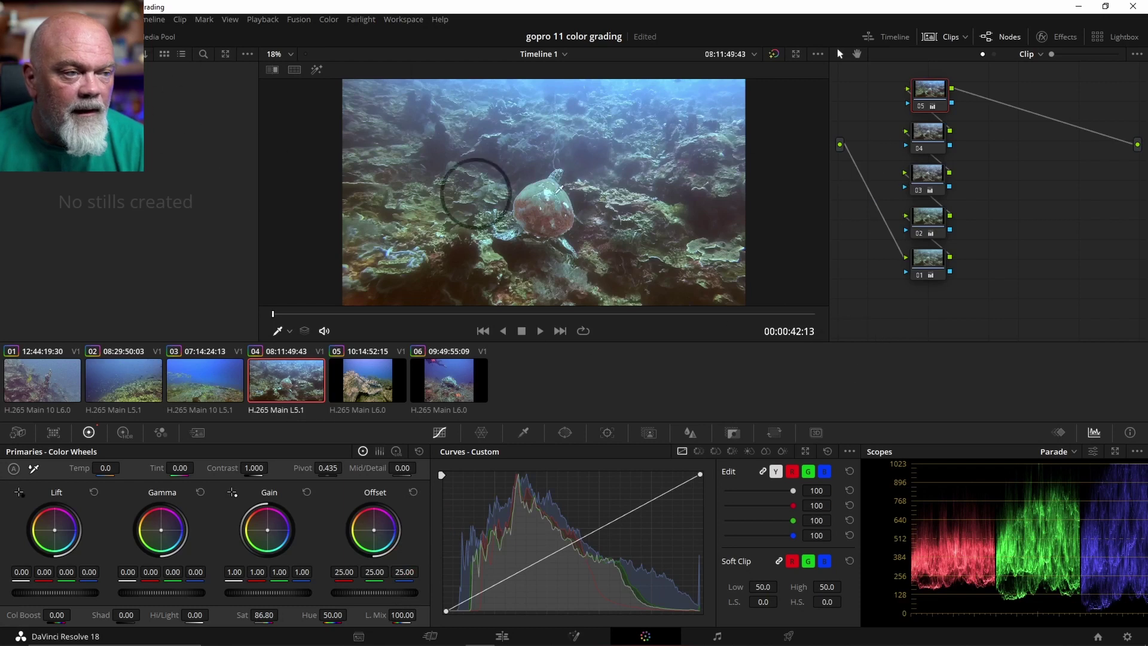
click(920, 109)
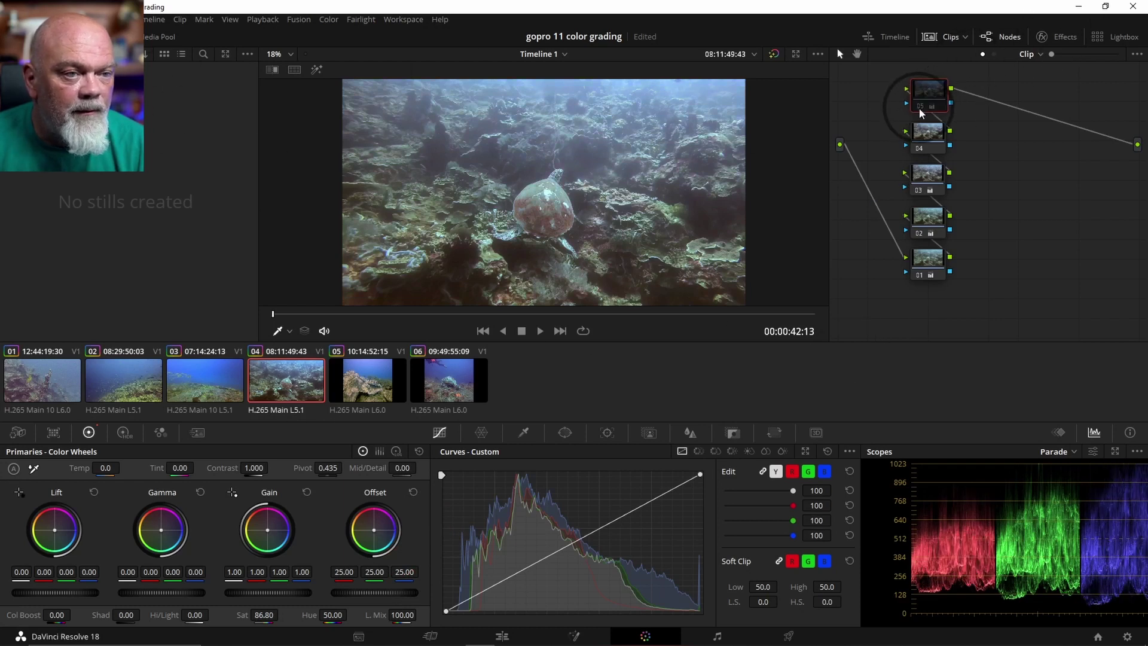
click(921, 112)
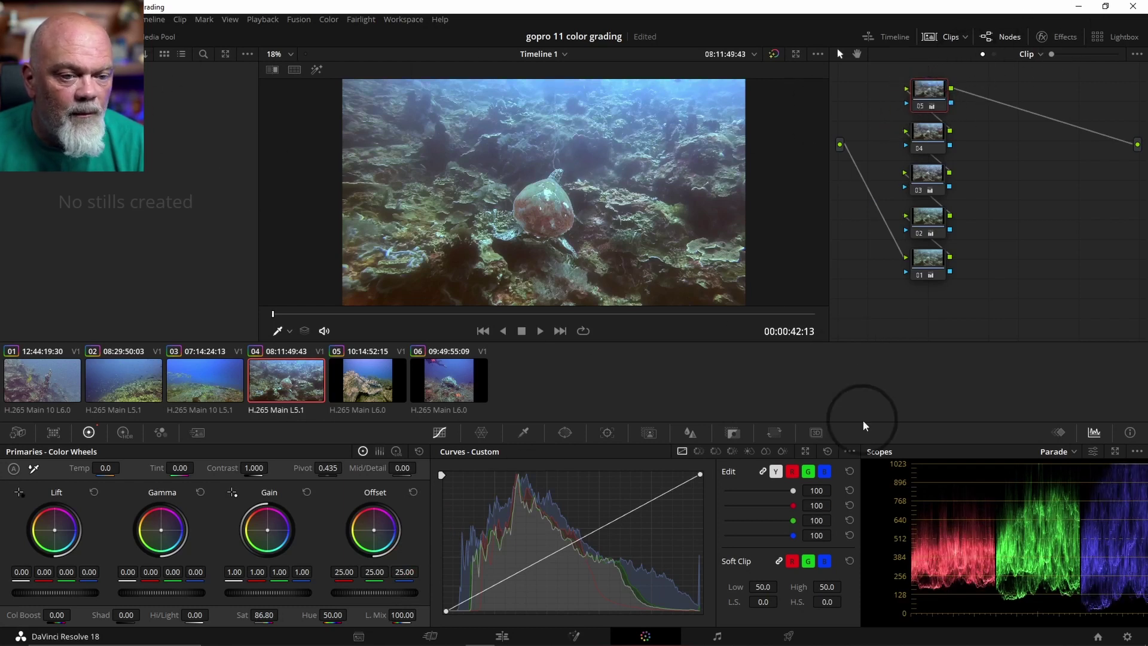
Step: Return to clip 06's node 05 and compare the clip against clip 04
click(449, 379)
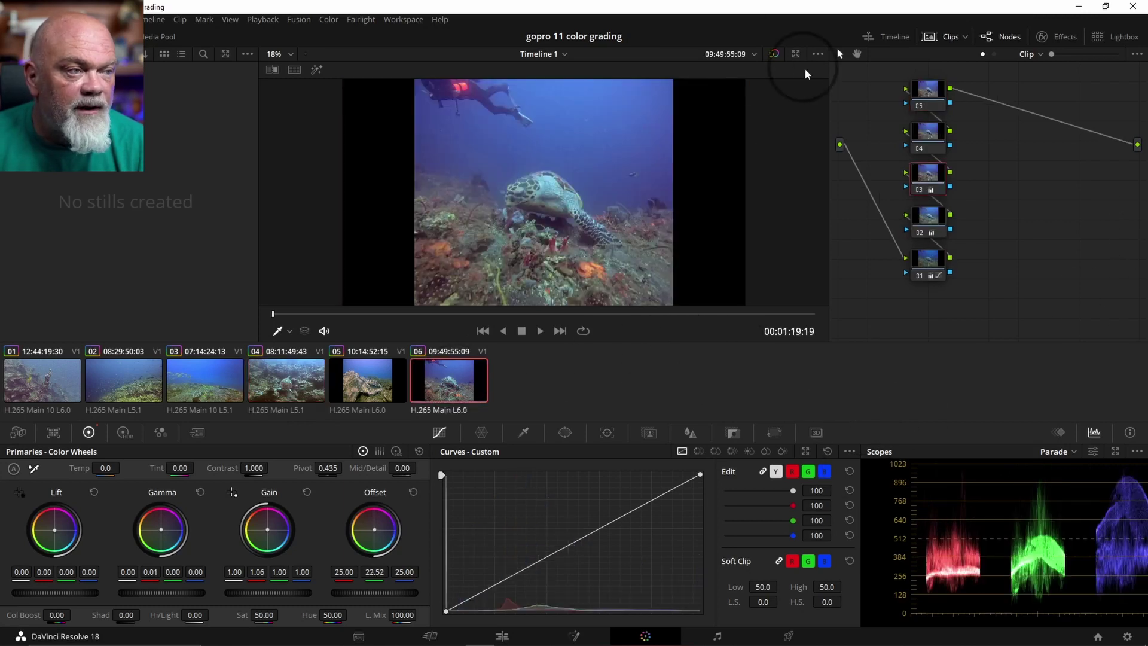
click(928, 91)
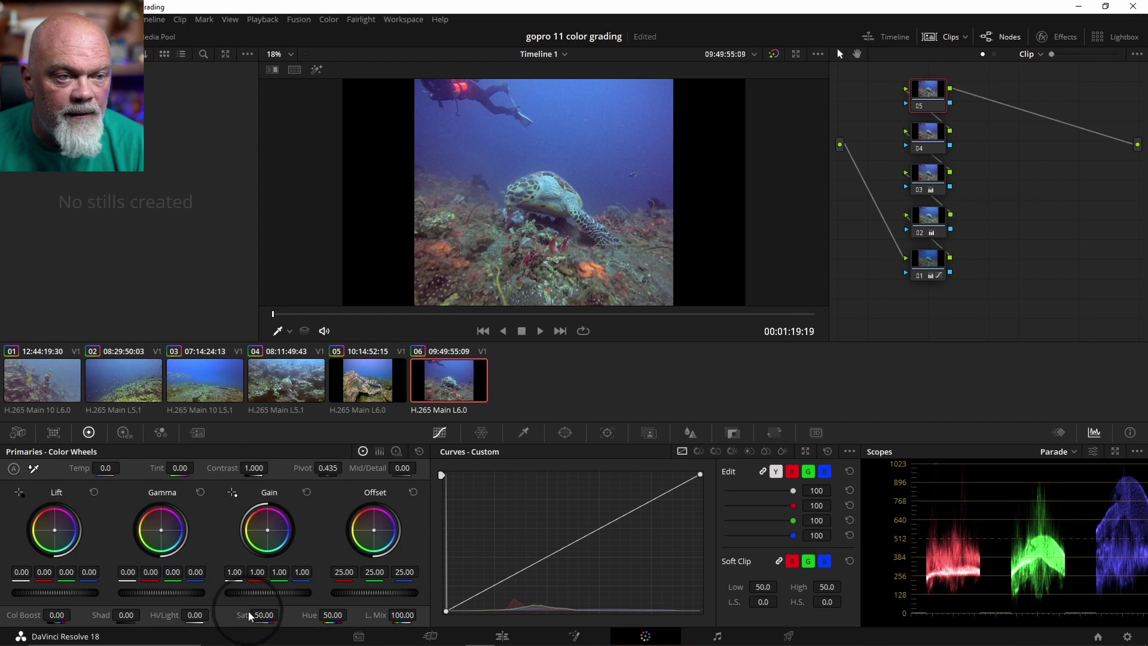
click(432, 365)
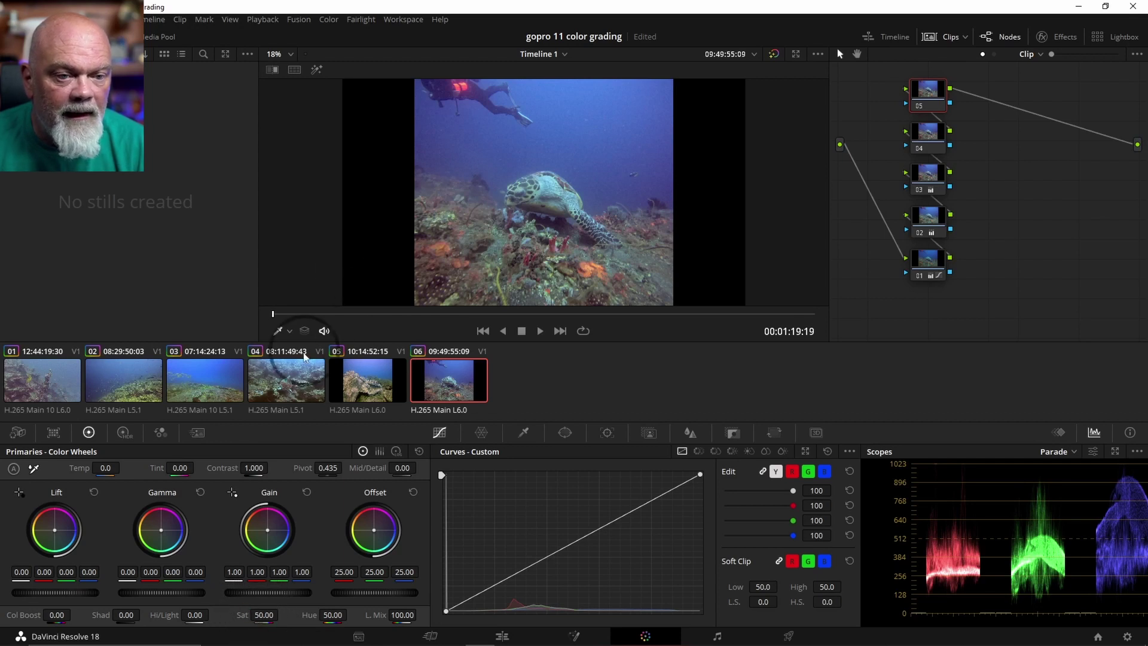
click(304, 357)
click(409, 383)
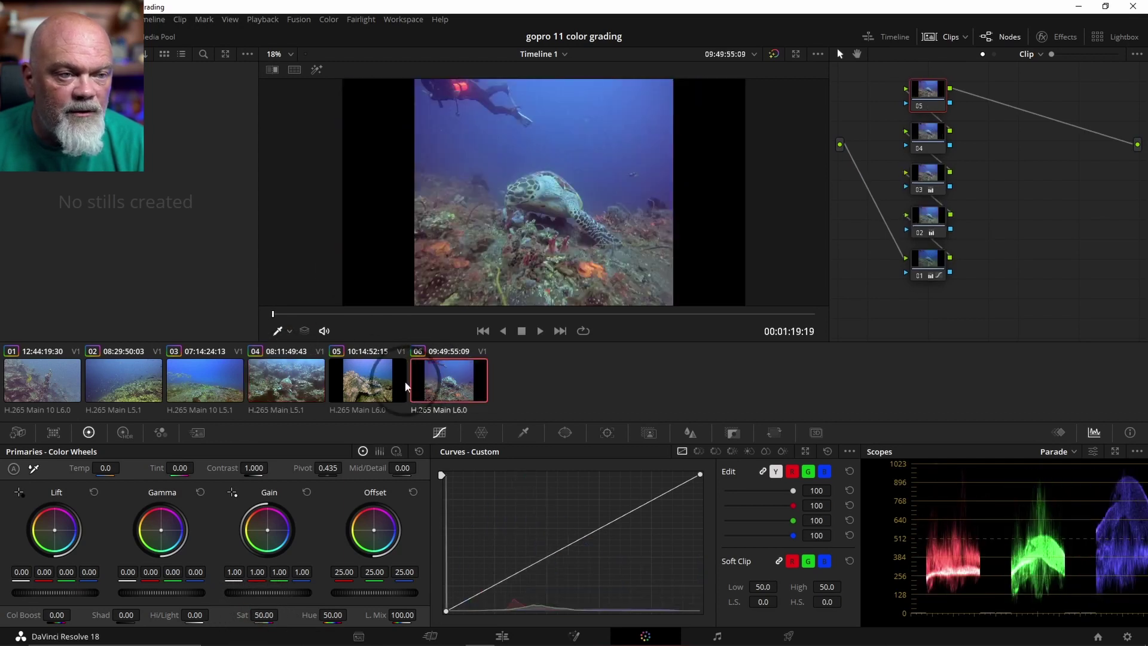
Step: Lower clip 05's node 05 saturation to 35.40
click(365, 382)
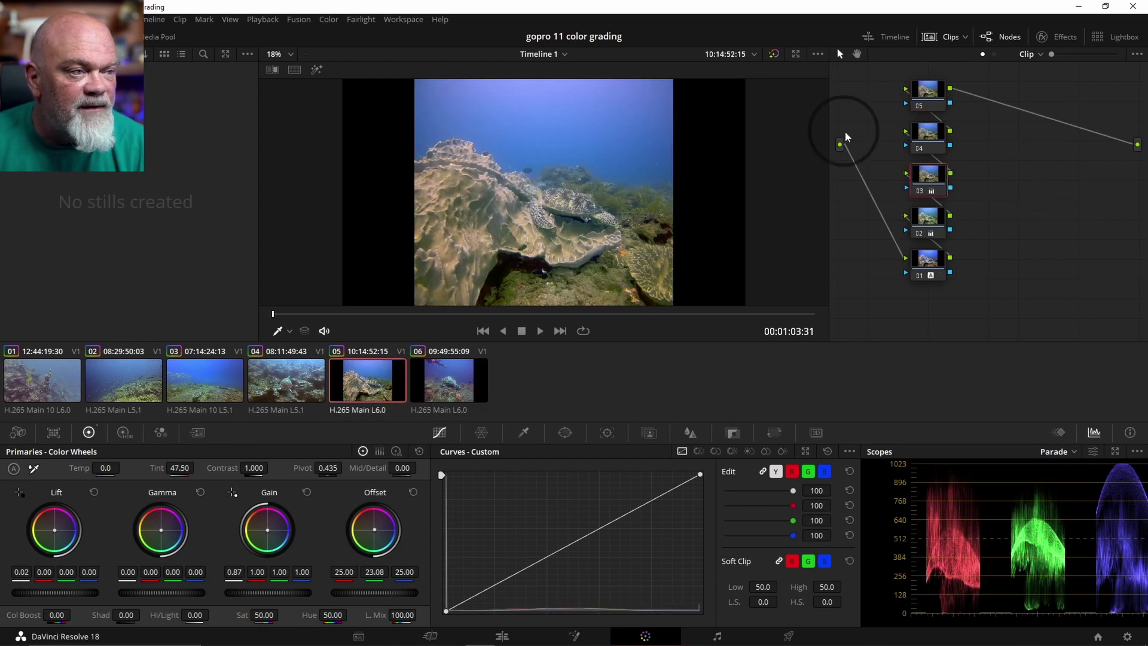
click(948, 98)
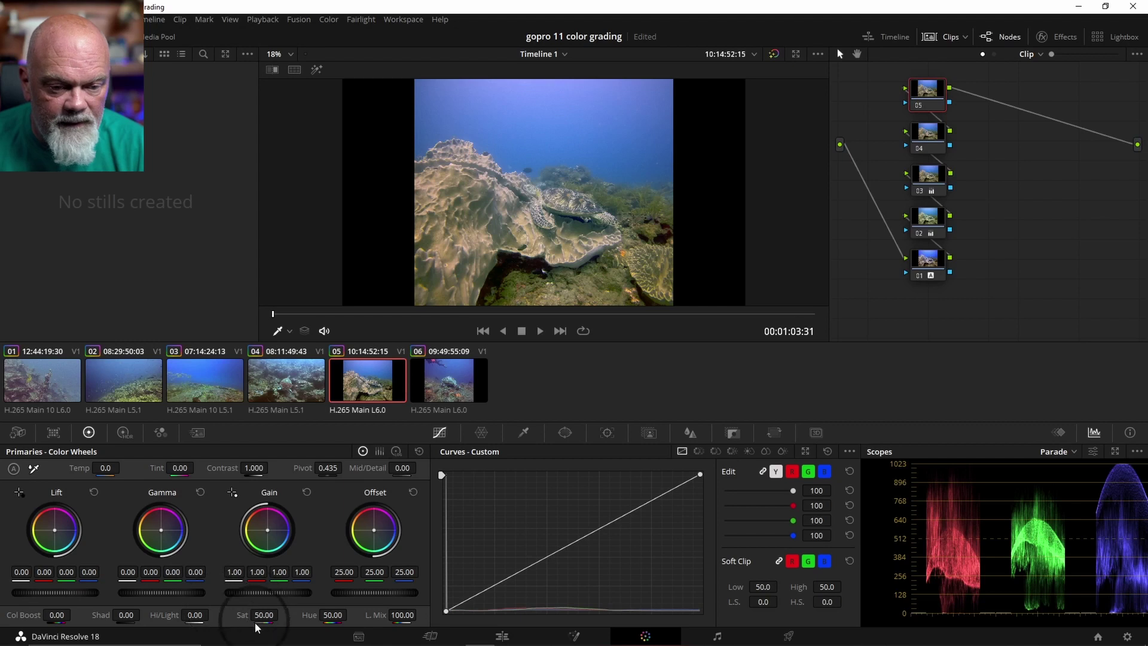
drag(264, 616, 221, 619)
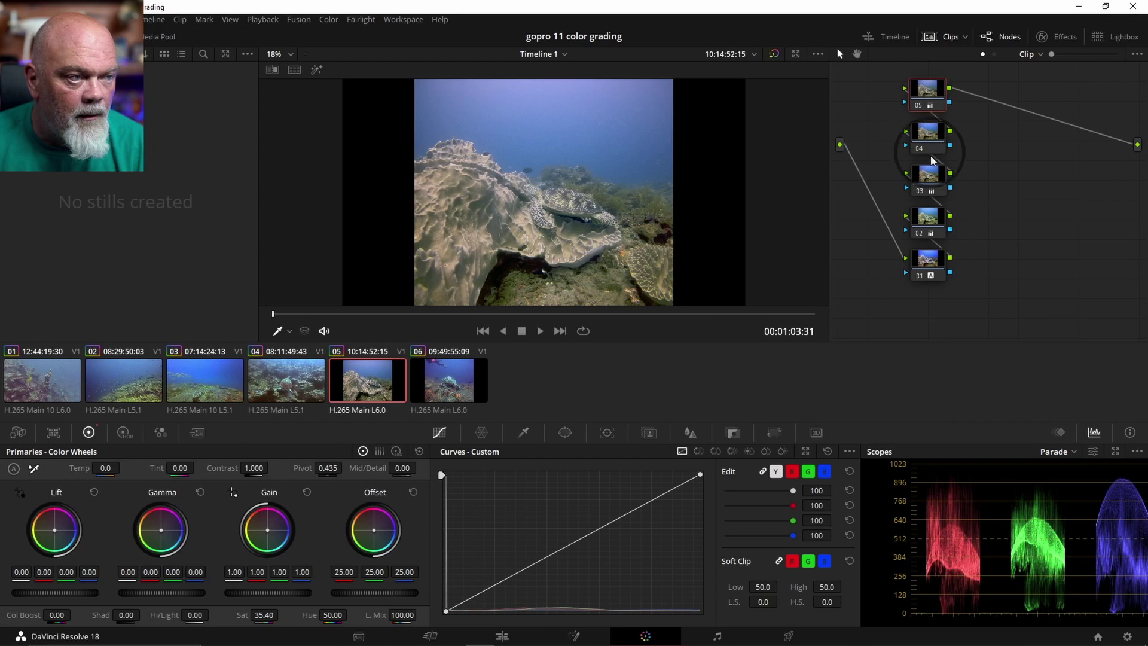
Step: On node 03, add red with Gain red 1.01 and Lift red 0.02
click(931, 179)
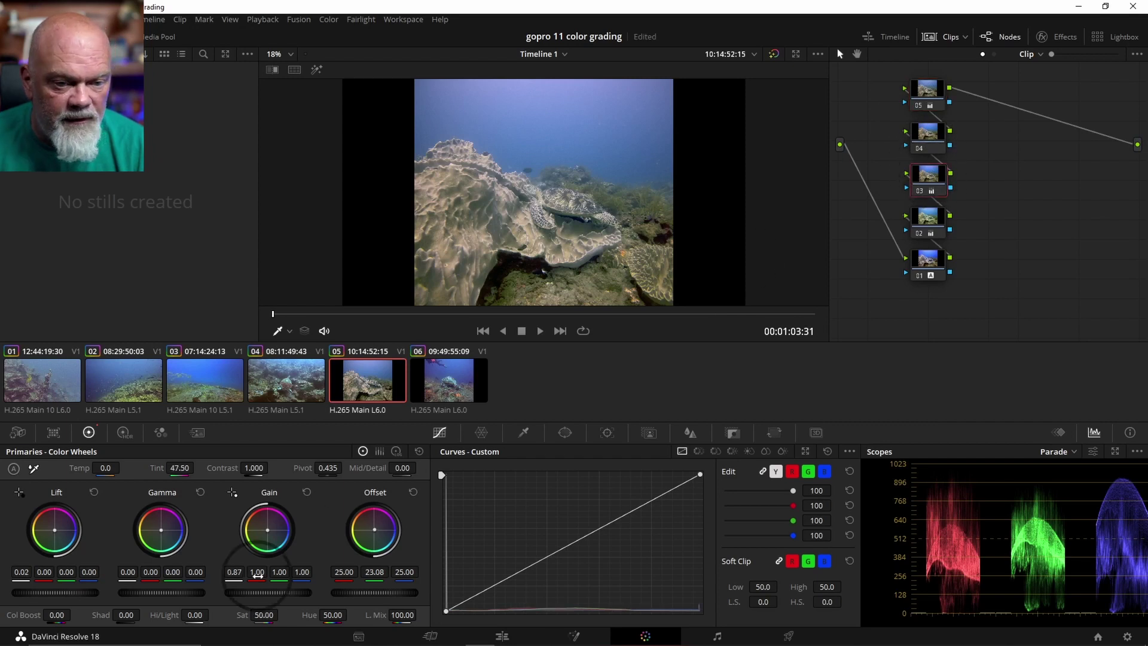
drag(266, 573, 275, 574)
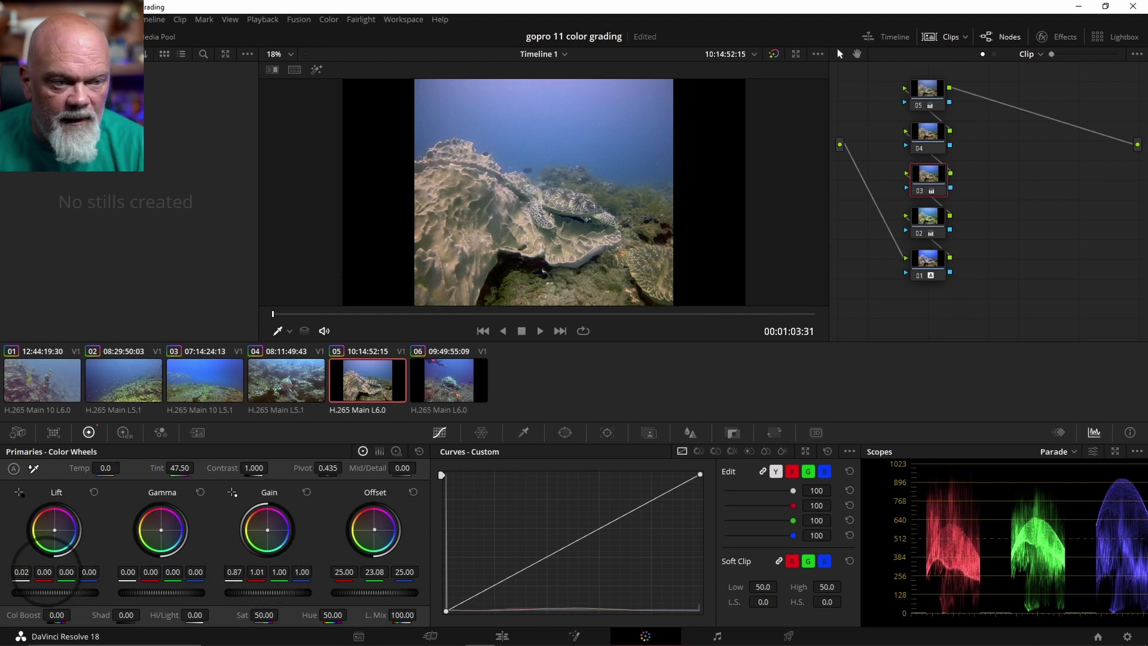
drag(53, 572, 57, 573)
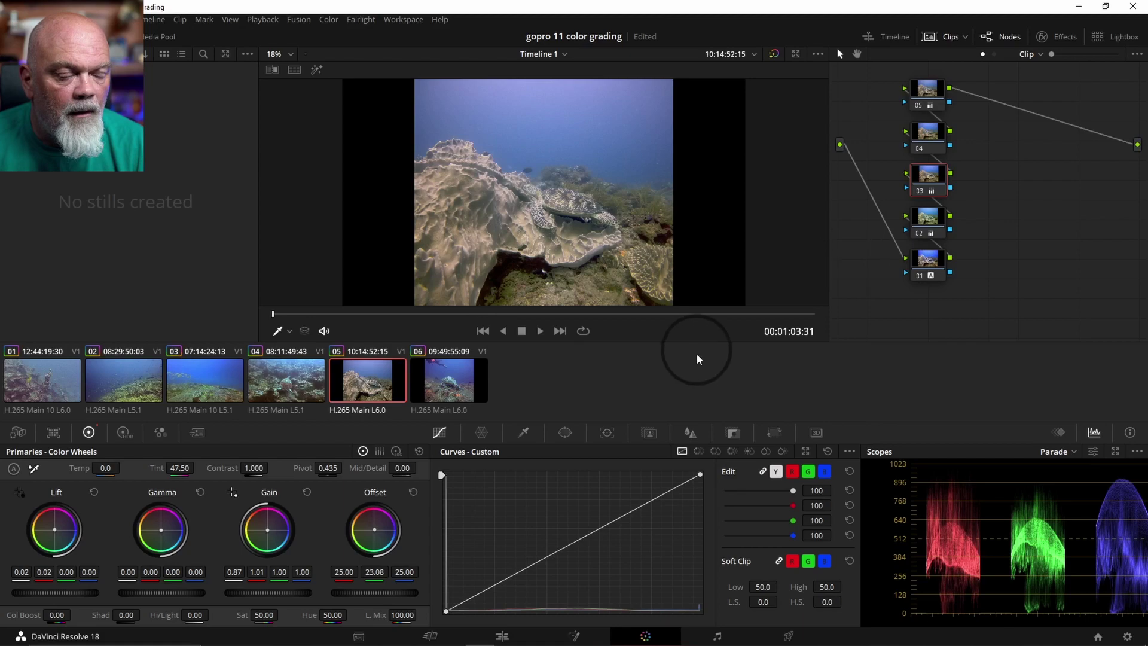